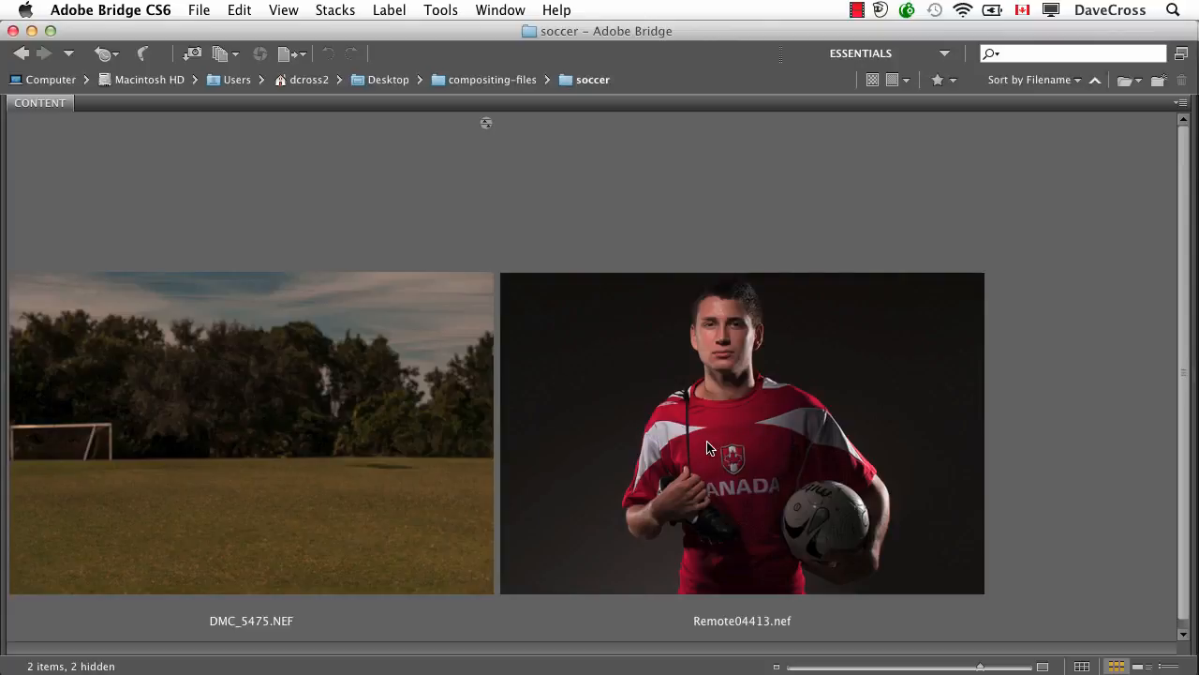
Preview the soccer field photo DMC_5475.NEF at full screen and return to the thumbnails
left_click(251, 421)
key("space")
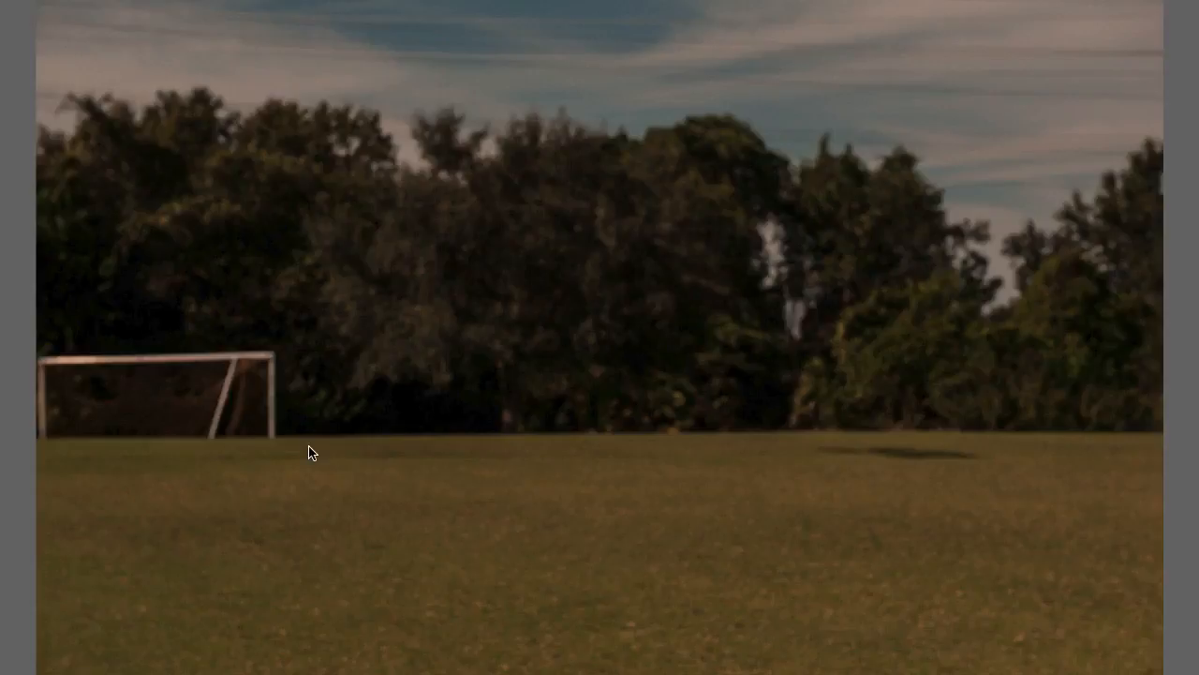
key("space")
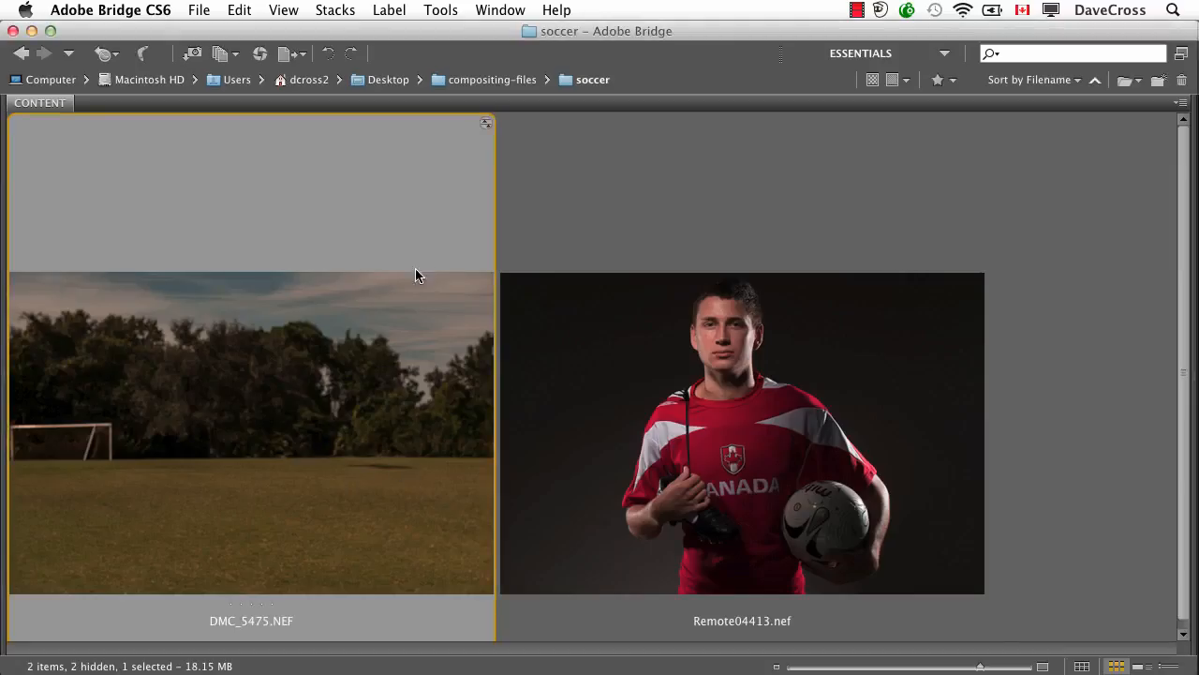
Open DMC_5475.NEF in Camera Raw and set Exposure to -0.75, Clarity to +45 and Vibrance to +25
left_click(564, 232)
left_click(377, 354)
double_click(364, 375)
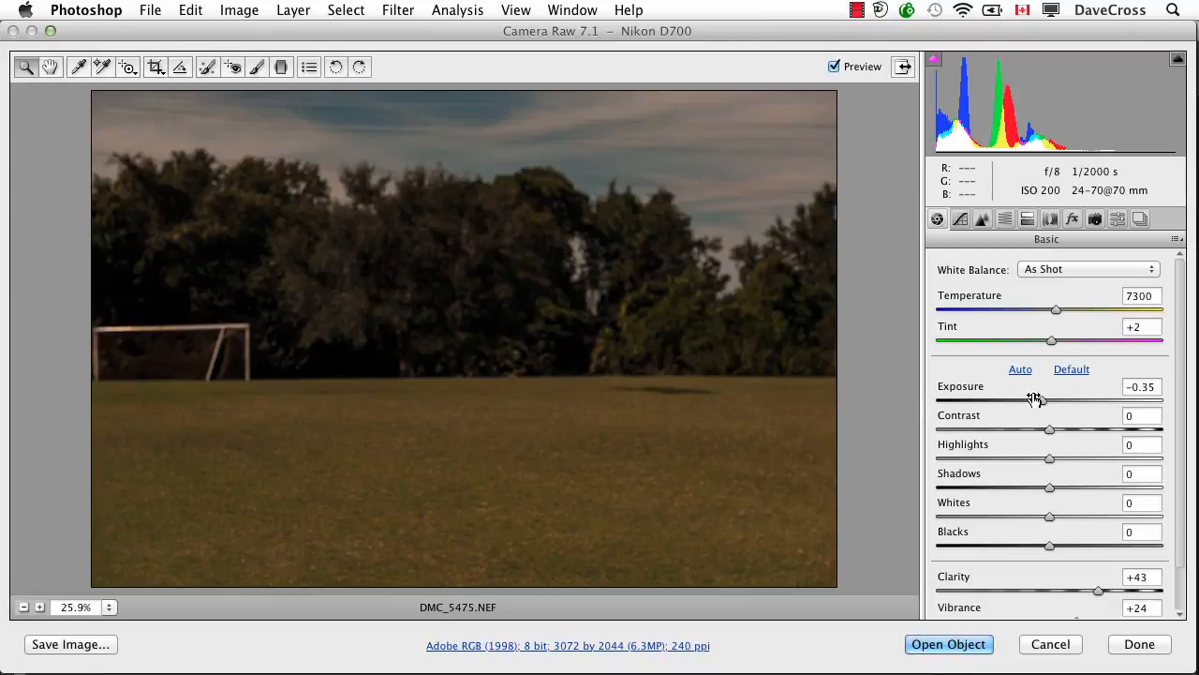
left_click_drag(1041, 401, 1031, 400)
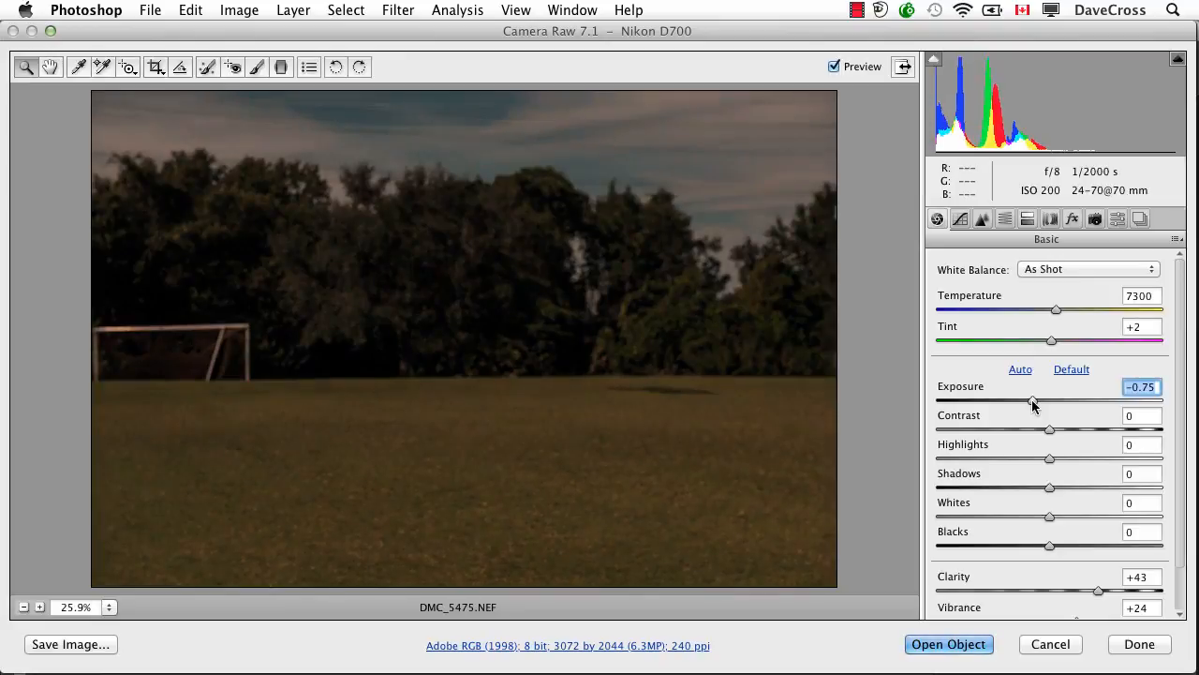
left_click(1100, 591)
left_click_drag(1100, 590, 1102, 589)
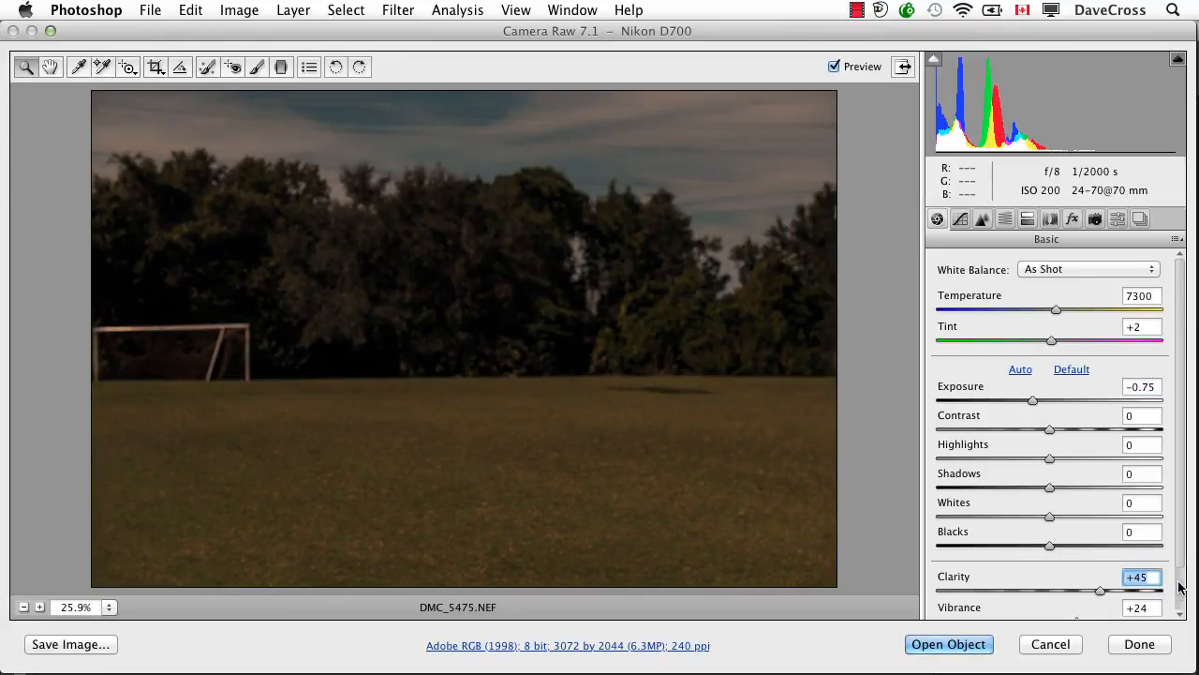
left_click(1180, 581)
left_click(1079, 570)
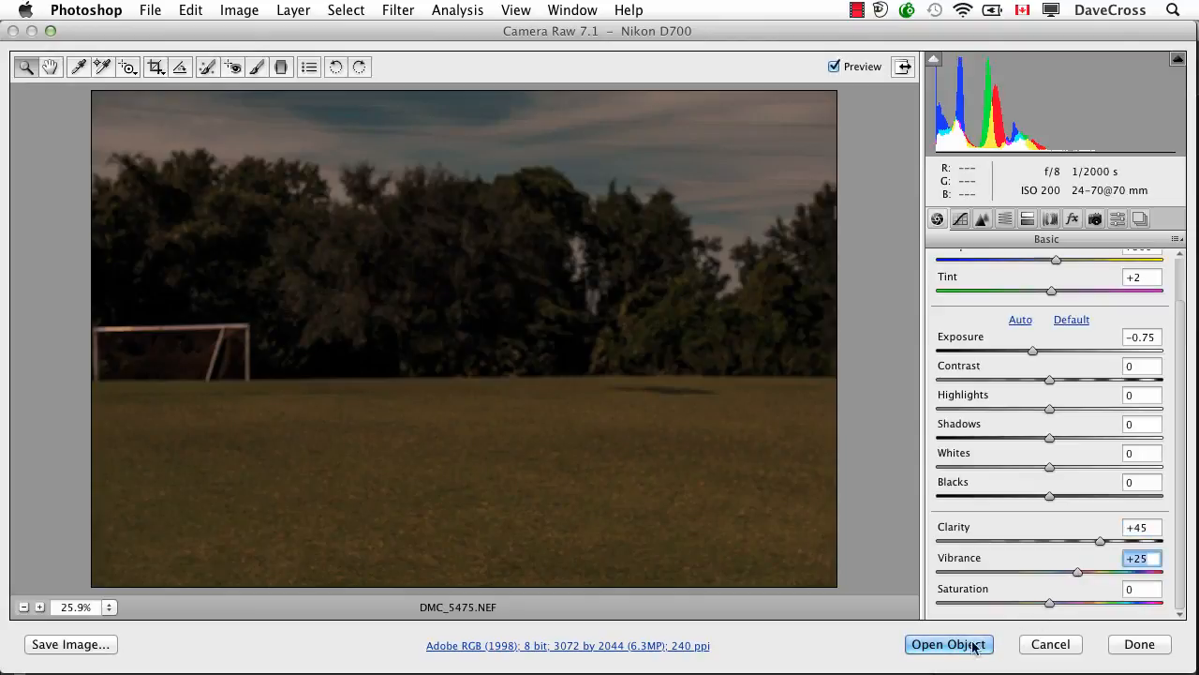
Check that the workflow options use Smart Objects, and open the field photo in Photoshop as an object fitted to the window
left_click(700, 647)
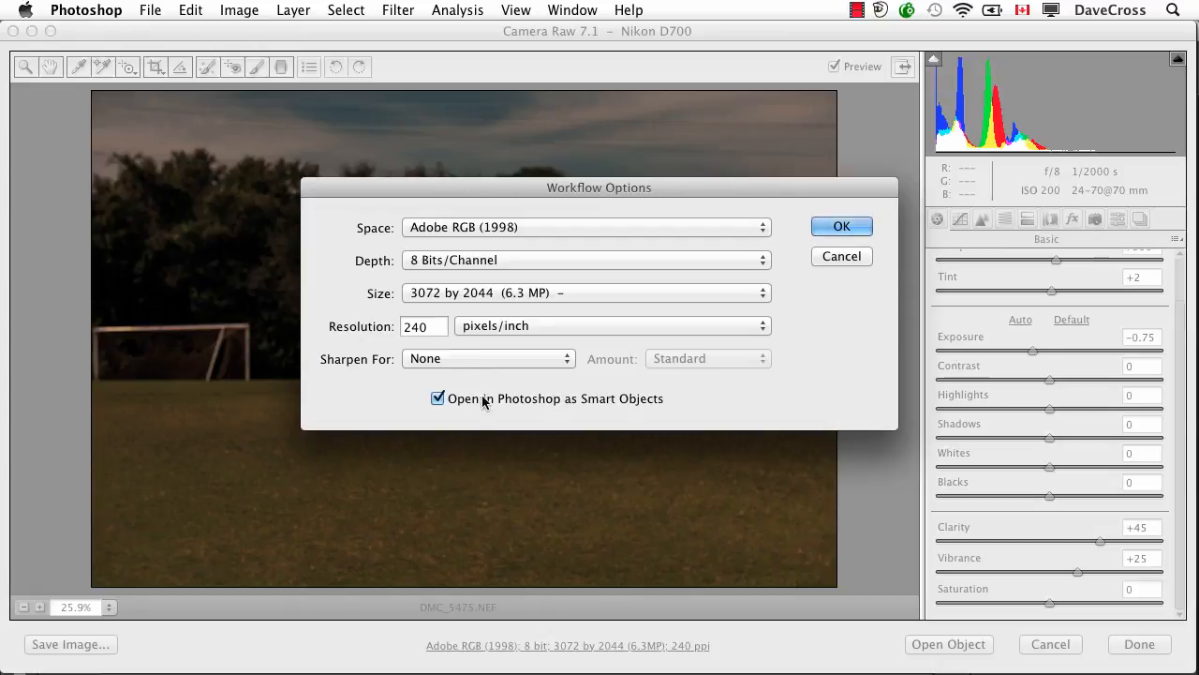
left_click(836, 233)
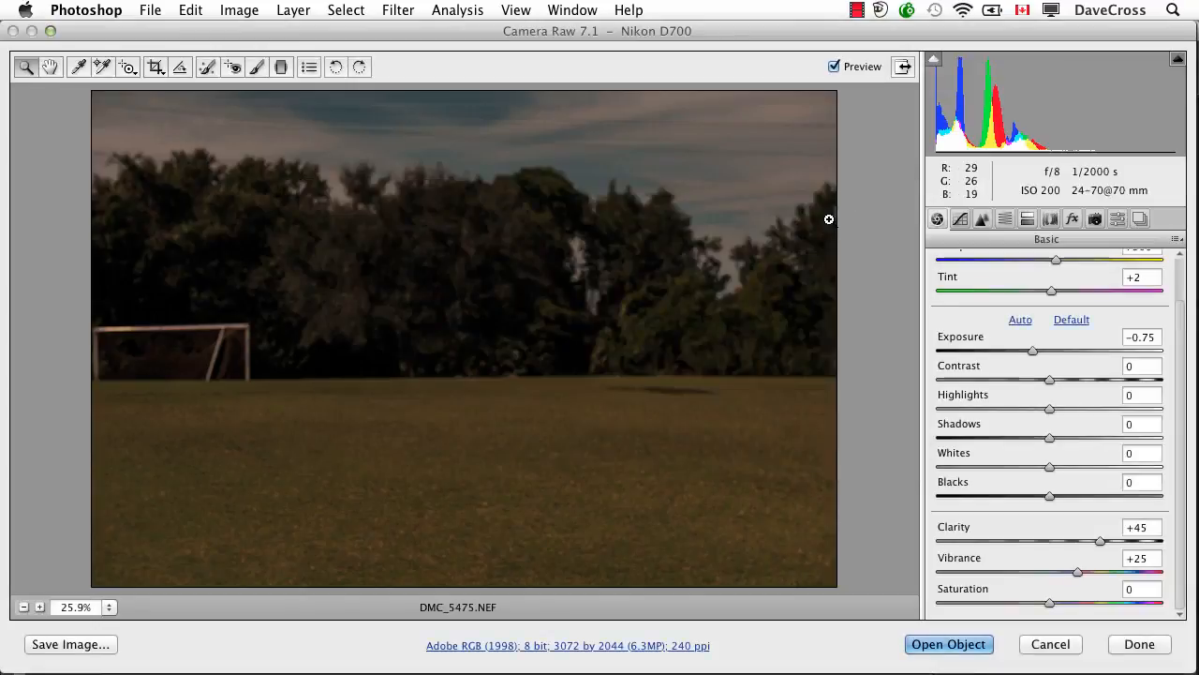
left_click(919, 646)
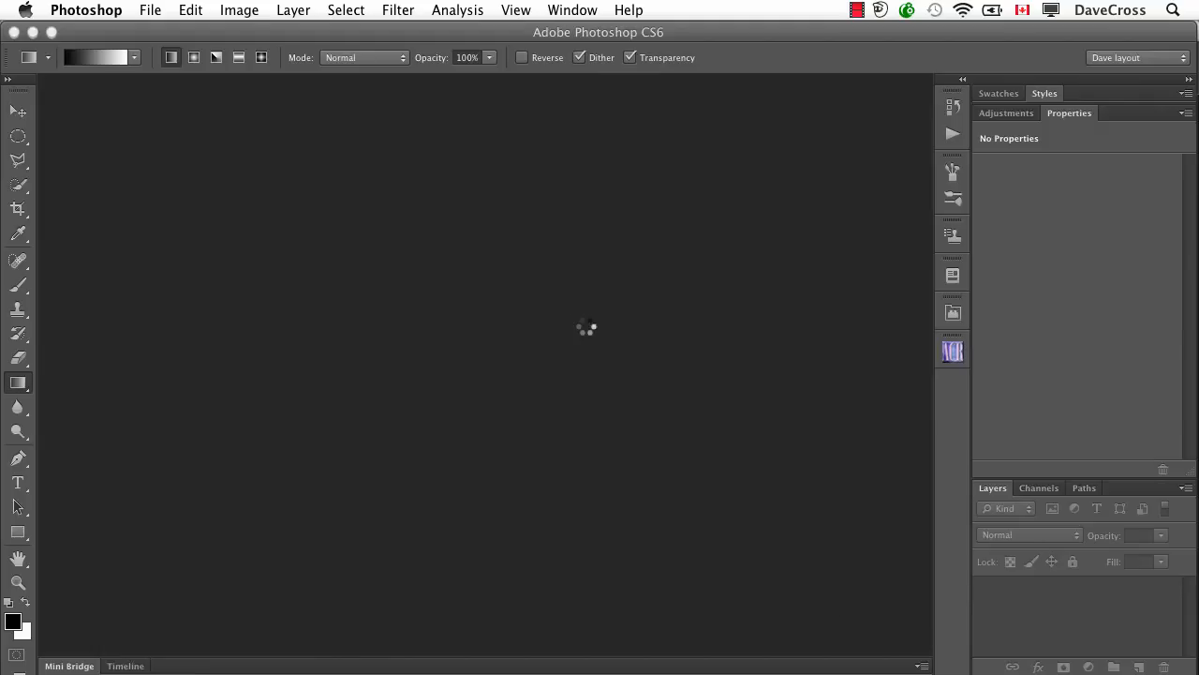
key("super+0")
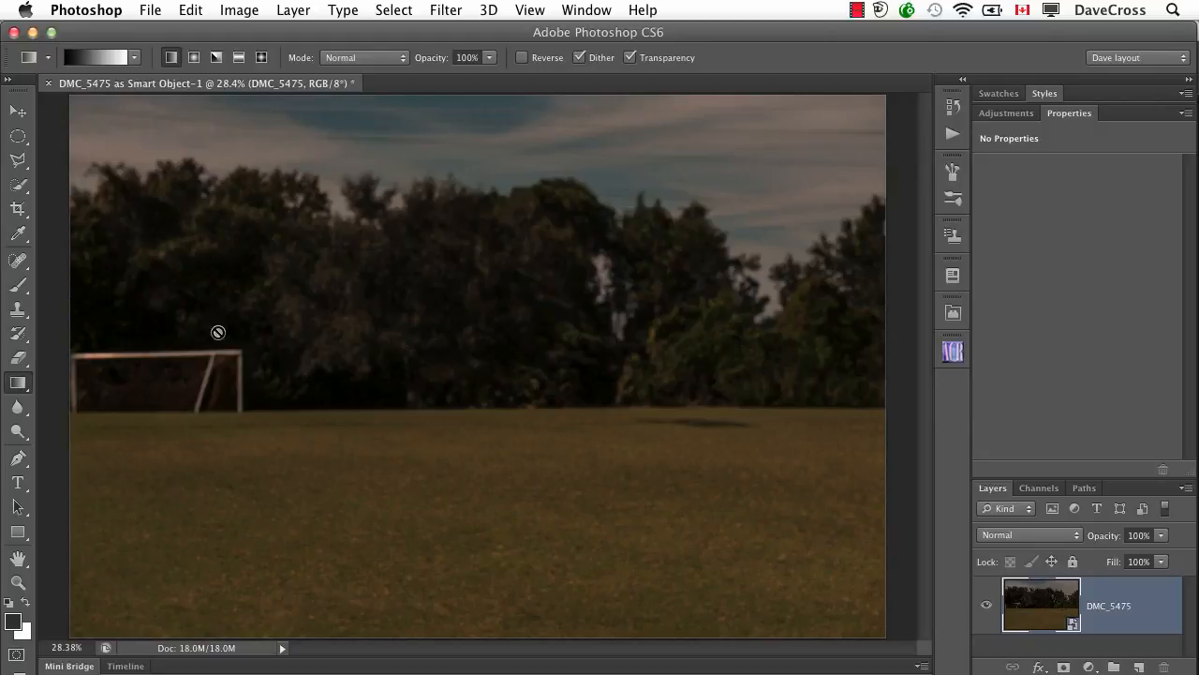
Switch to Bridge and place the player photo Remote04413.nef into the open Photoshop document
key("super+alt+o")
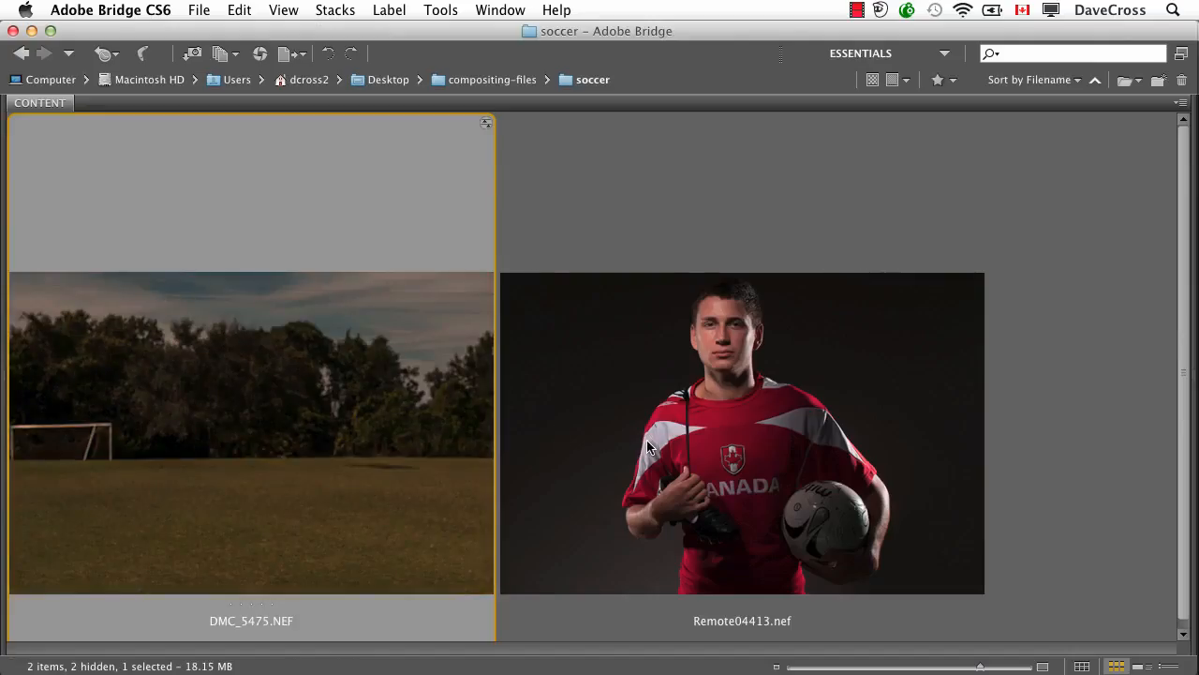
left_click(645, 446)
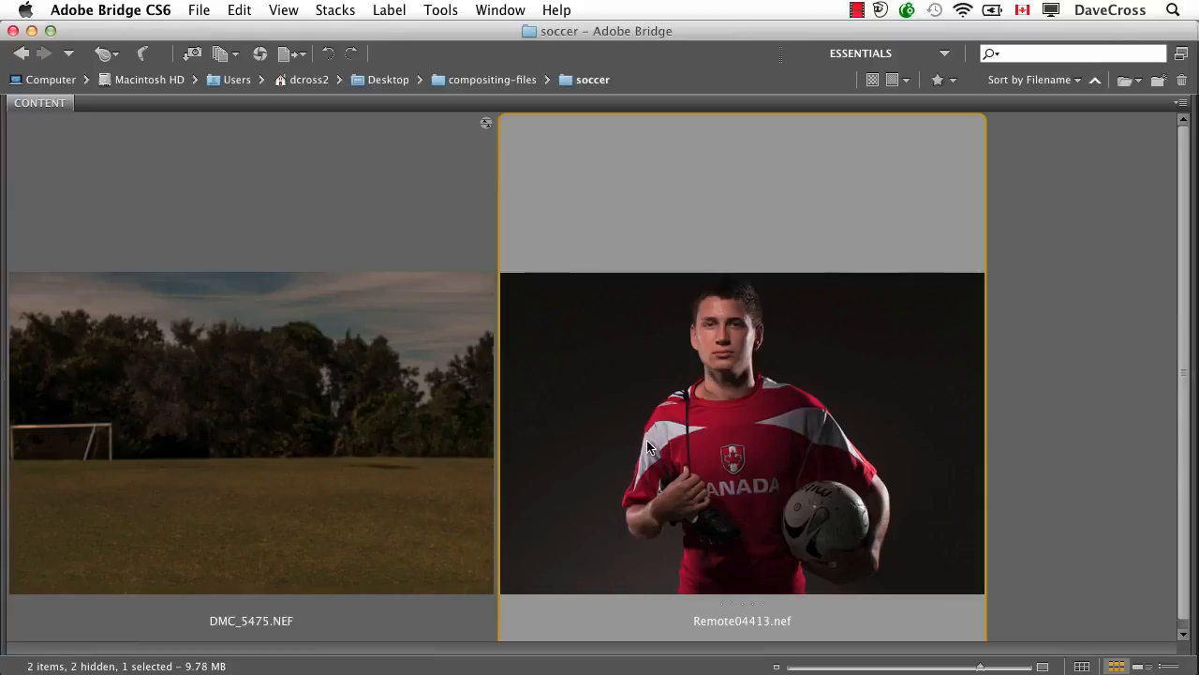
left_click(190, 10)
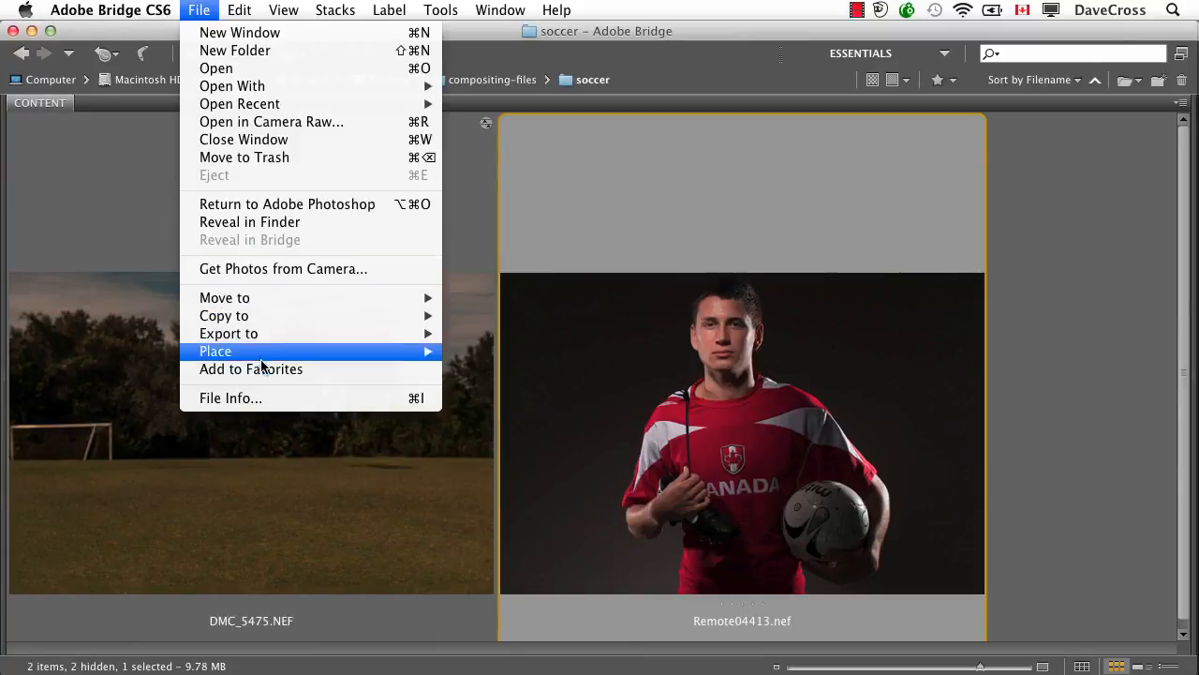
mouse_move(407, 357)
left_click(501, 369)
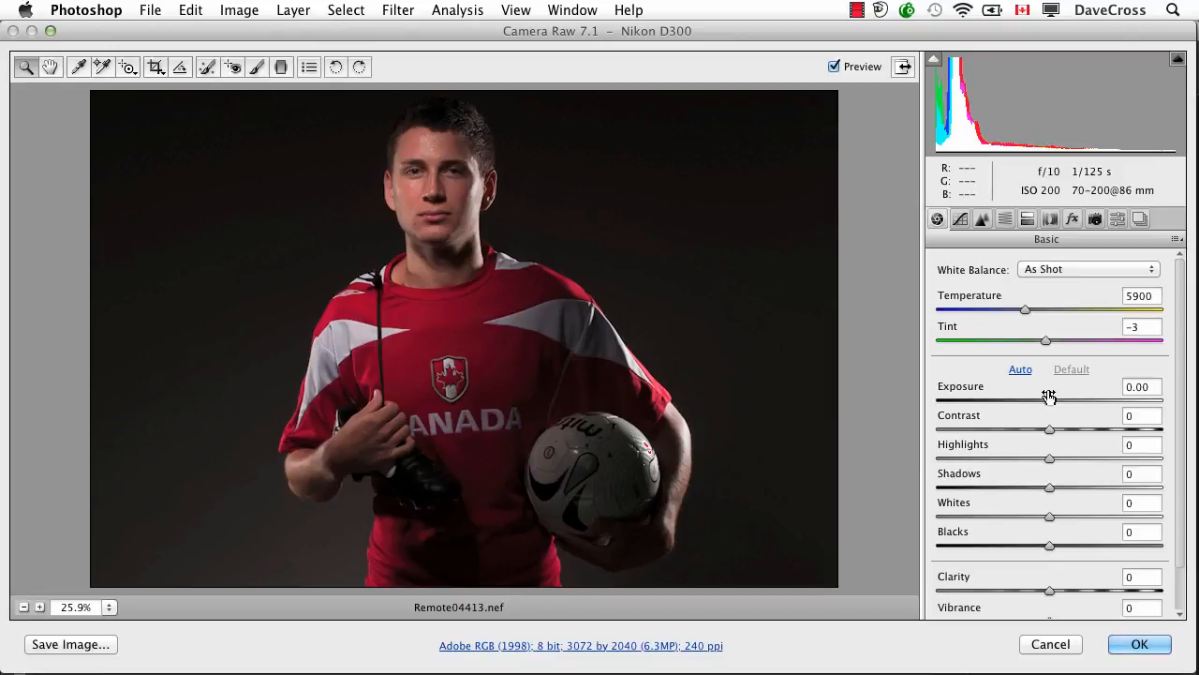
Raise the player photo's Exposure slightly above +2.35, set Highlights to -60 and Shadows to +19, and accept the raw settings
left_click_drag(1050, 397, 1103, 393)
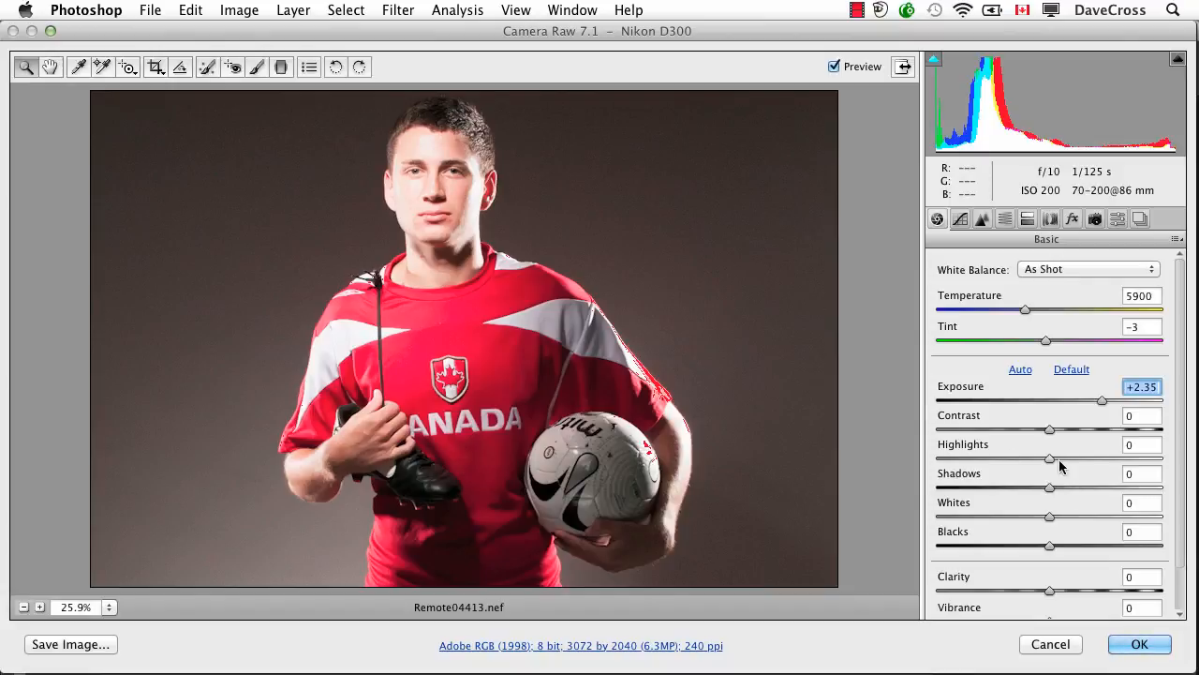
left_click_drag(1050, 459, 983, 456)
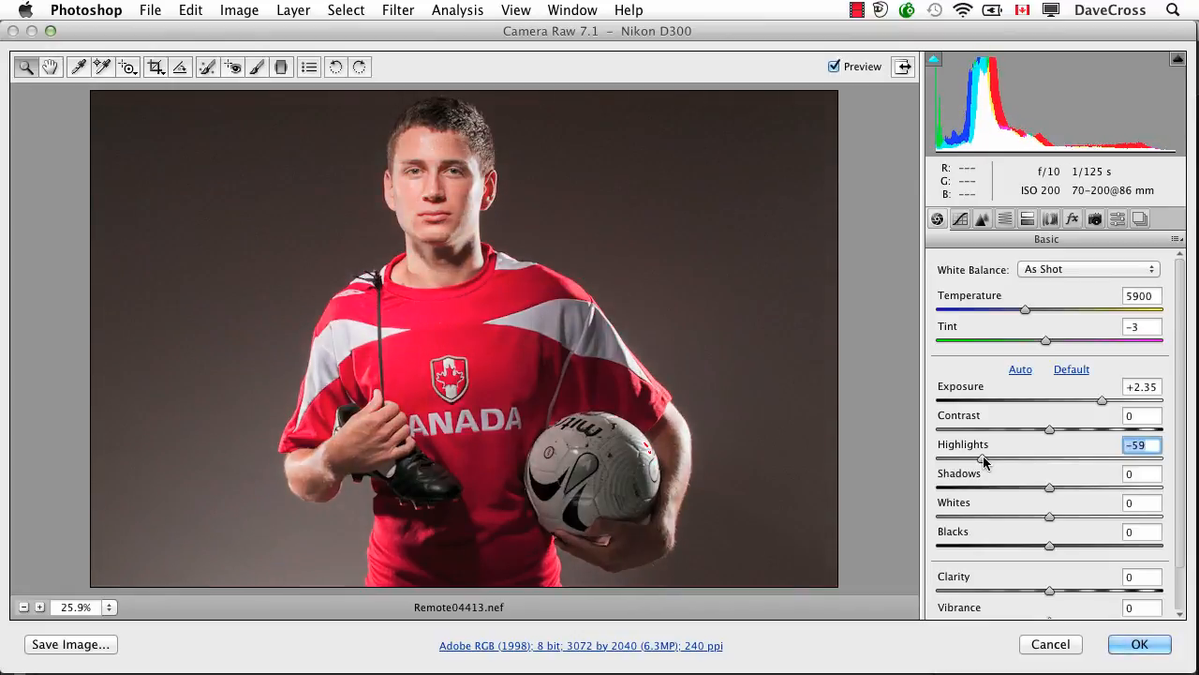
left_click_drag(1049, 489, 1071, 490)
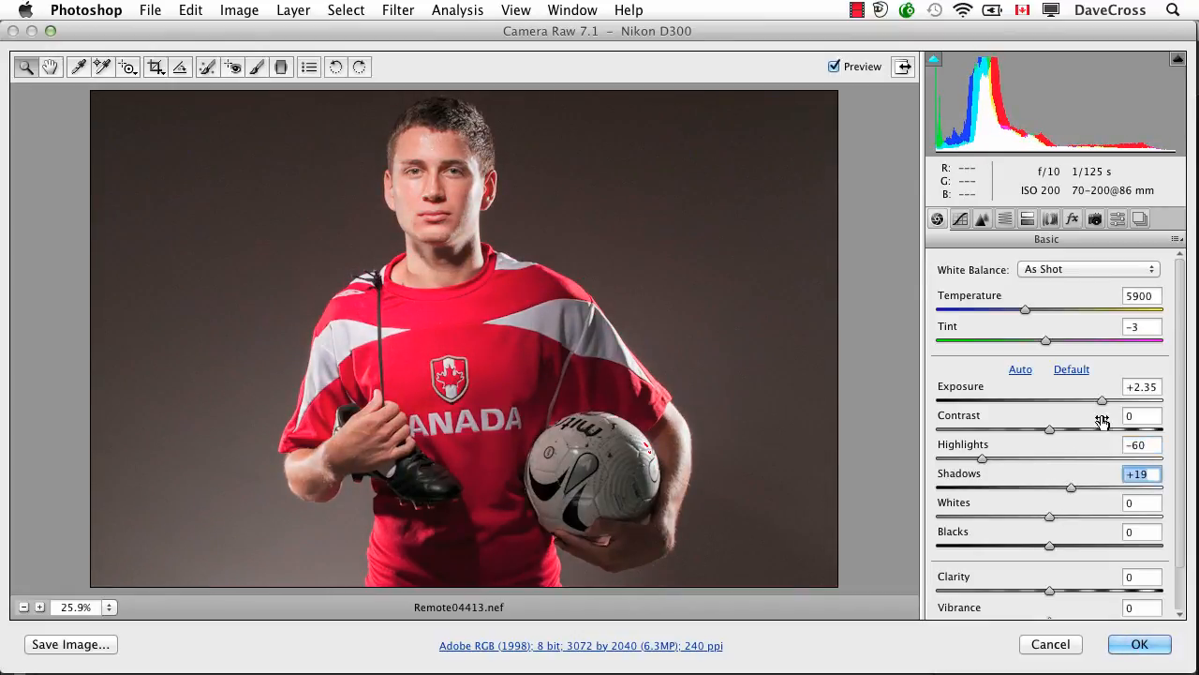
left_click_drag(1103, 401, 1113, 400)
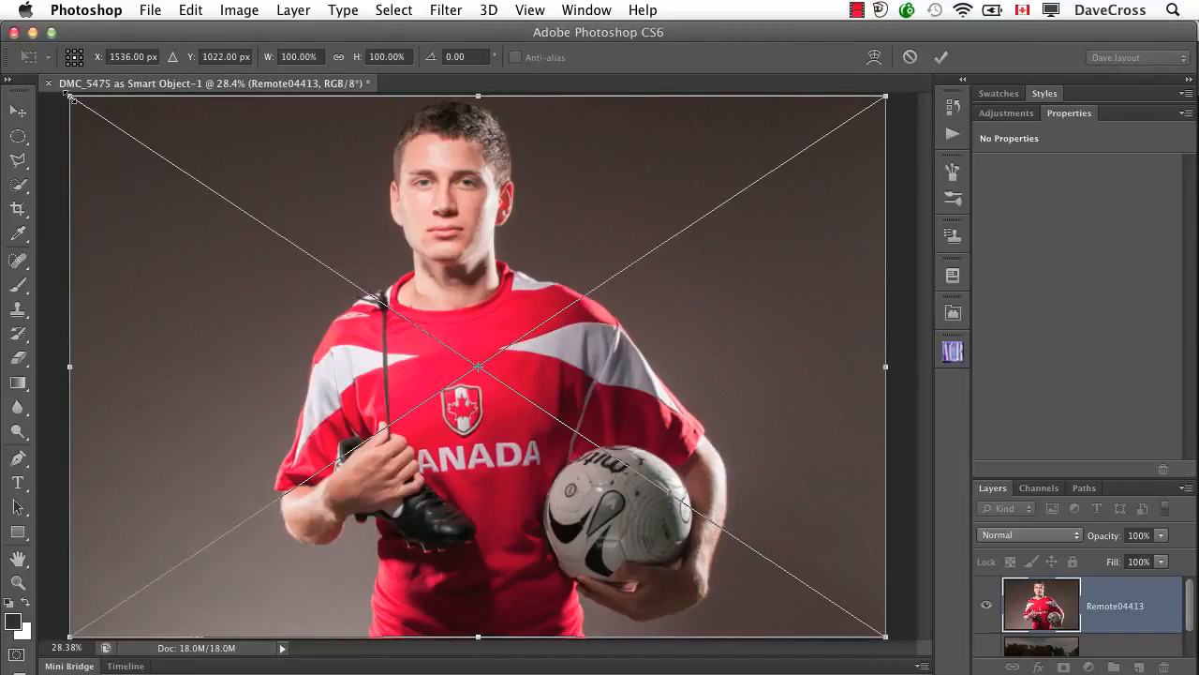
Scale the placed player photo to about 90.5%, shift it down and to the right over the field, and commit the placement
left_click_drag(71, 96, 150, 138)
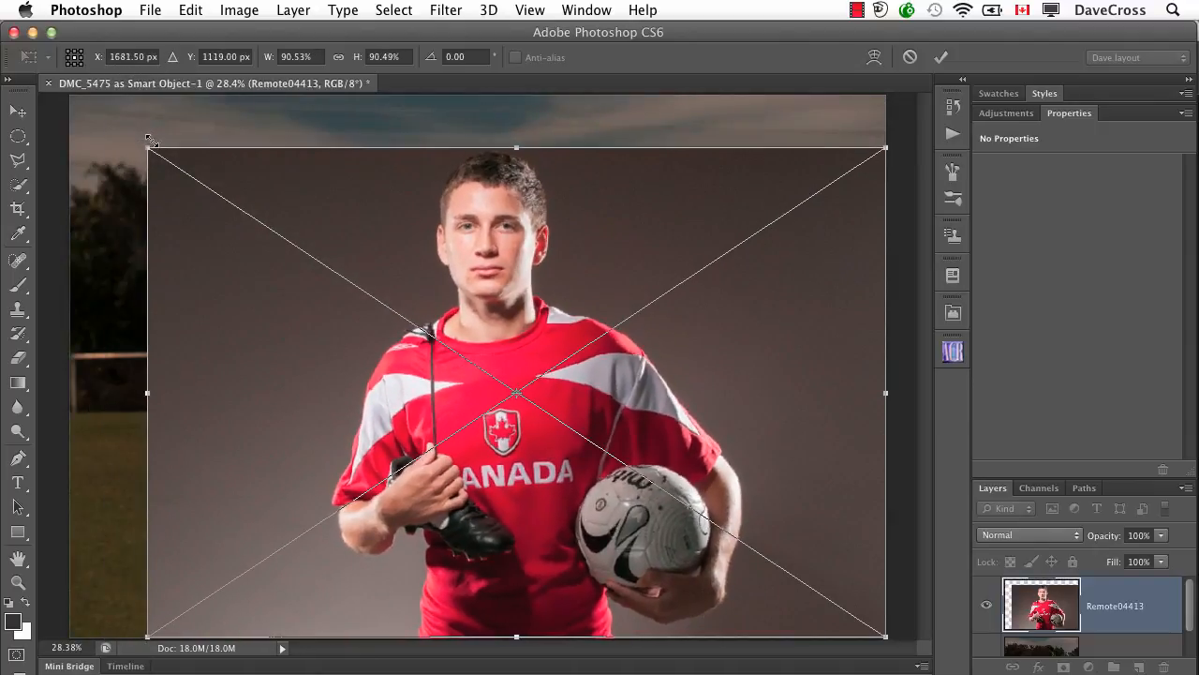
left_click_drag(308, 265, 343, 274)
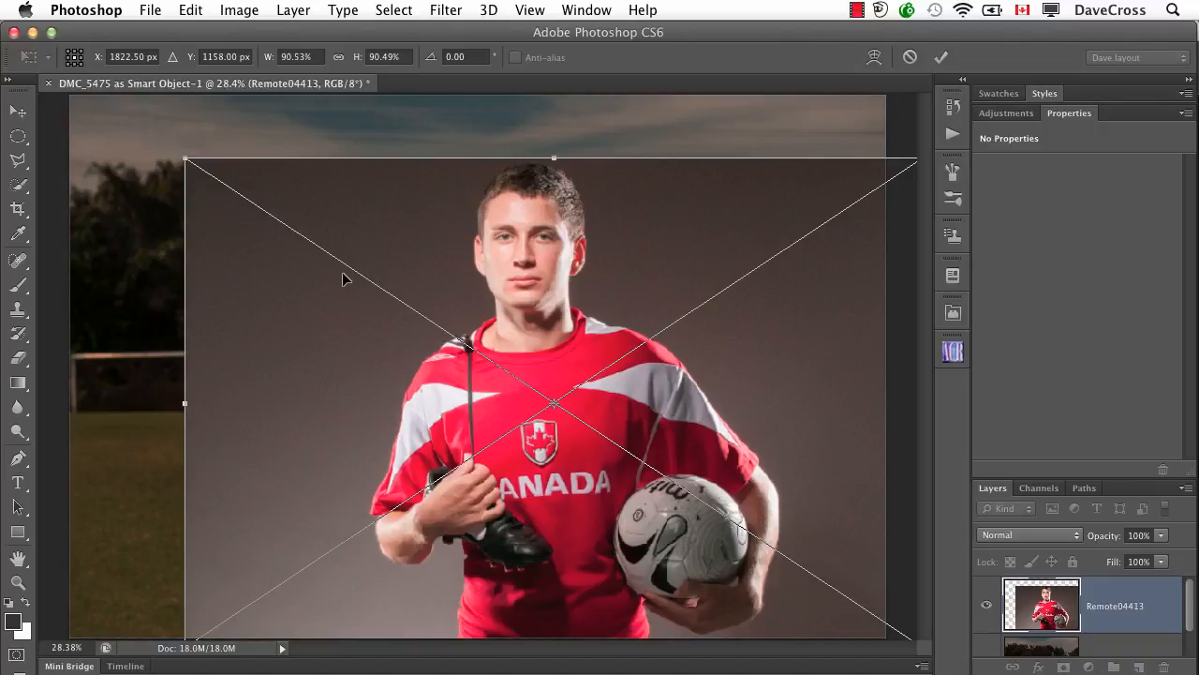
key("Return")
Collapse the Properties area to make room for the layer list, and hide the DMC_5475 background layer
key("g")
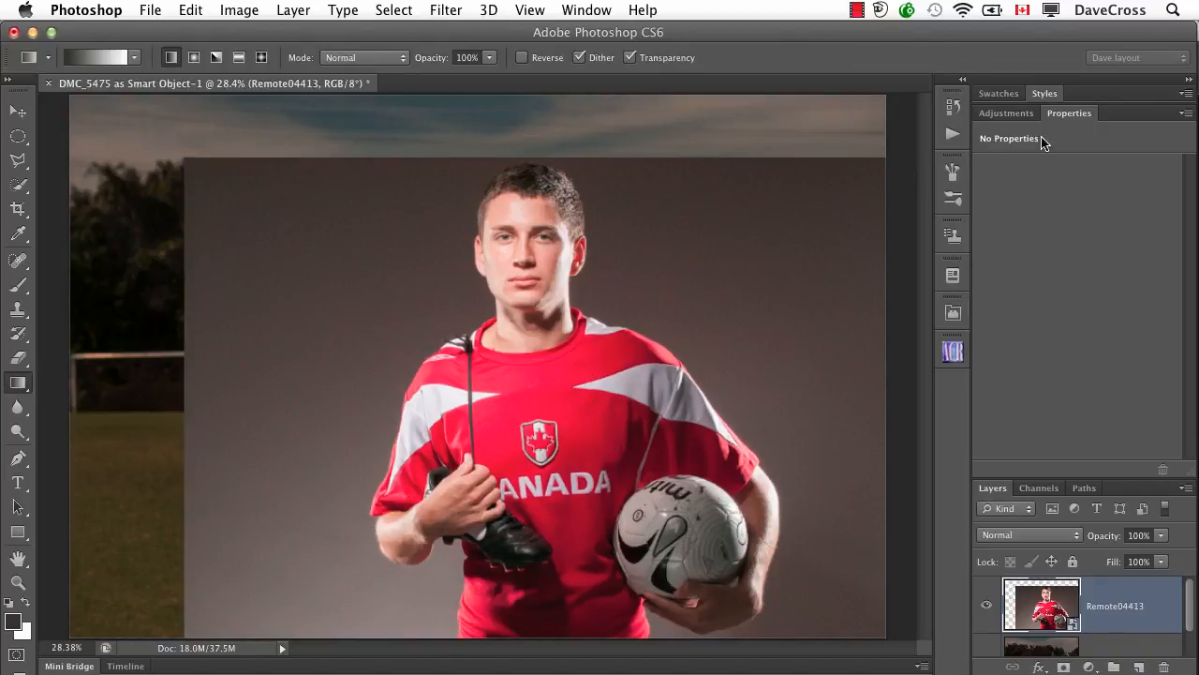
double_click(1066, 113)
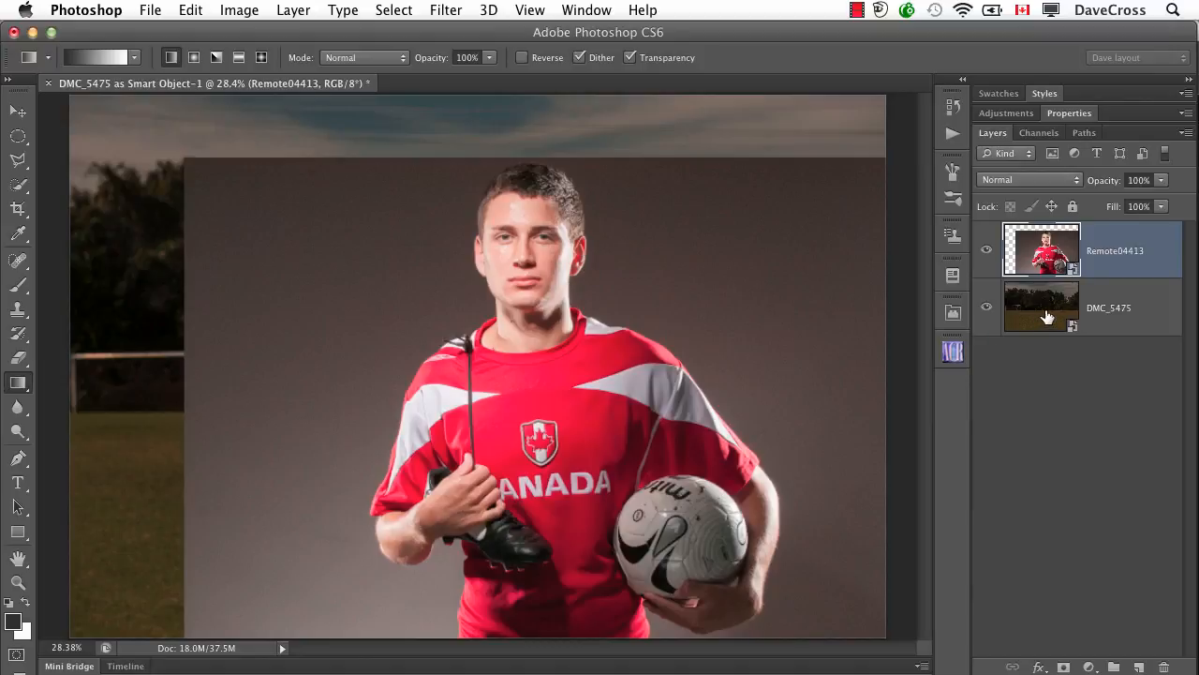
left_click(986, 307)
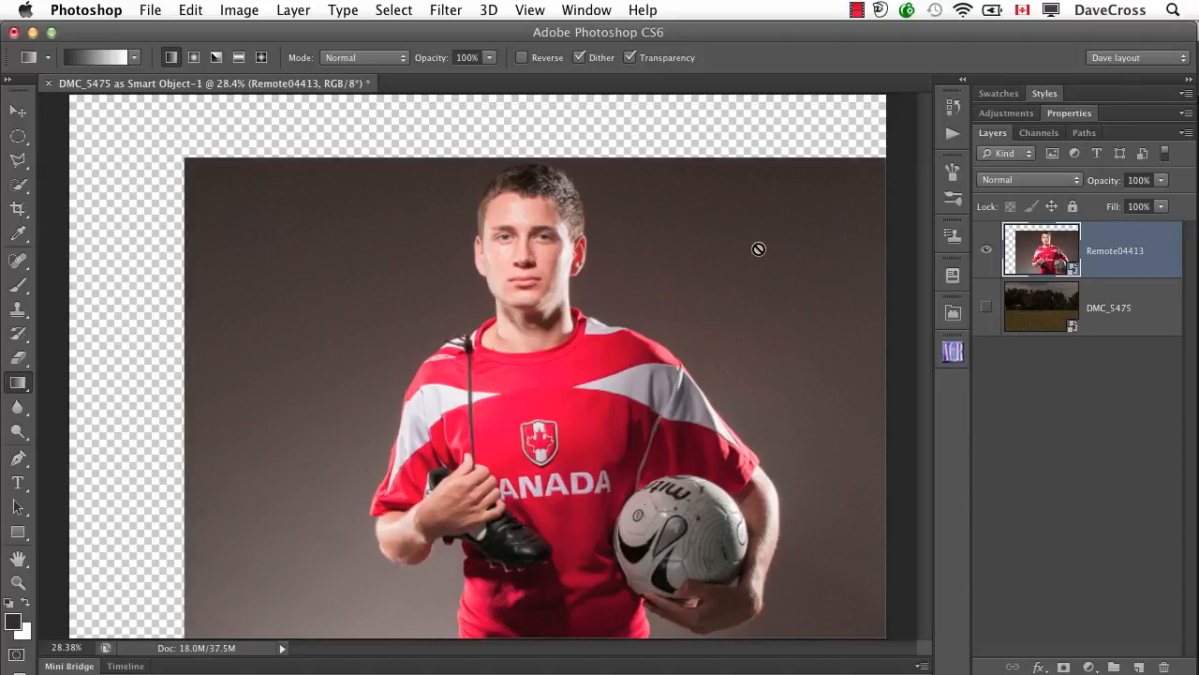
Select the whole player with Quick Selection, including hair, both arms, shoes and ball, and subtract the background gap beneath the ball arm
key("w")
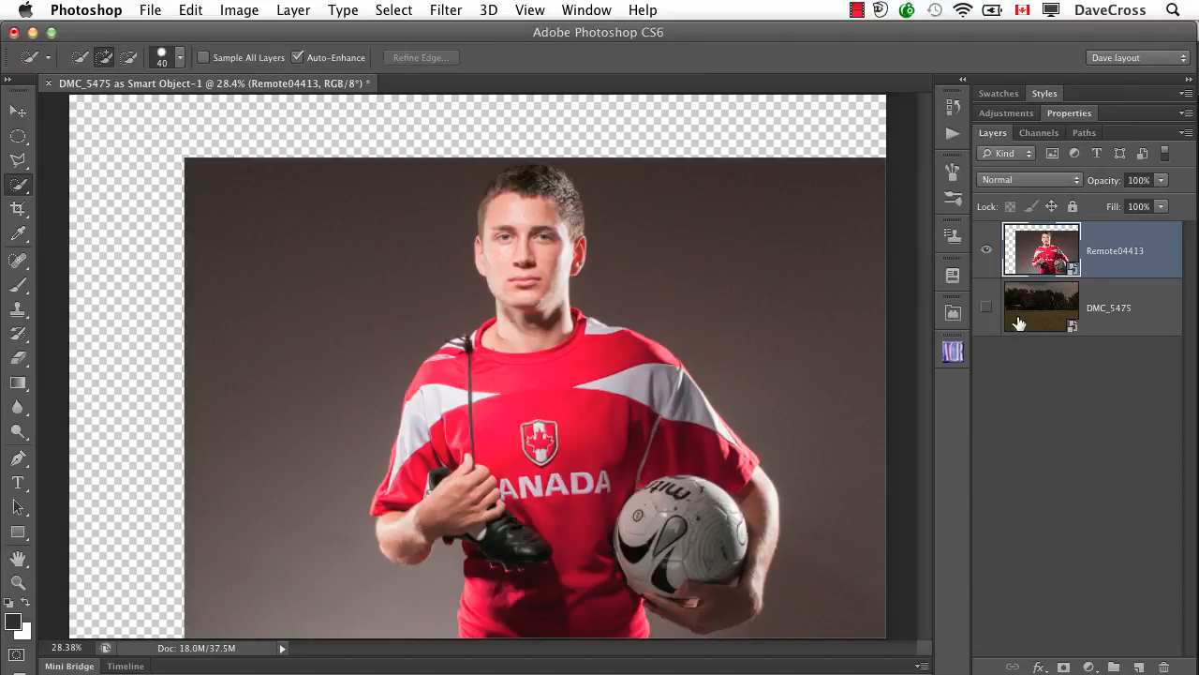
mouse_move(572, 544)
left_mouse_down()
mouse_move(592, 466)
mouse_move(666, 451)
mouse_move(699, 467)
mouse_move(718, 496)
mouse_move(718, 578)
mouse_move(747, 590)
left_mouse_up()
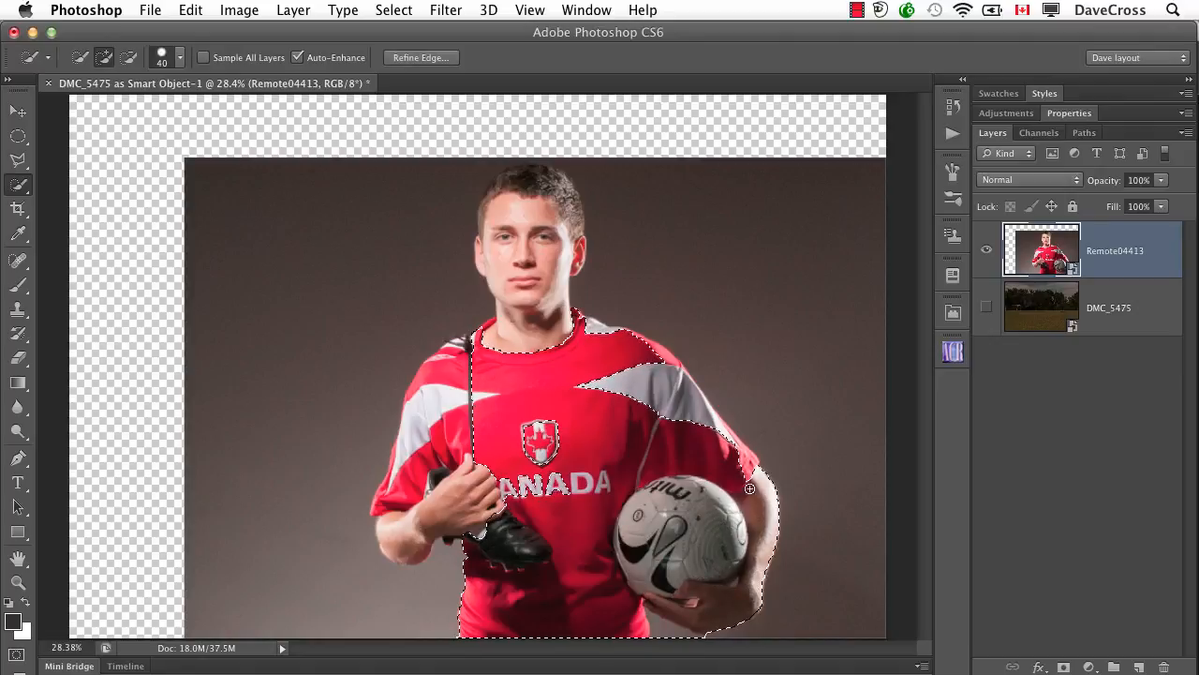
left_click_drag(706, 435, 668, 381)
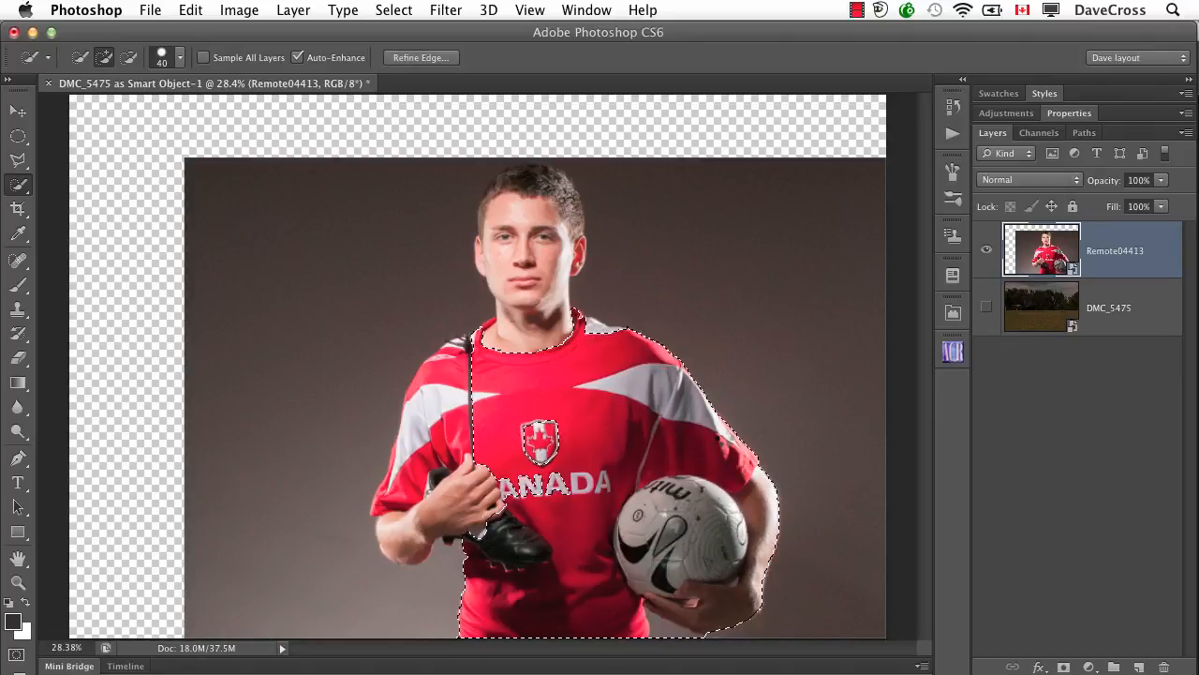
mouse_move(591, 333)
left_mouse_down()
mouse_move(530, 344)
mouse_move(520, 287)
left_mouse_up()
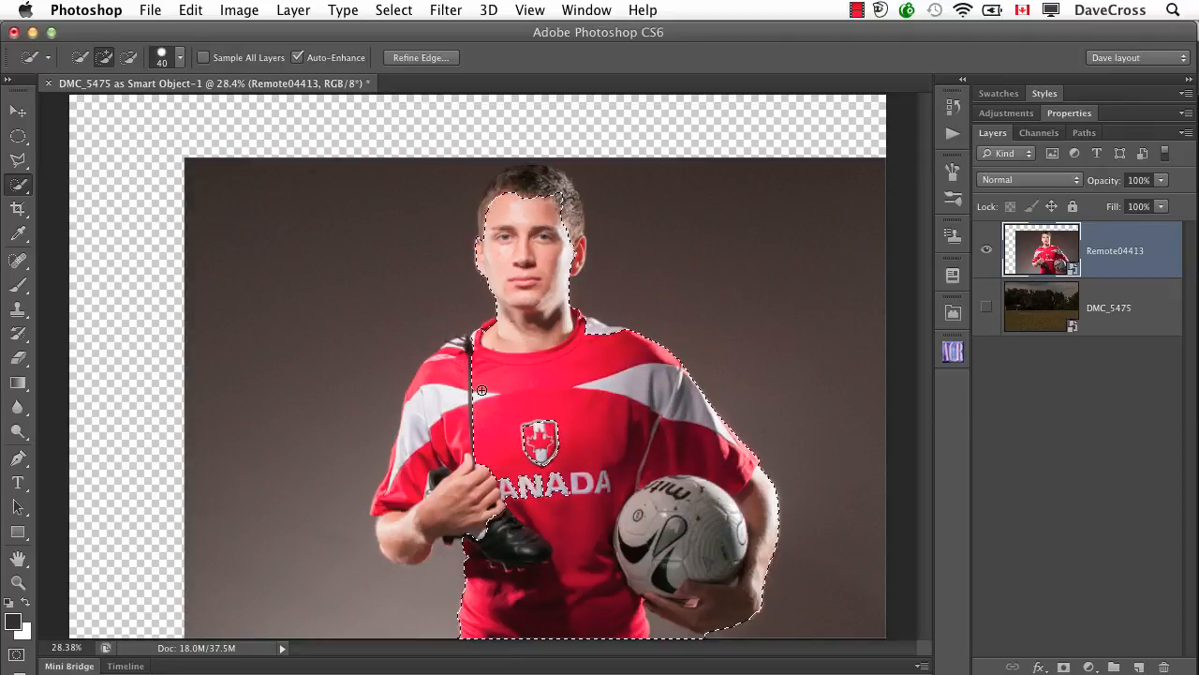
mouse_move(467, 398)
left_mouse_down()
mouse_move(478, 353)
mouse_move(398, 532)
mouse_move(460, 507)
left_mouse_up()
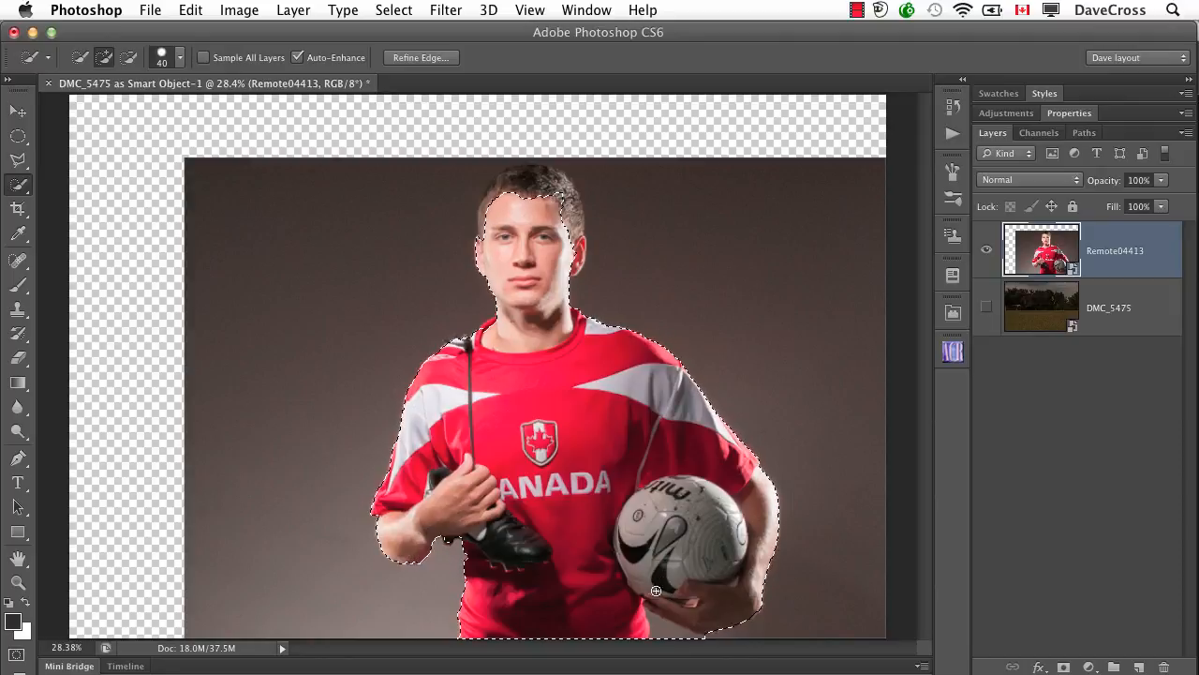
key("alt")
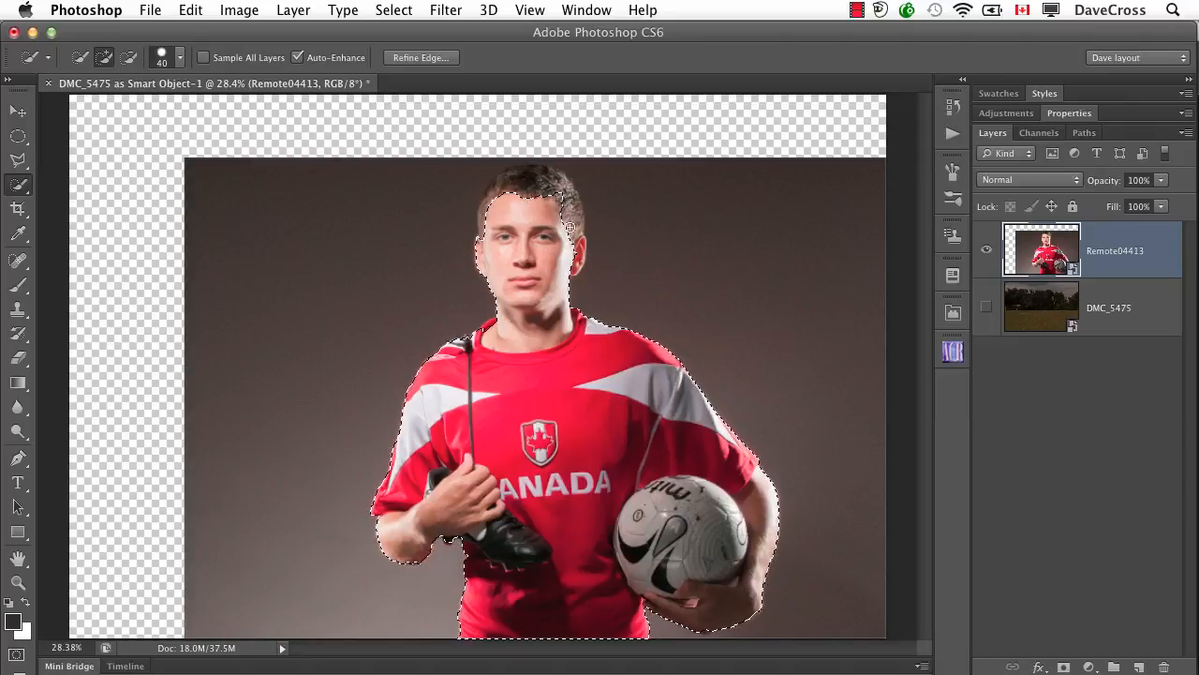
mouse_move(569, 227)
left_mouse_down()
mouse_move(573, 202)
mouse_move(515, 179)
left_mouse_up()
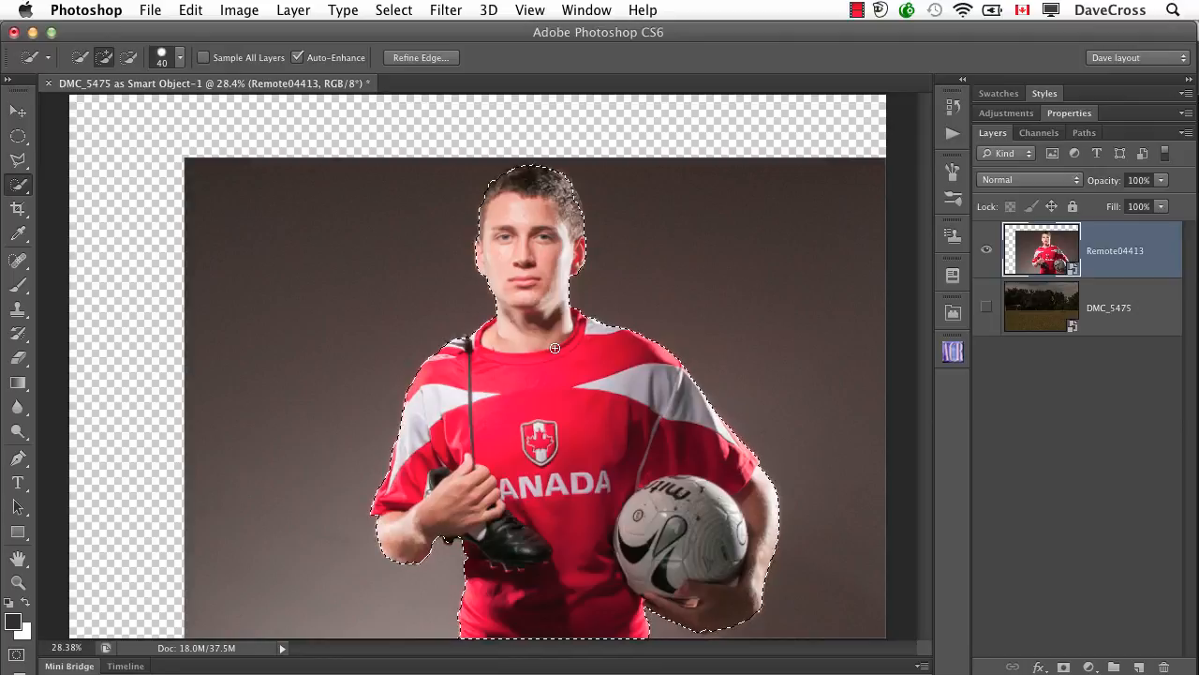
Inspect the player selection's edges in Quick Mask and return to the normal selection view
key("q")
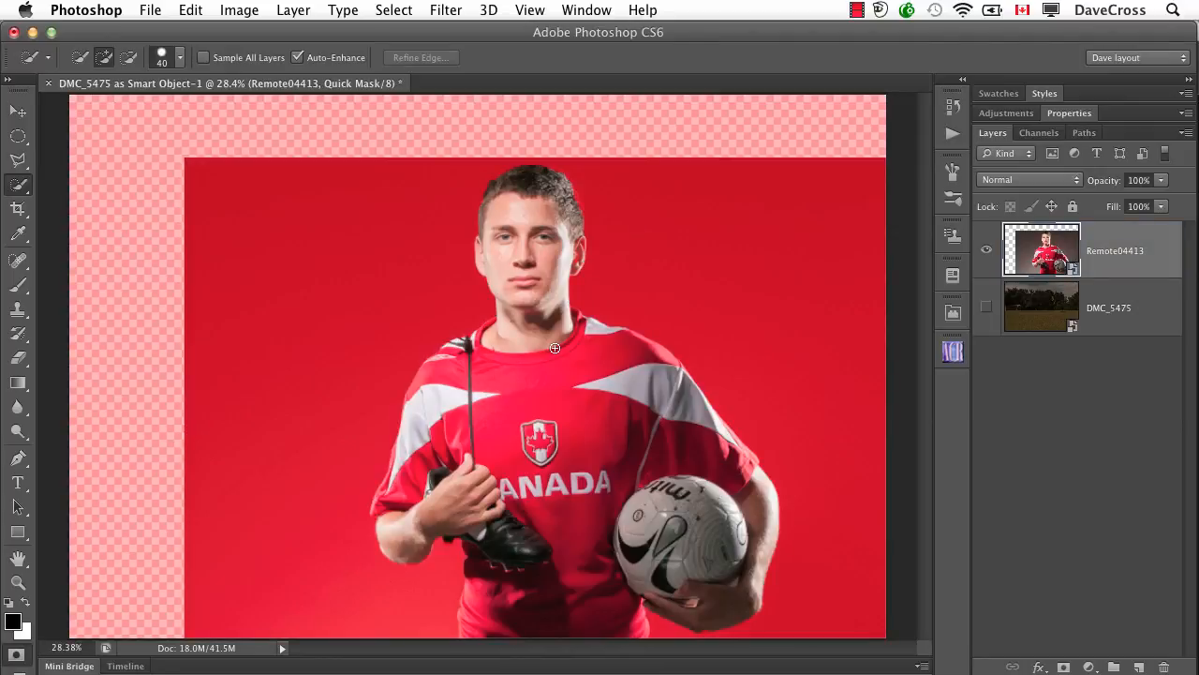
key("q")
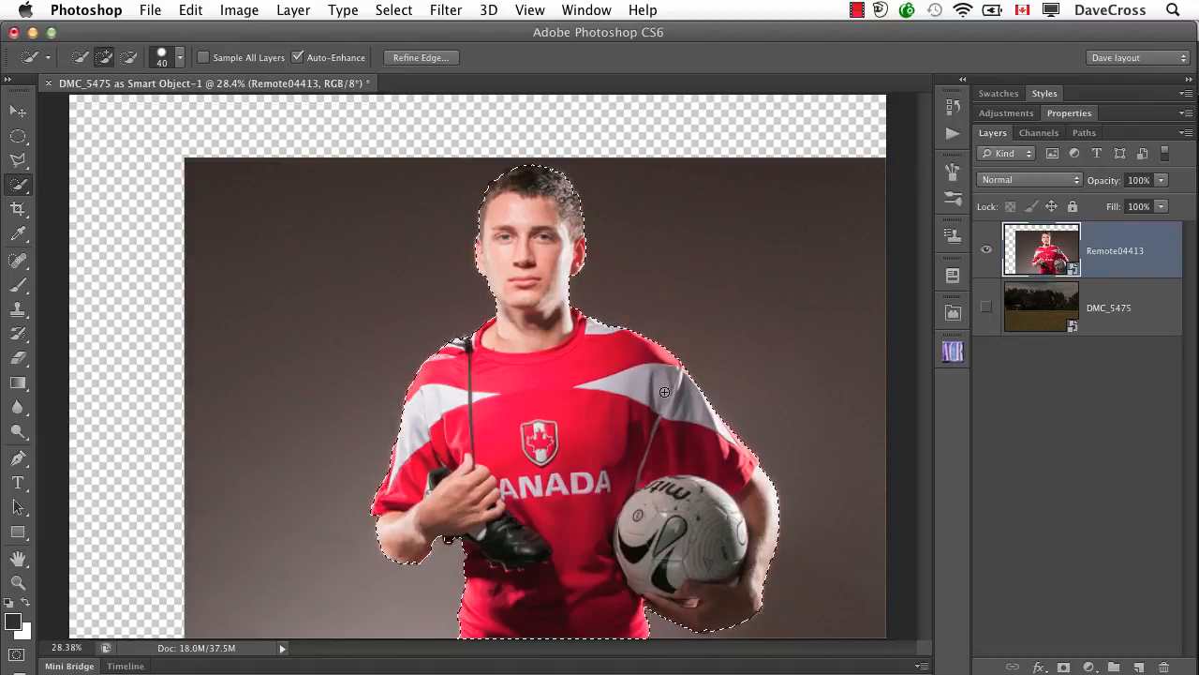
key("q")
key("q")
Show the DMC_5475 background layer and open Refine Edge for the player selection, keeping the head unobstructed
left_click(986, 312)
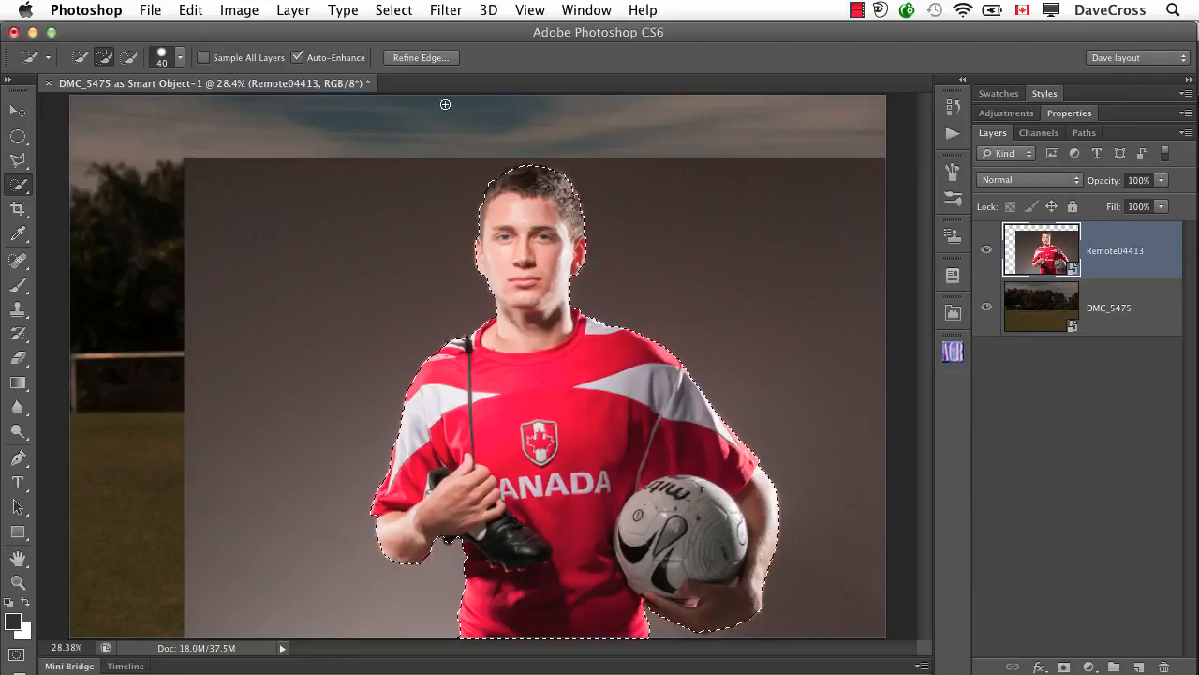
left_click(416, 58)
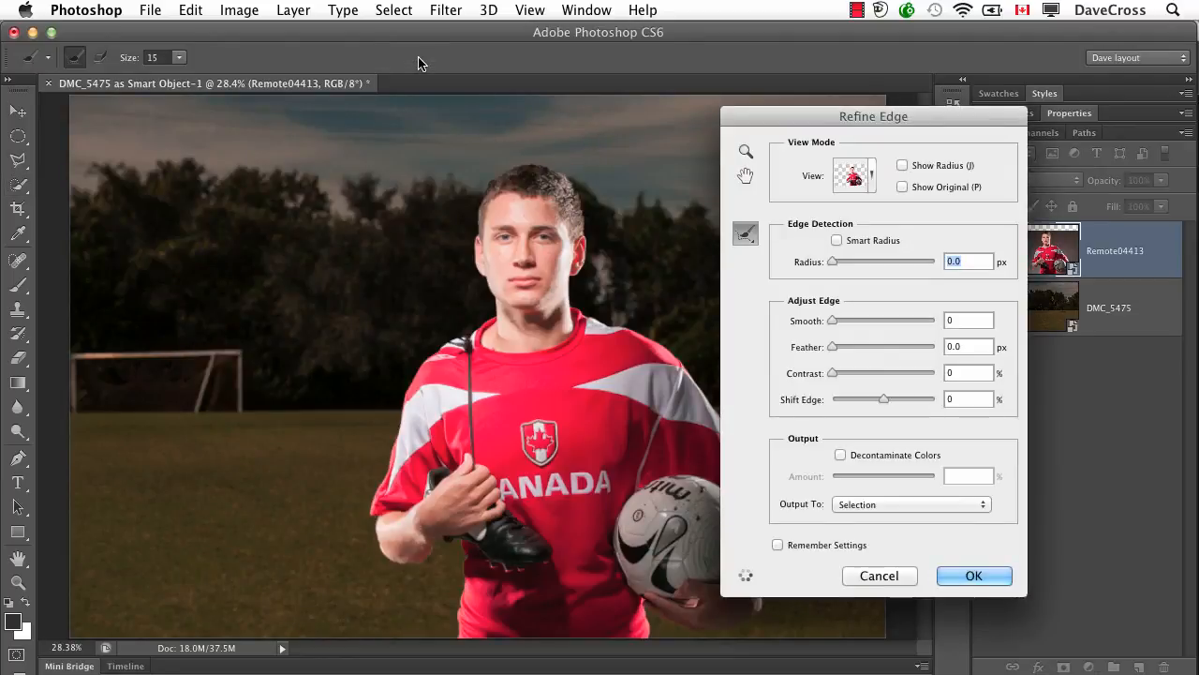
left_click_drag(841, 116, 901, 117)
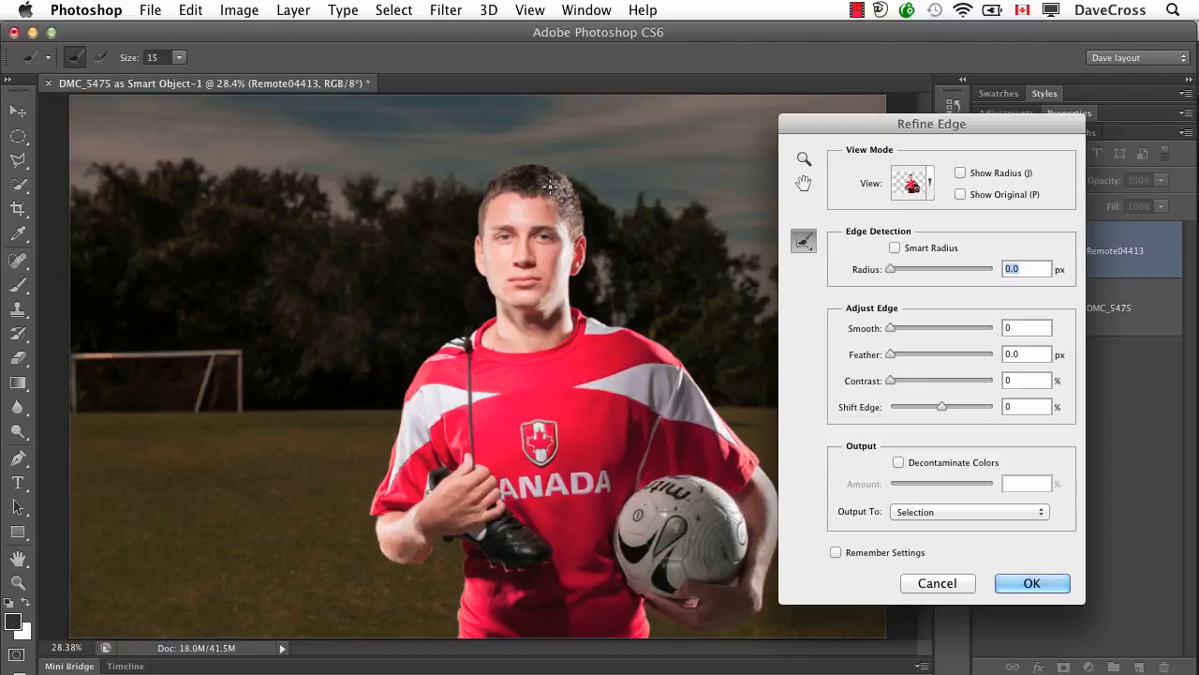
key("super+plus")
key("super+plus")
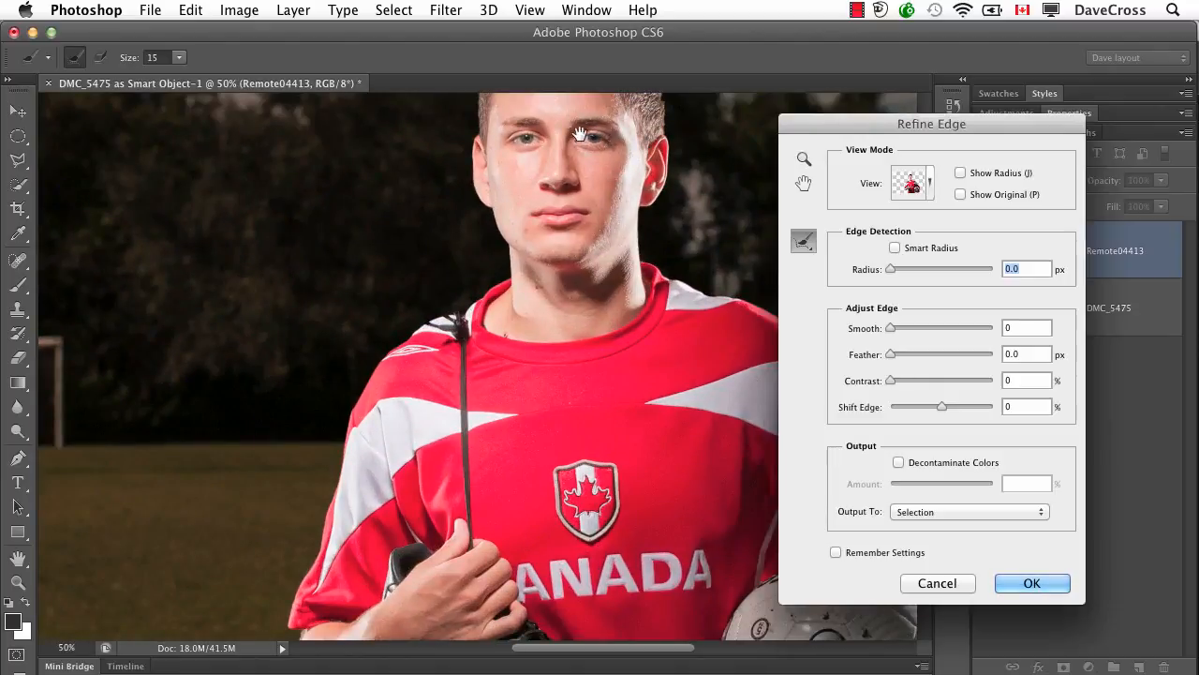
left_click_drag(550, 188, 452, 354)
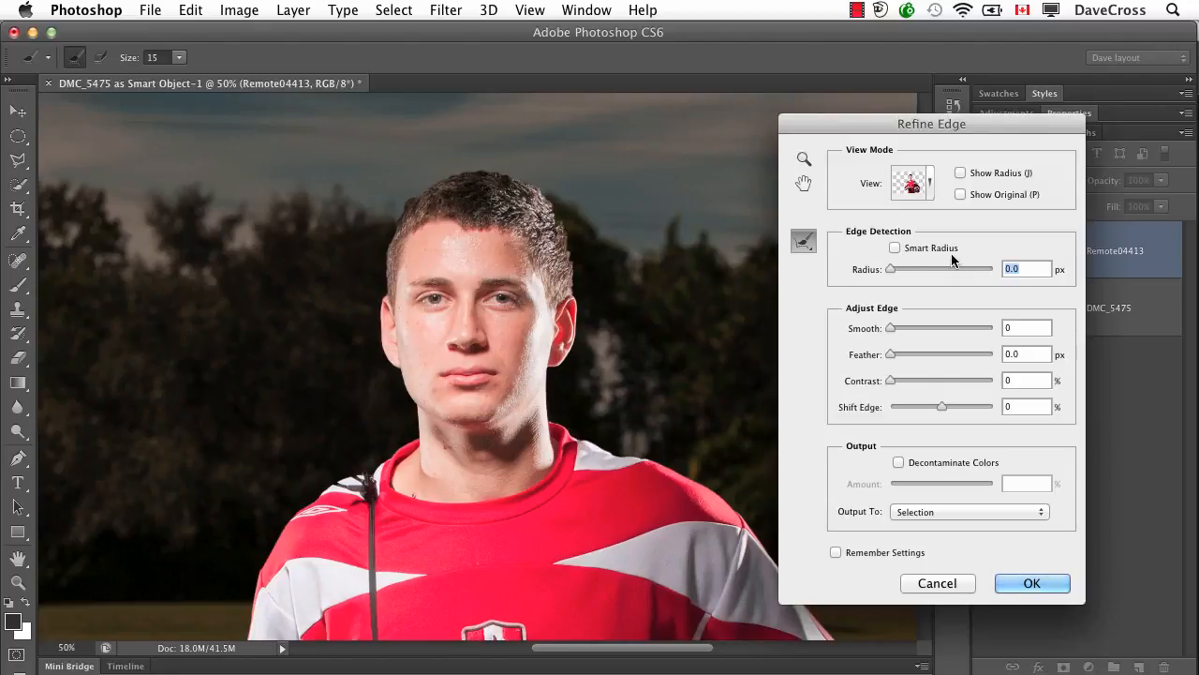
Try Smart Radius with a larger edge-detection radius on the player selection, and reset the radius to 0
left_click(895, 247)
left_click_drag(891, 270, 946, 271)
left_click(895, 248)
left_click_drag(932, 275, 784, 278)
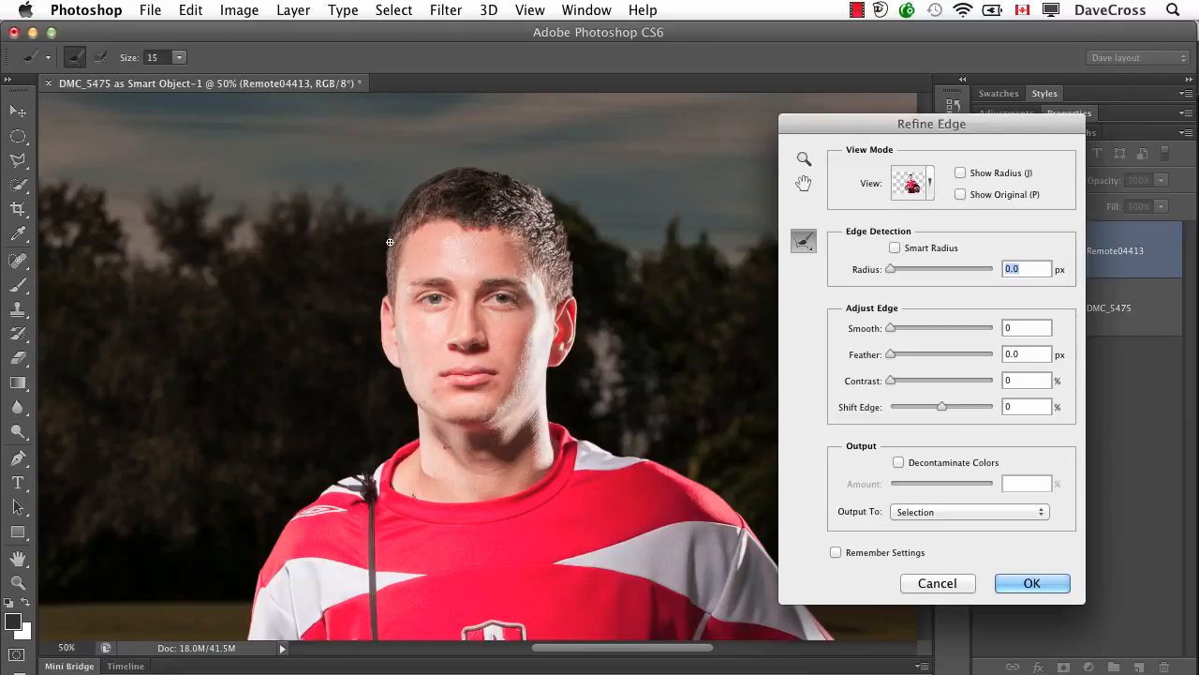
Paint edge refinement along the player's hairline, check the result in Black & White view, and return to On Layers view
mouse_move(387, 272)
left_mouse_down()
mouse_move(498, 172)
mouse_move(547, 195)
mouse_move(572, 296)
left_mouse_up()
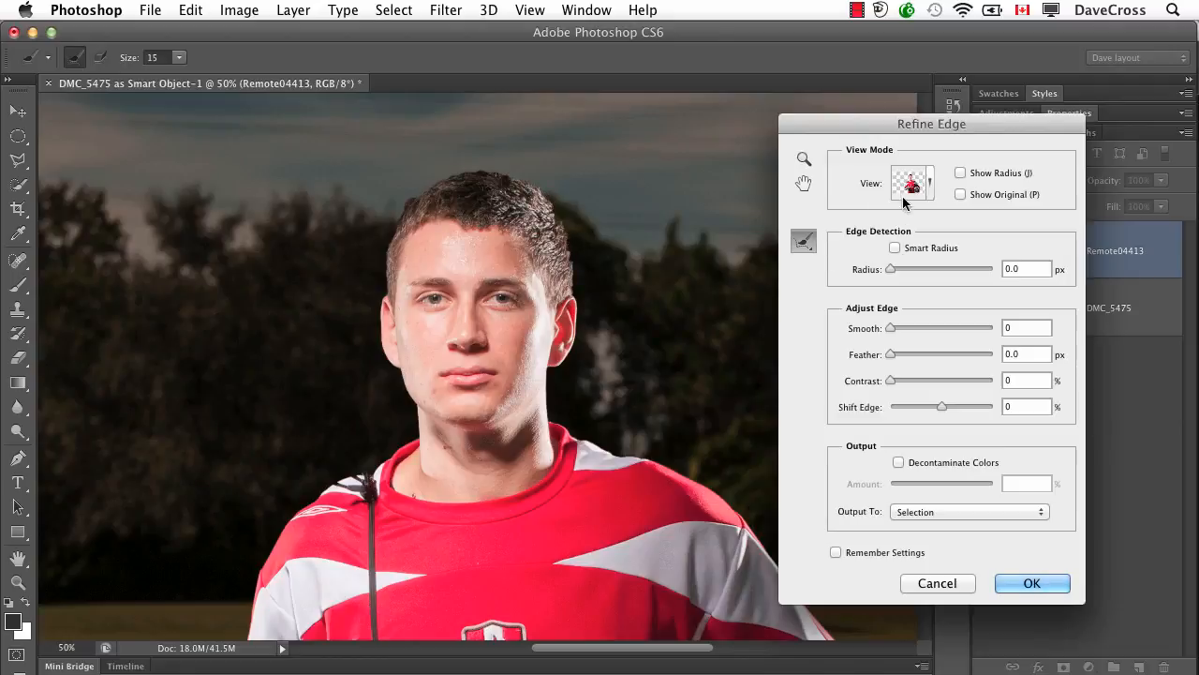
left_click(930, 186)
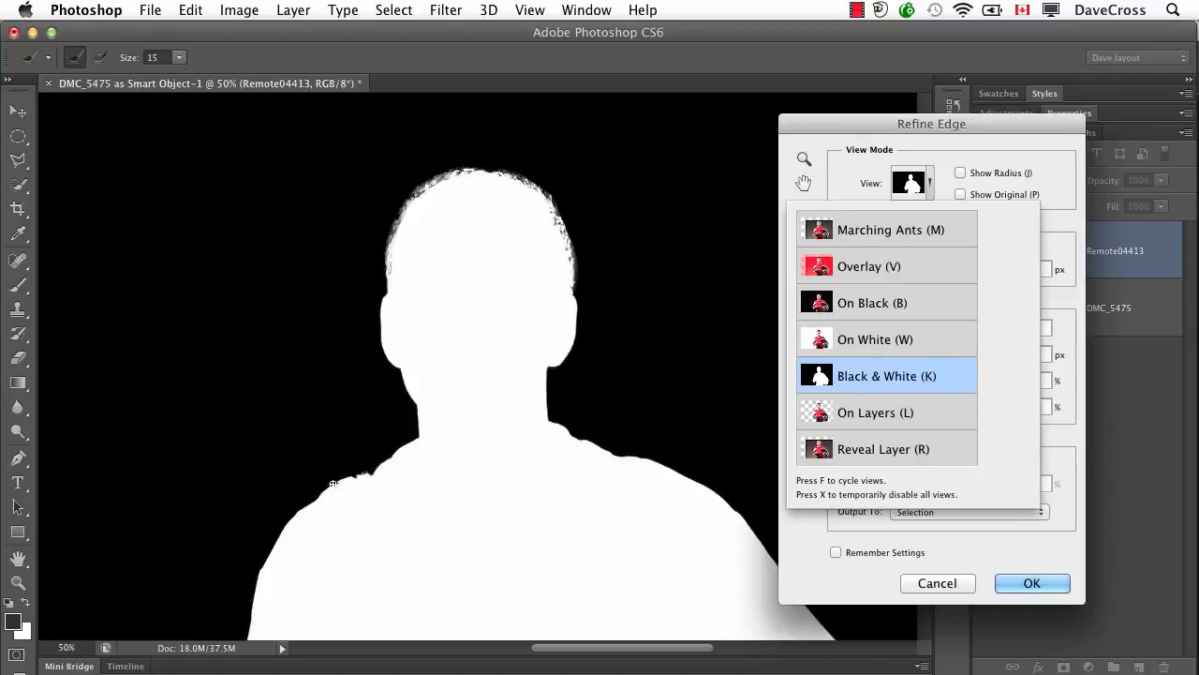
left_click(934, 181)
left_click(932, 184)
left_click(908, 405)
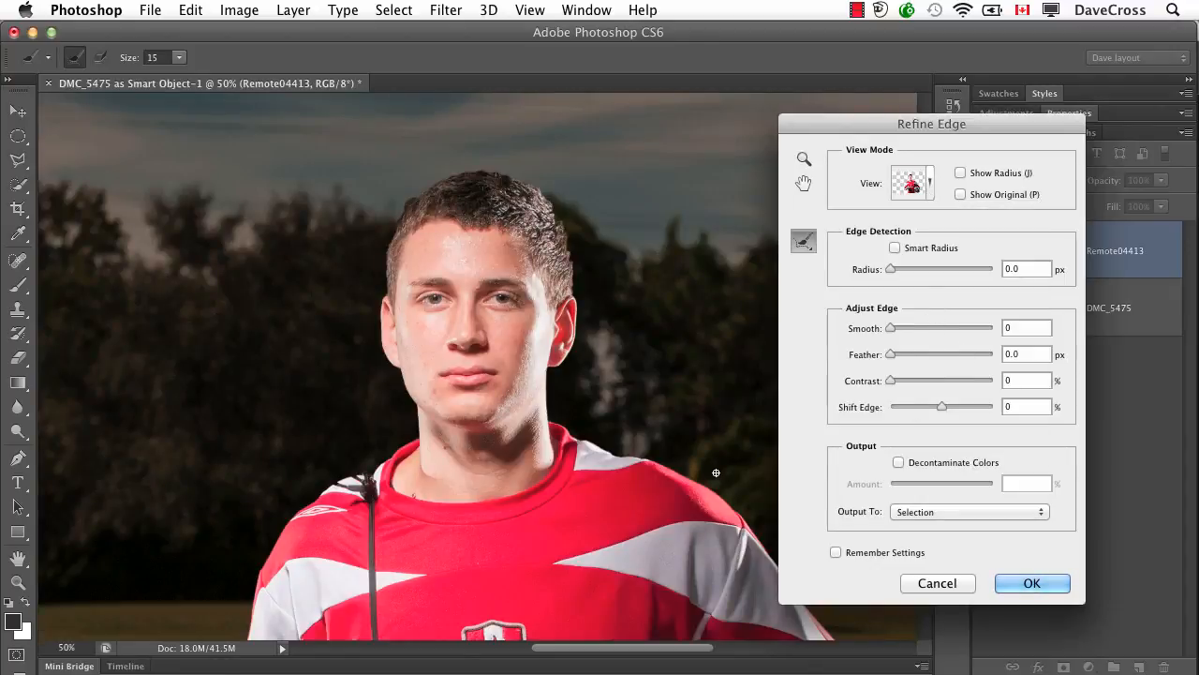
Set Shift Edge to -2% and output the refined player selection as a layer mask
left_click(939, 402)
left_click(907, 511)
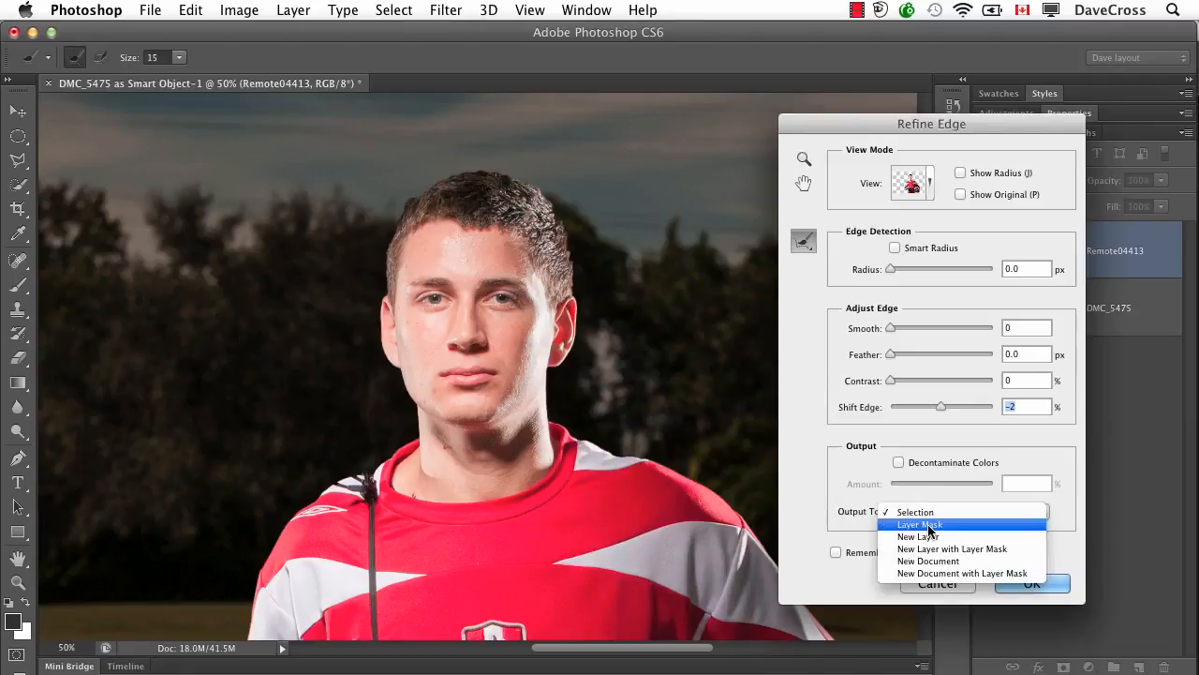
left_click(927, 526)
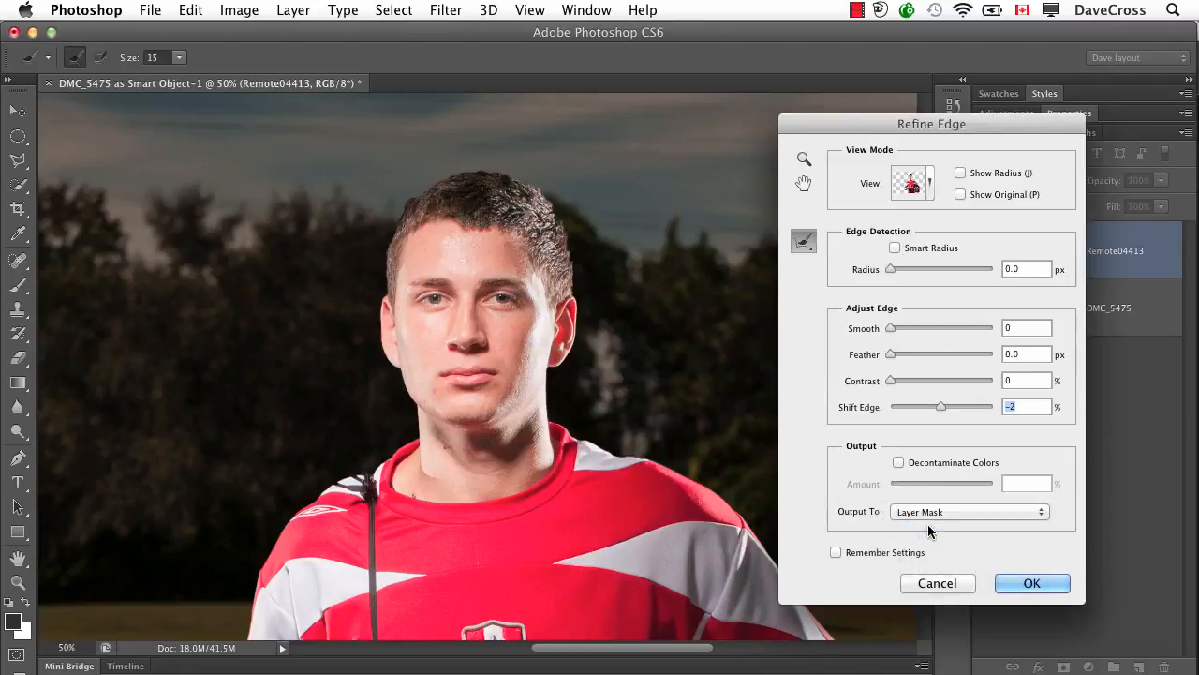
left_click(1031, 584)
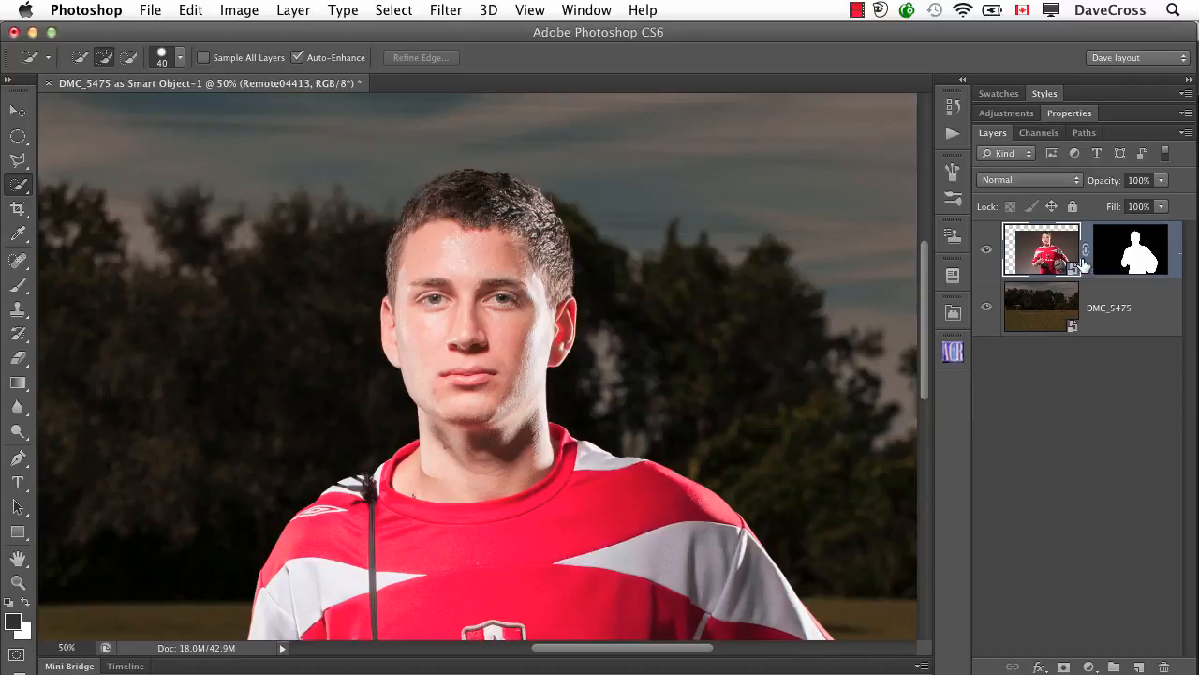
Reset the player Smart Object's raw adjustments to Camera Raw Defaults and apply them
double_click(1050, 248)
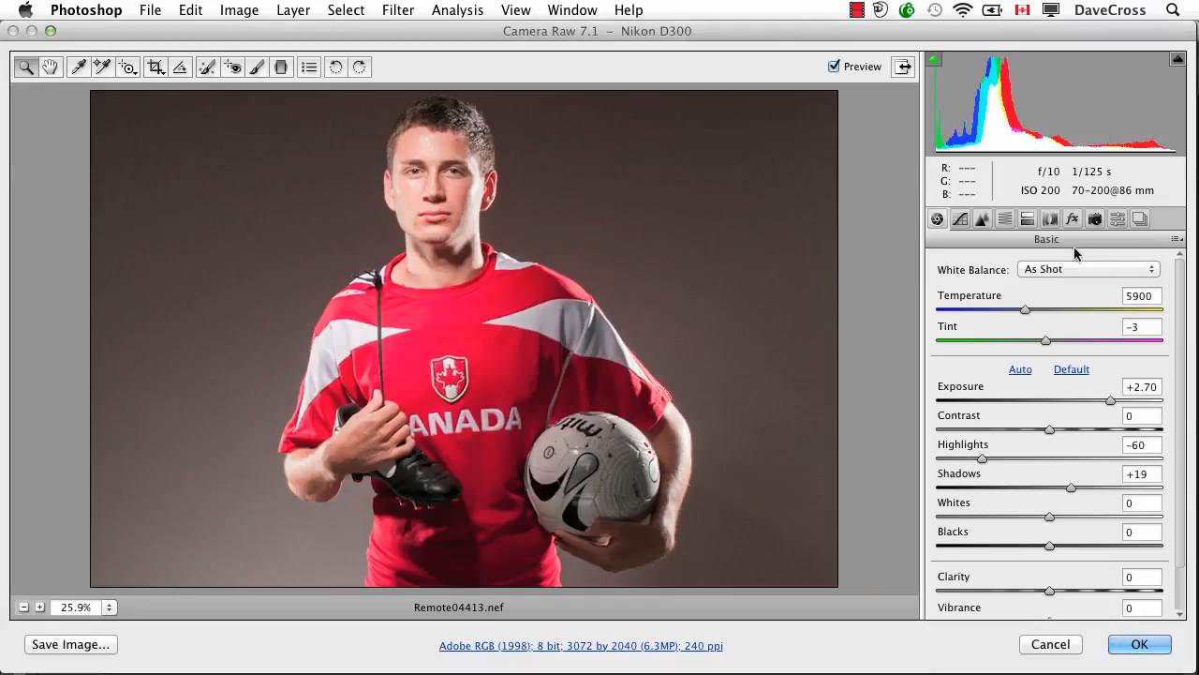
left_click(1176, 240)
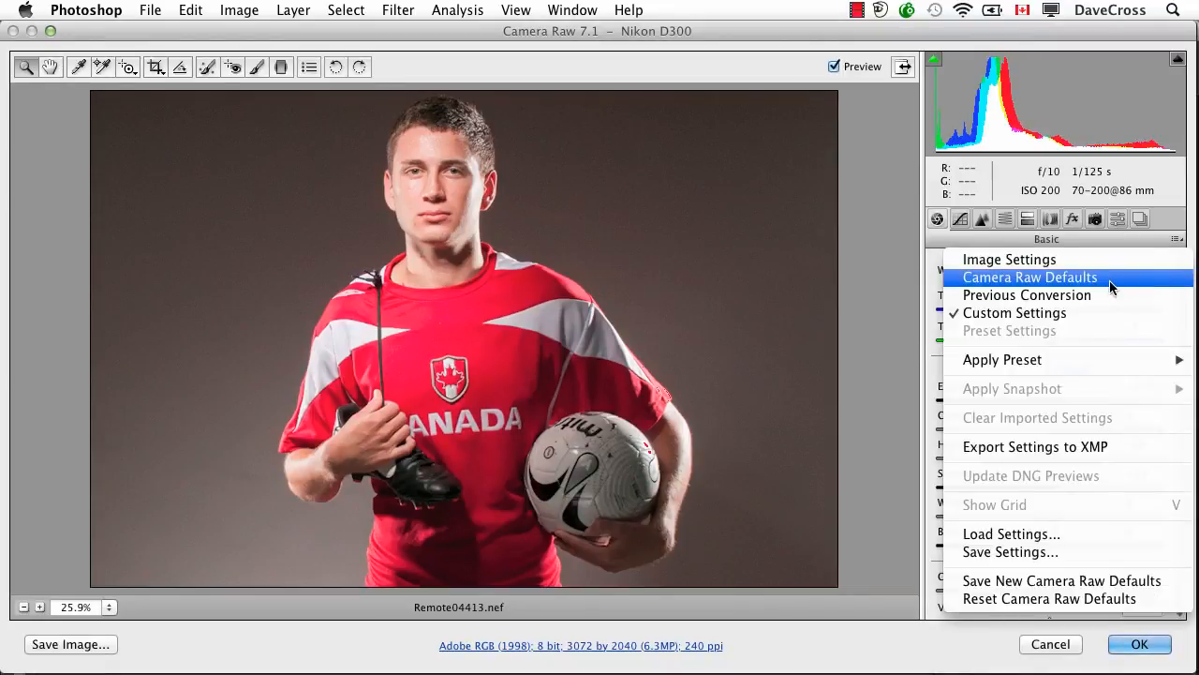
left_click(1031, 277)
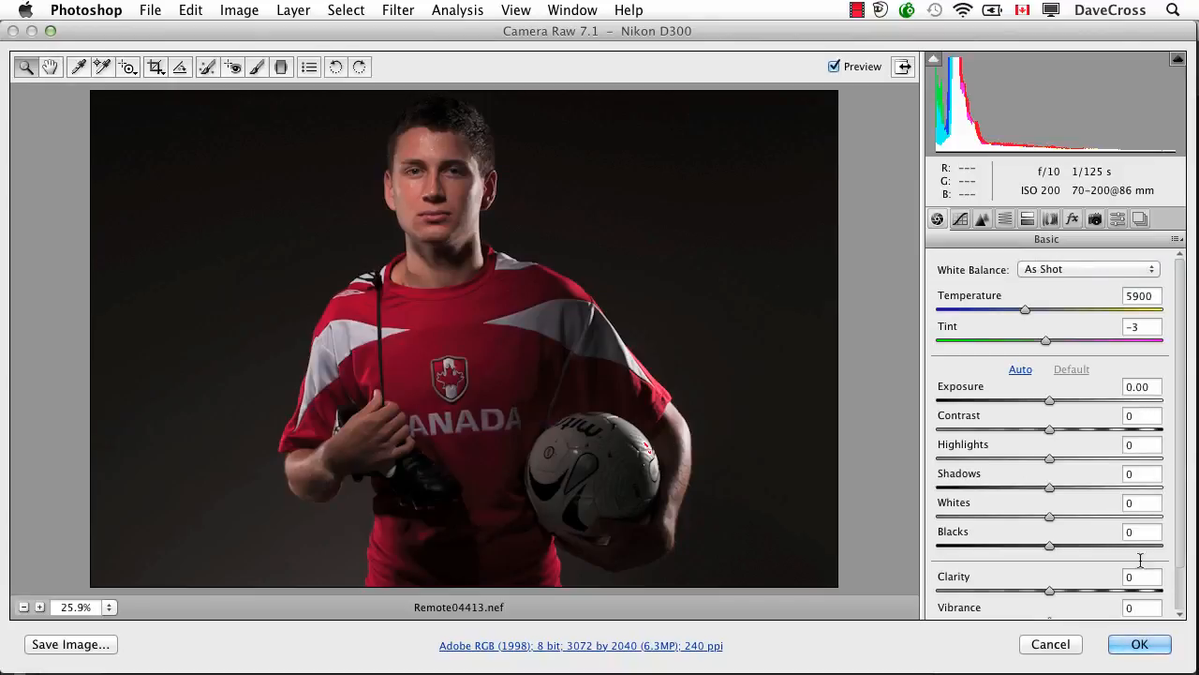
left_click(1133, 645)
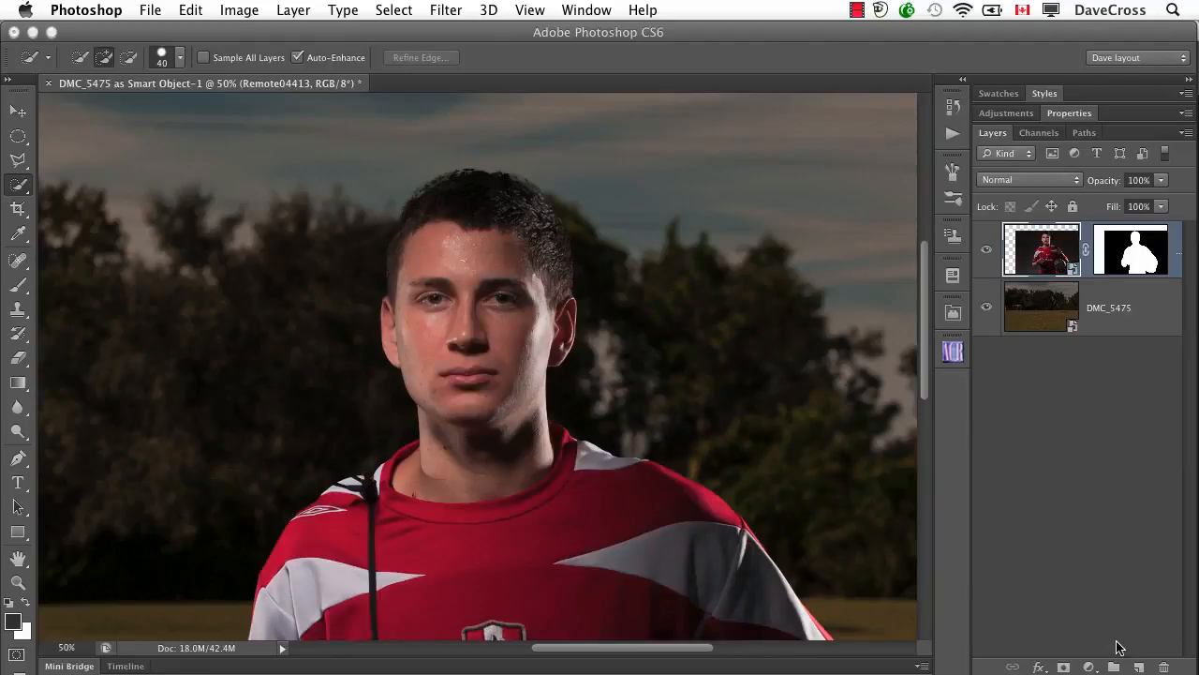
Reopen the player's raw settings and set Exposure to +0.60, Clarity to +32 and Saturation to -3
key("super+0")
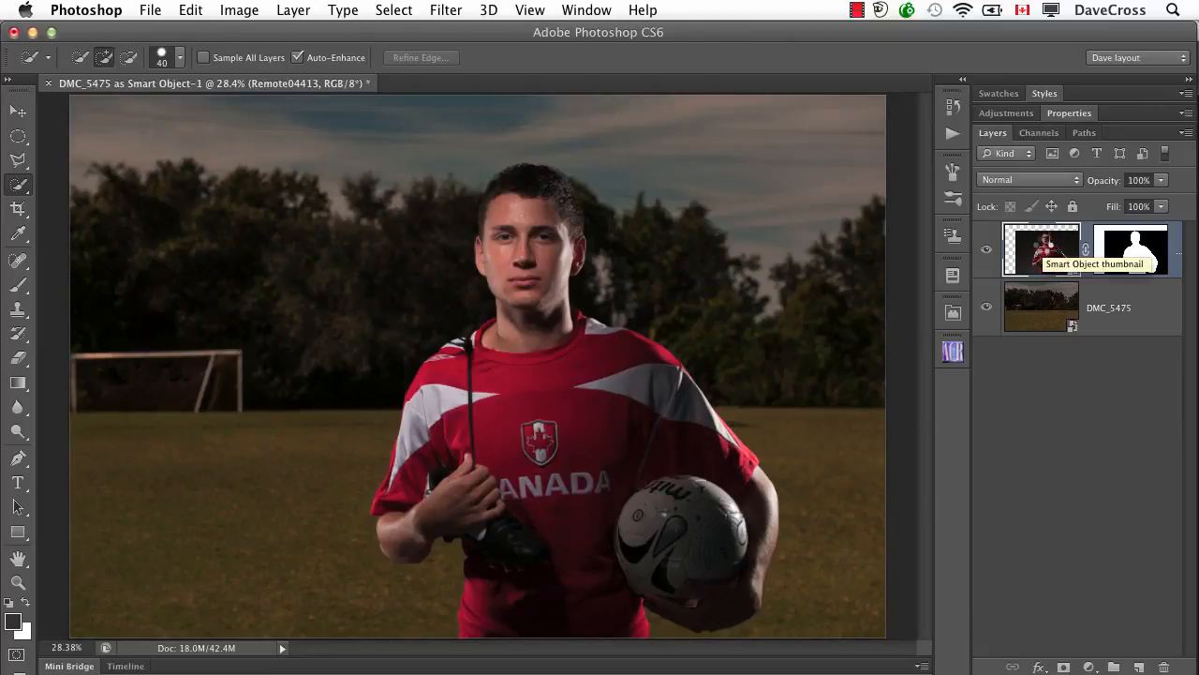
double_click(1043, 251)
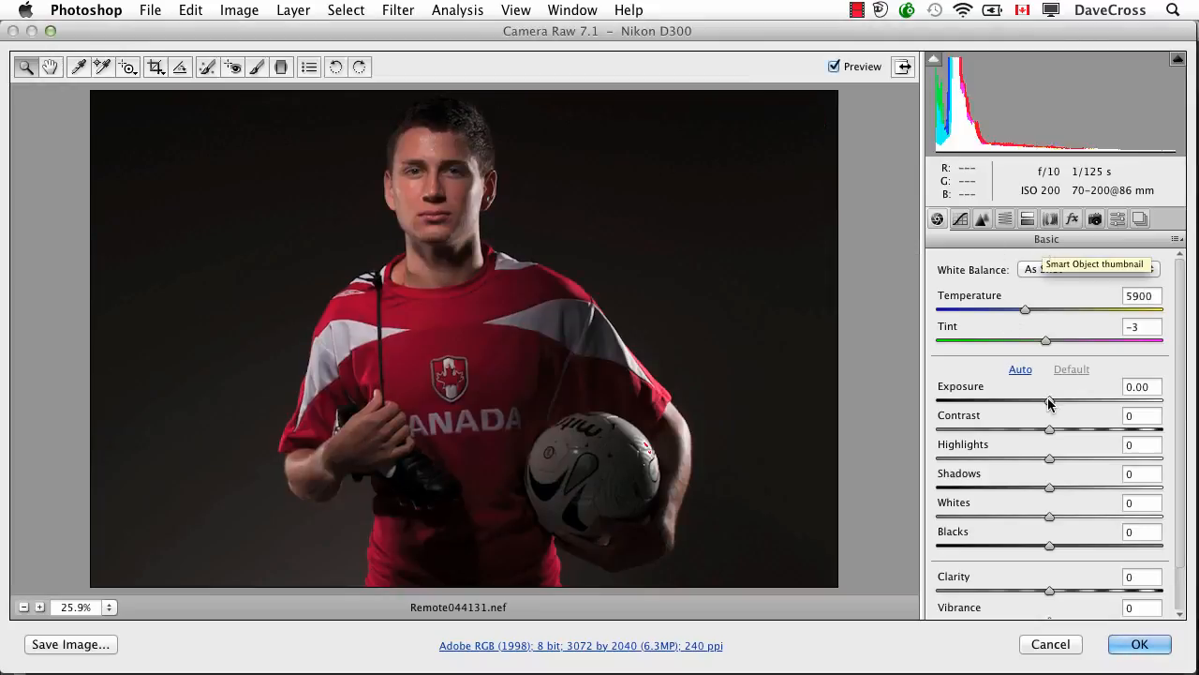
left_click_drag(1049, 401, 1062, 404)
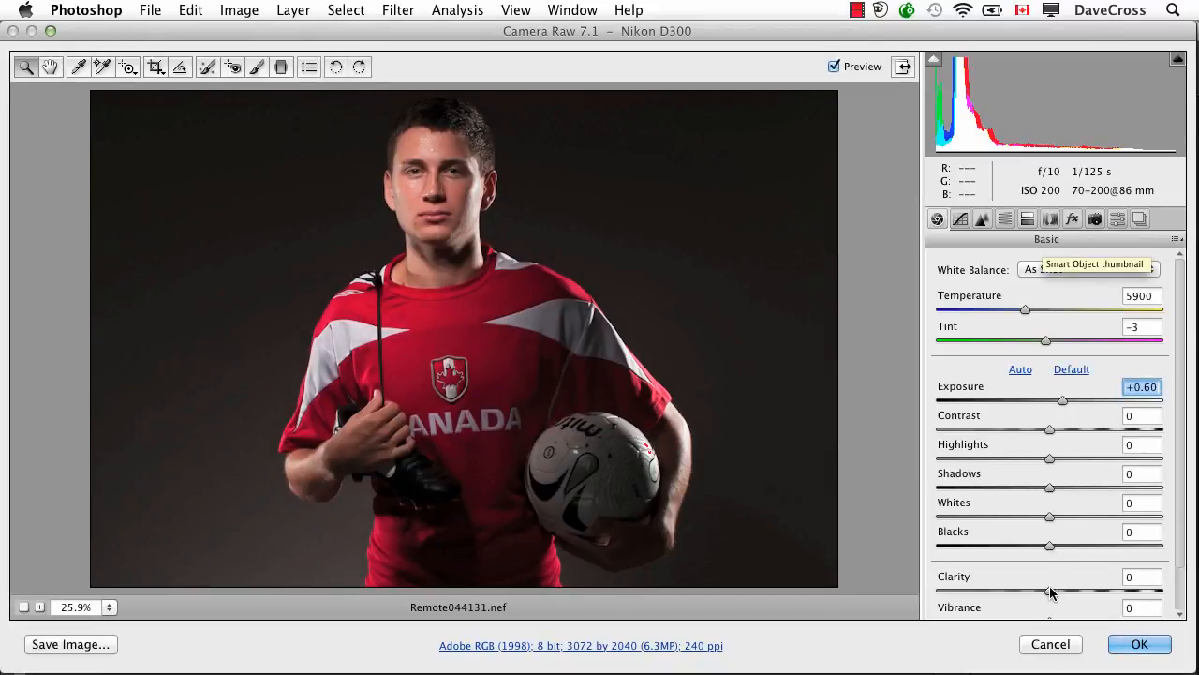
left_click_drag(1050, 591, 1085, 590)
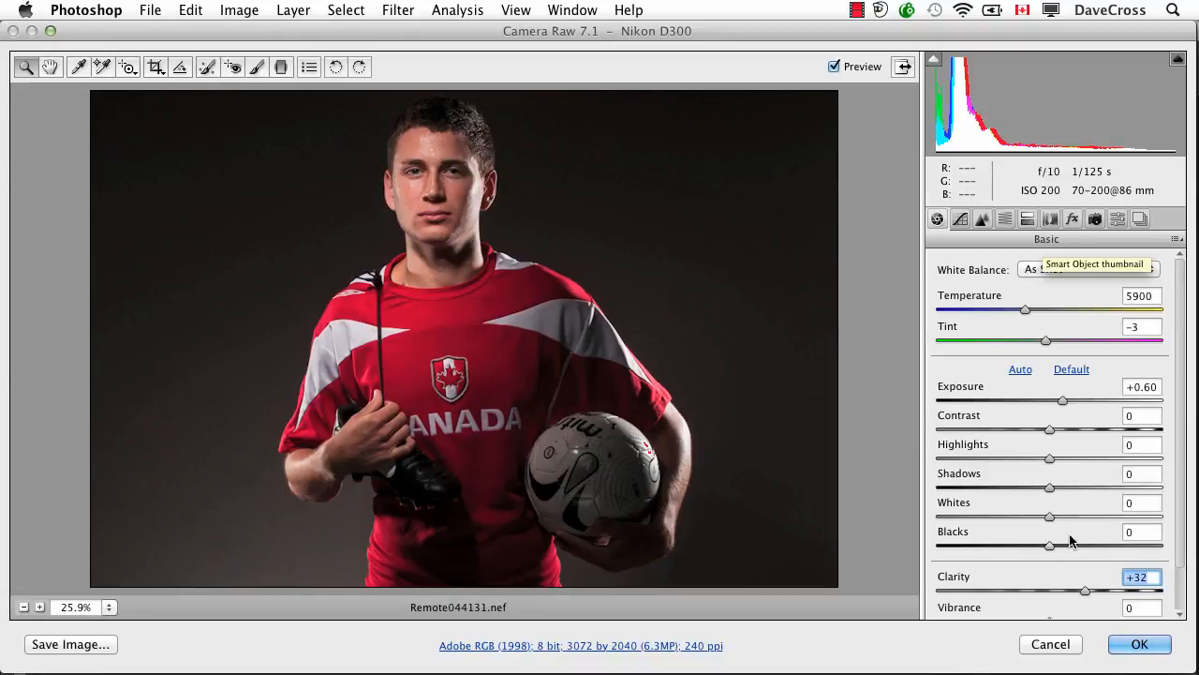
scroll(1079, 539, "down", 2)
left_click_drag(1050, 605, 1047, 607)
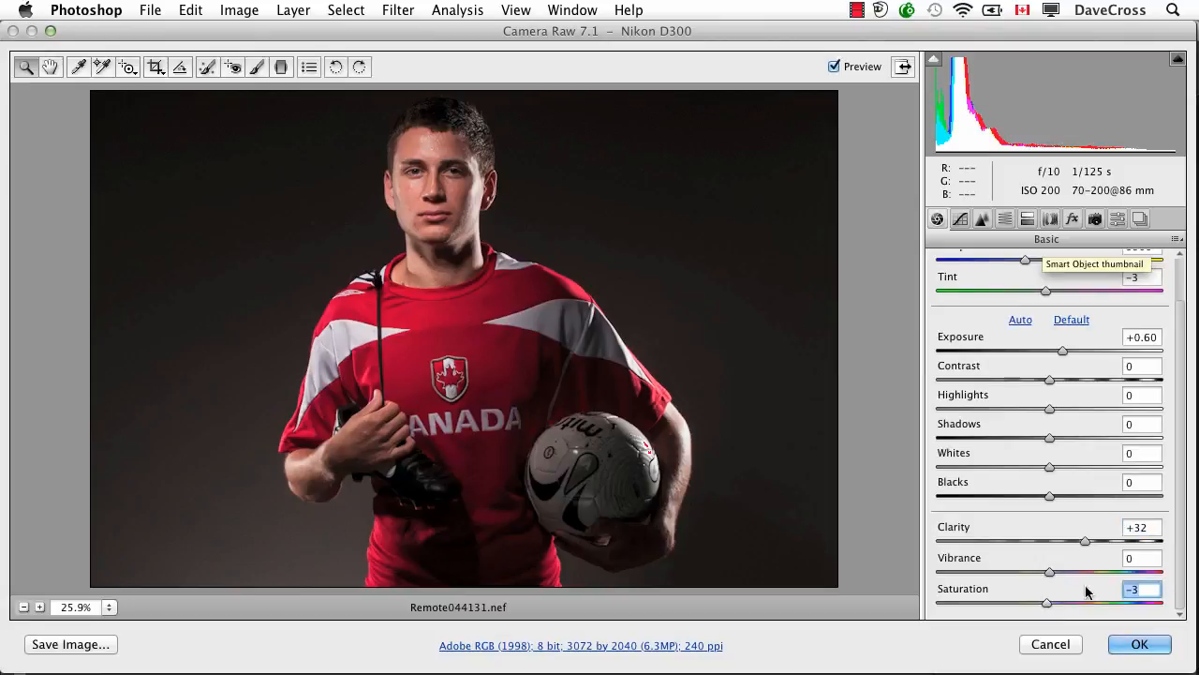
Set the player's Exposure to +0.65, Vibrance to +9 and Contrast to +8, and apply the raw adjustments
left_click_drag(1062, 350, 1064, 354)
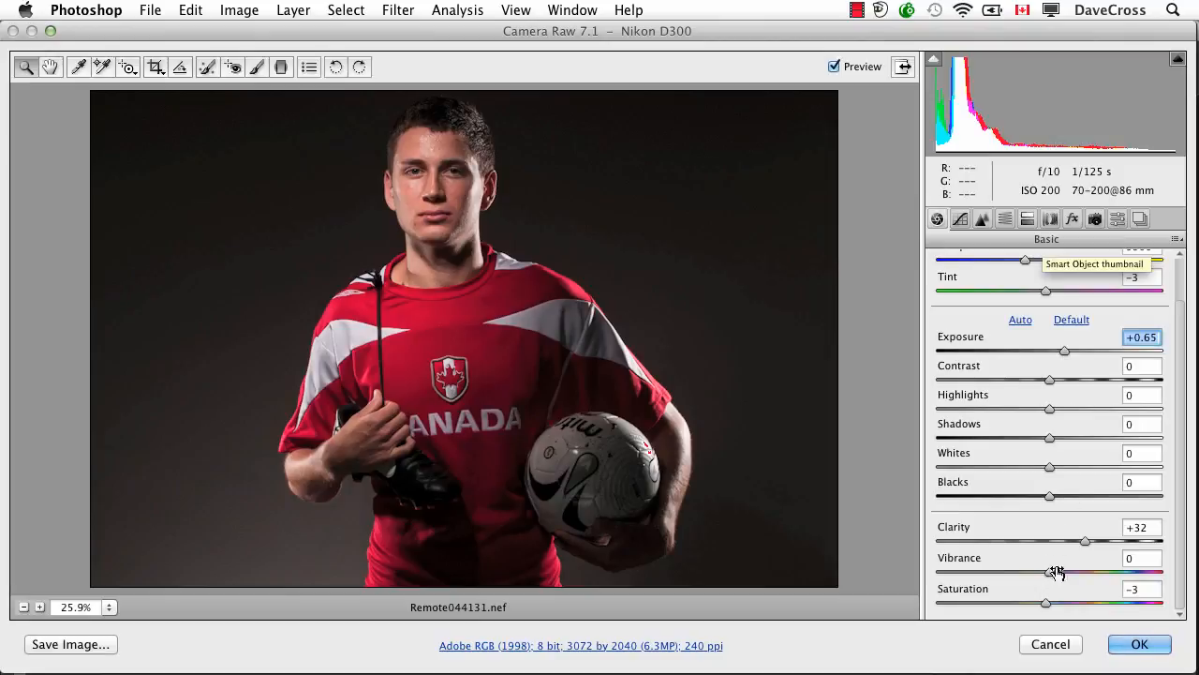
left_click_drag(1050, 578, 1062, 576)
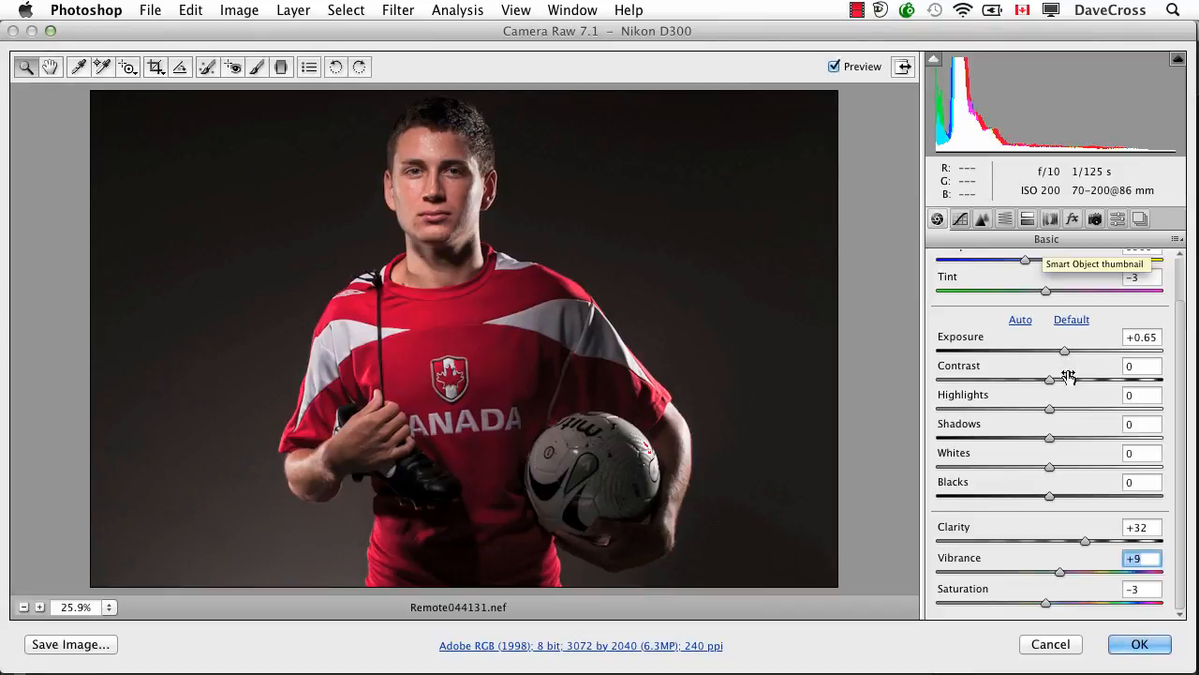
left_click(1054, 379)
left_click_drag(1054, 379, 1064, 383)
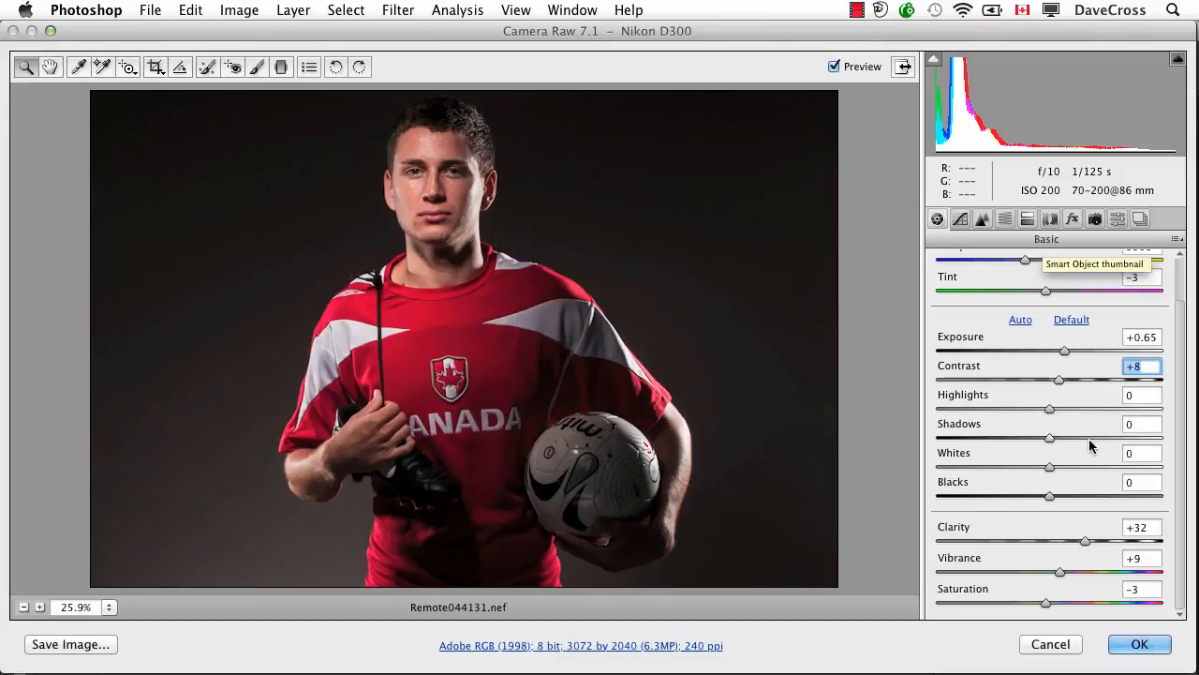
left_click(1140, 644)
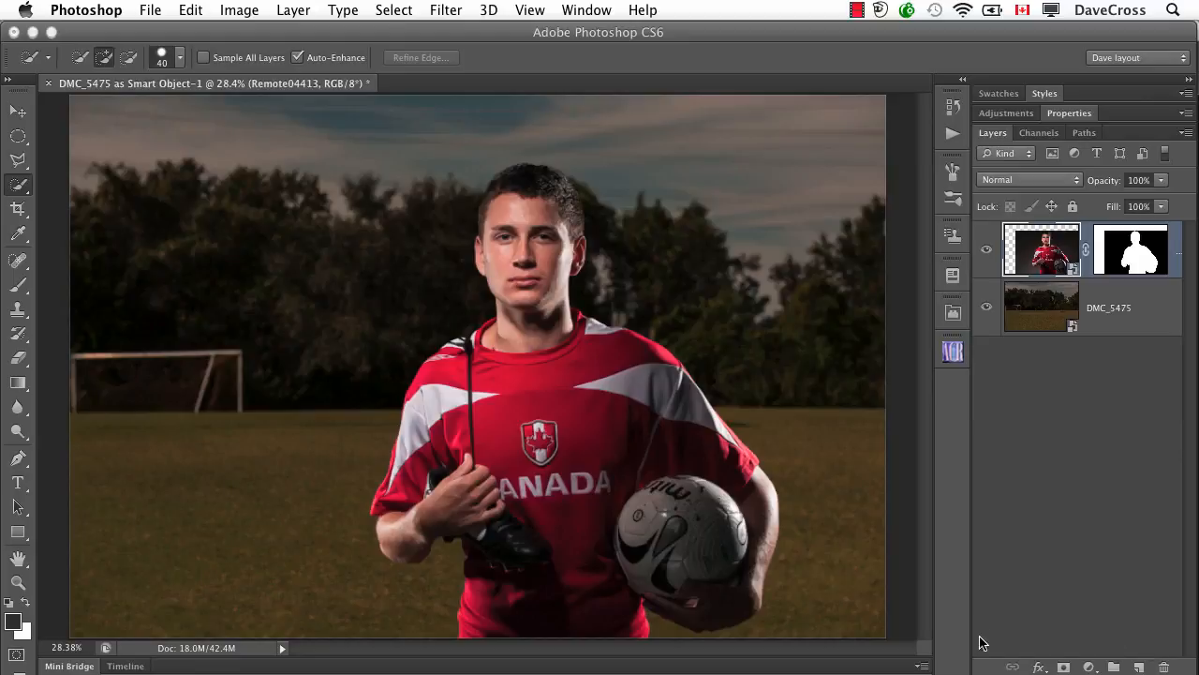
Examine the player's hair edges in the composite and in the layer mask alone, and return to the composite
left_click(513, 177)
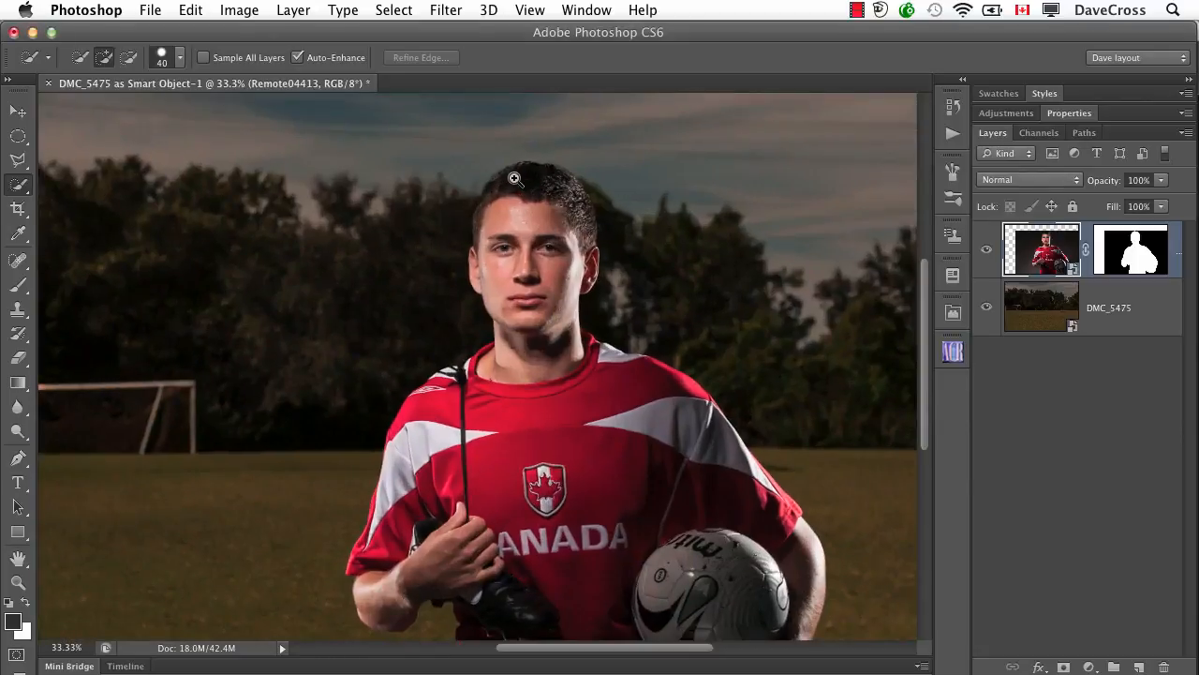
left_click(515, 178)
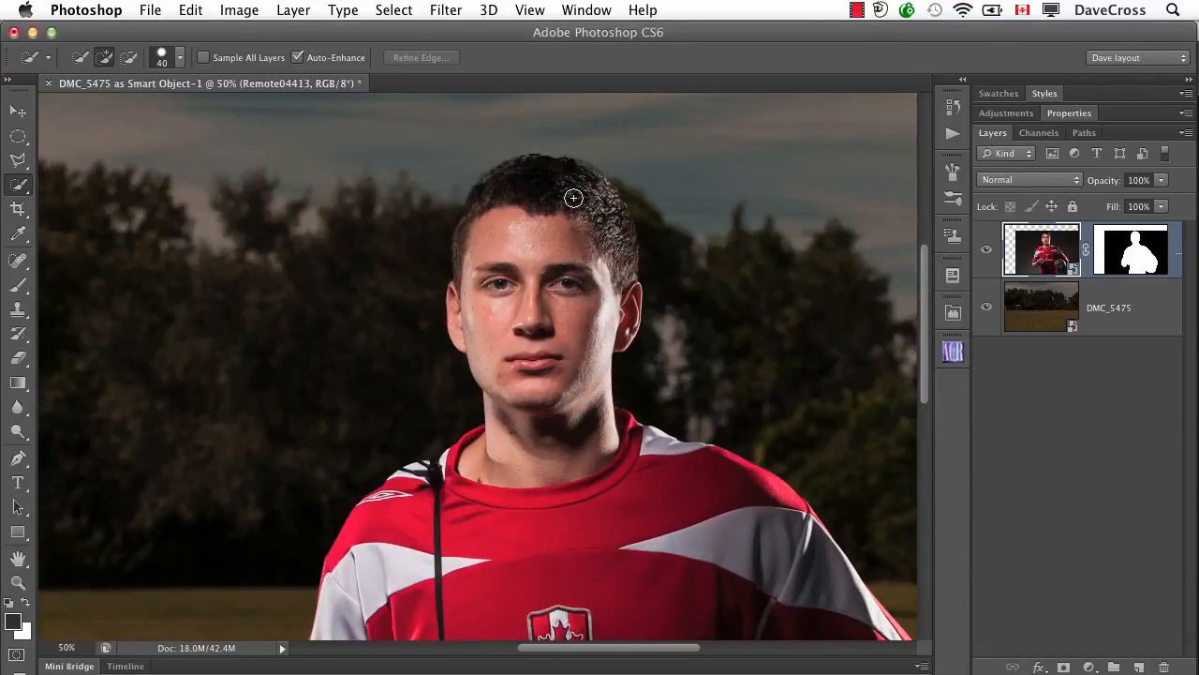
key("super+0")
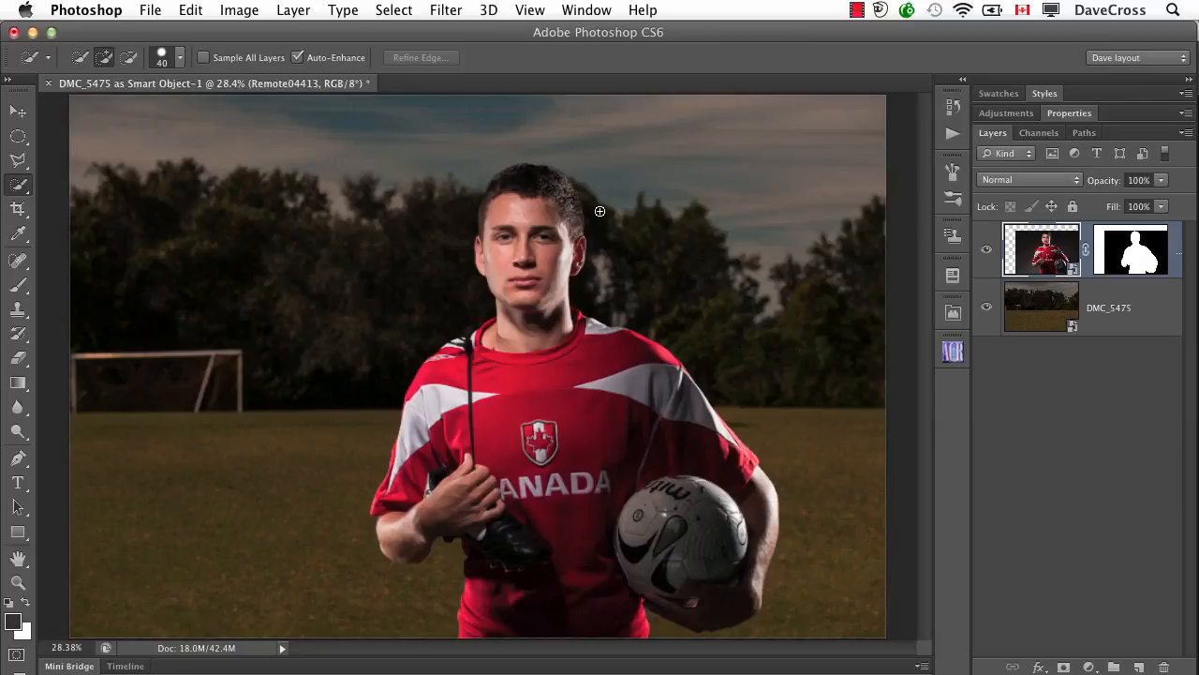
left_click(1142, 260, "alt")
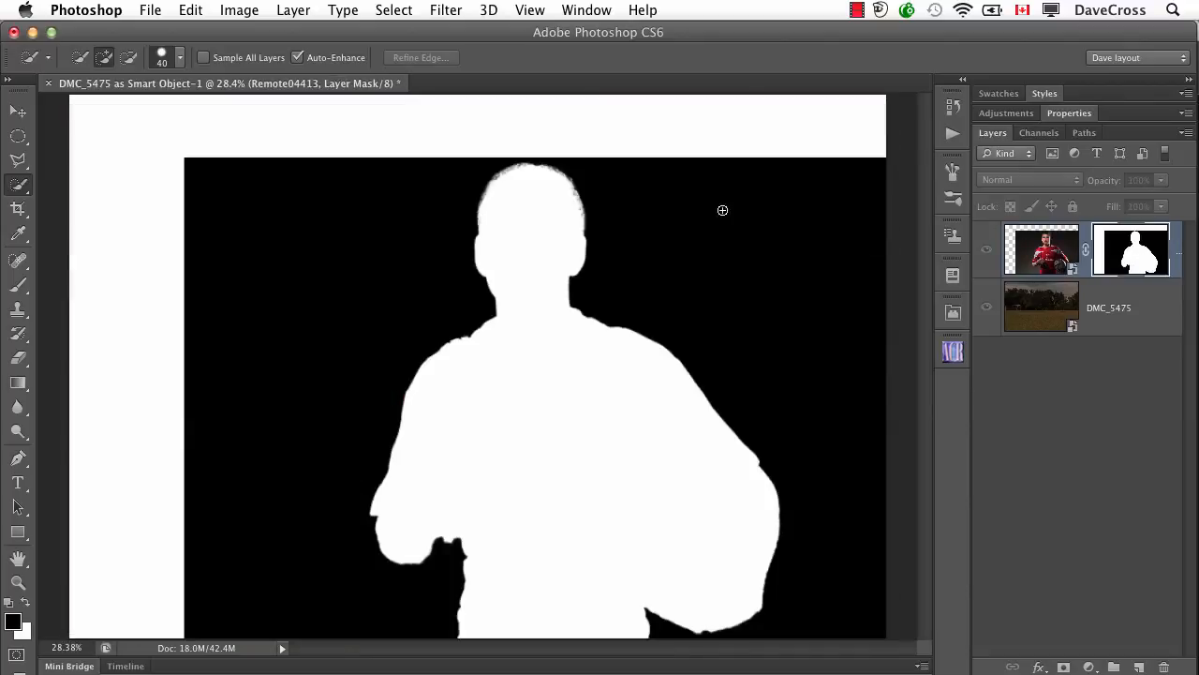
key("super+1")
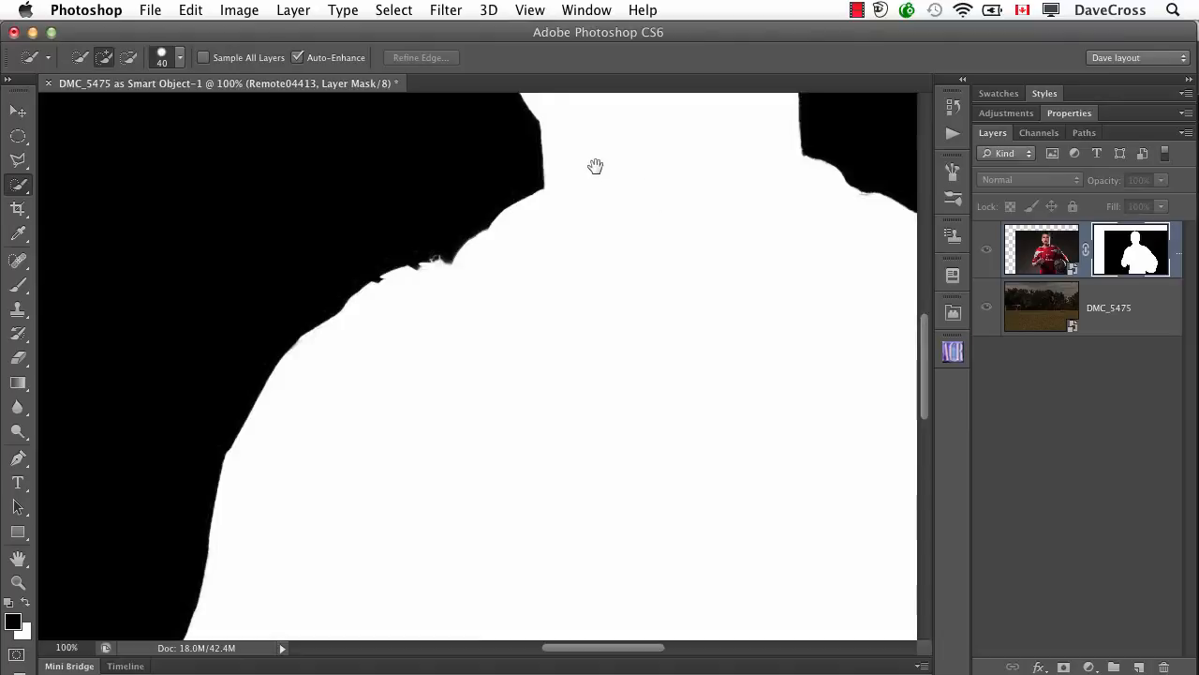
mouse_move(594, 166)
left_mouse_down()
mouse_move(535, 496)
mouse_move(493, 583)
left_mouse_up()
left_click_drag(533, 410, 498, 512)
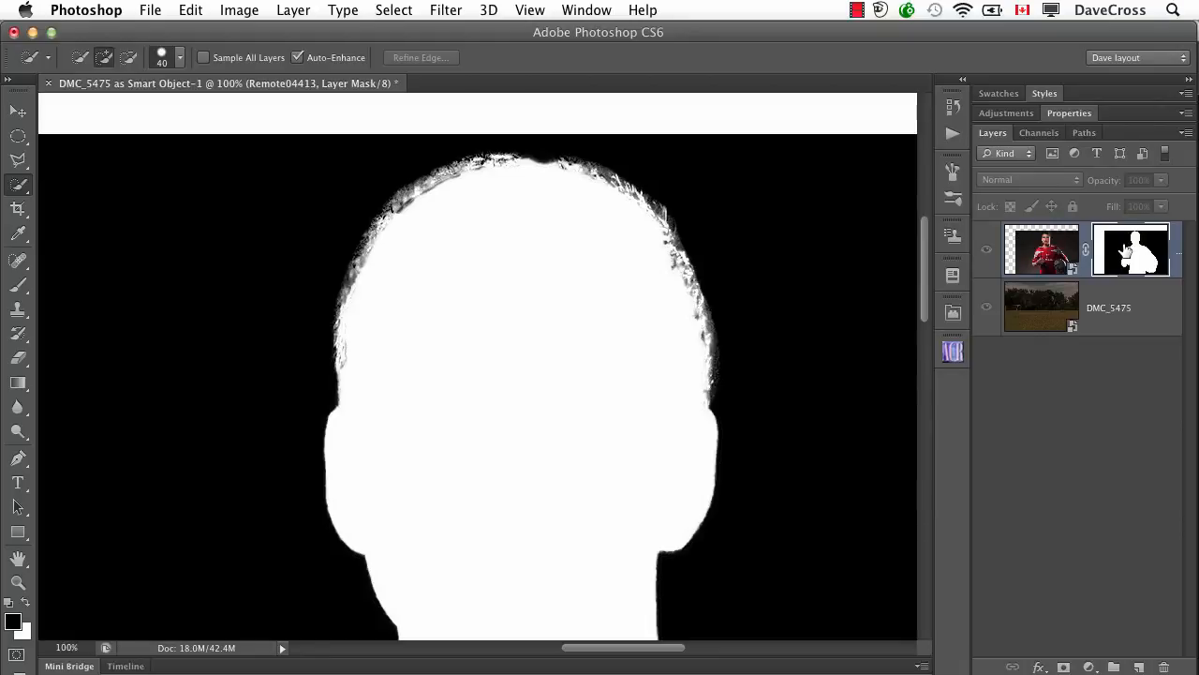
left_click(1125, 251, "alt")
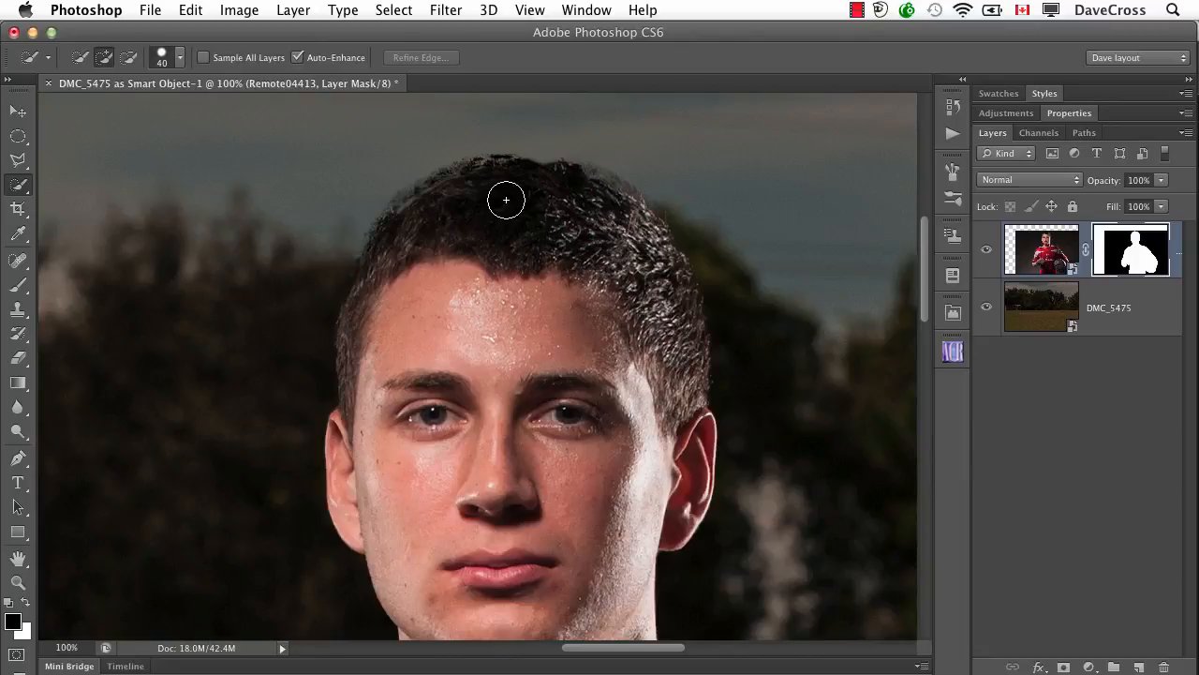
Switch to the Brush tool at 100% opacity for the player's layer mask and reduce its size to 50 px
key("b")
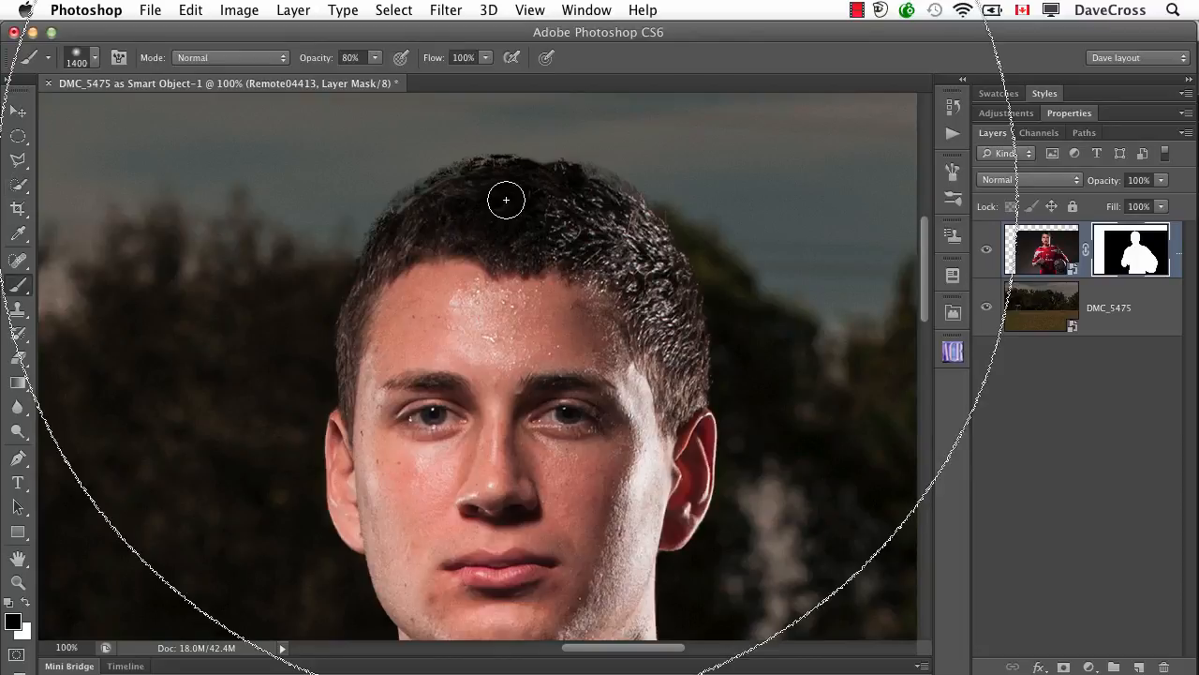
key("0")
key("bracketleft")
key("bracketleft")
key("bracketleft")
key("bracketleft")
key("bracketleft")
key("bracketleft")
key("bracketleft")
key("bracketleft")
key("bracketleft")
key("bracketleft")
key("bracketleft")
key("bracketleft")
key("bracketleft")
key("bracketleft")
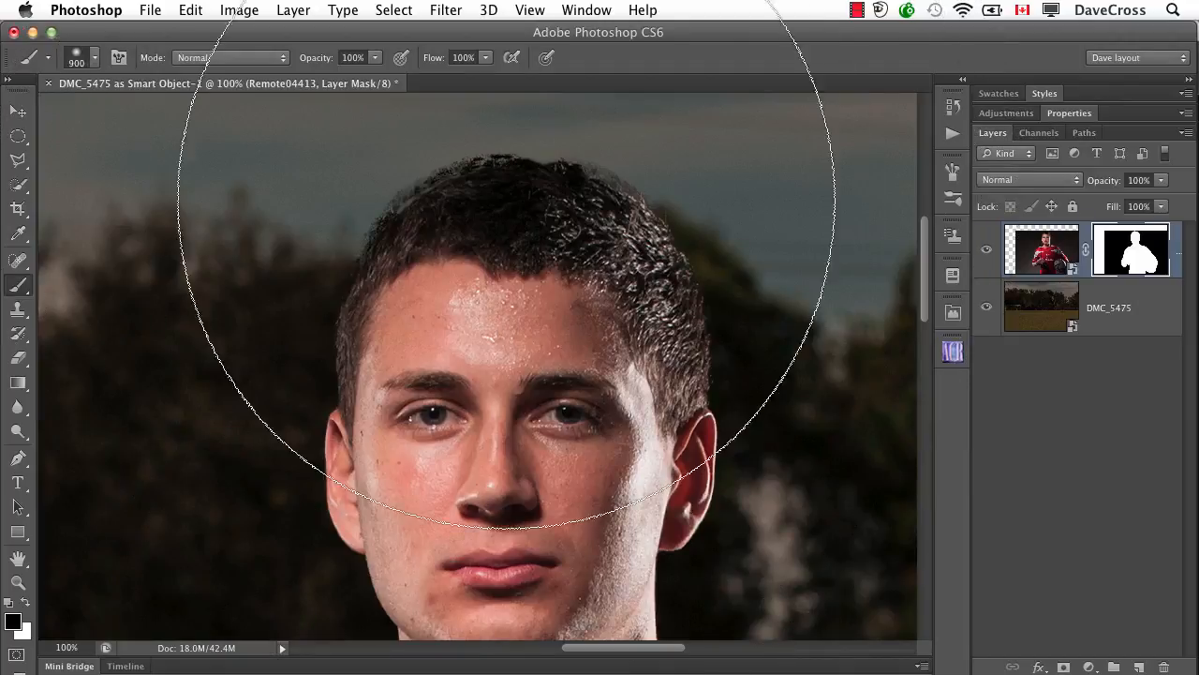
key("bracketleft")
key("bracketleft")
key("bracketleft")
key("bracketleft")
key("bracketleft")
key("bracketleft")
key("bracketleft")
key("bracketleft")
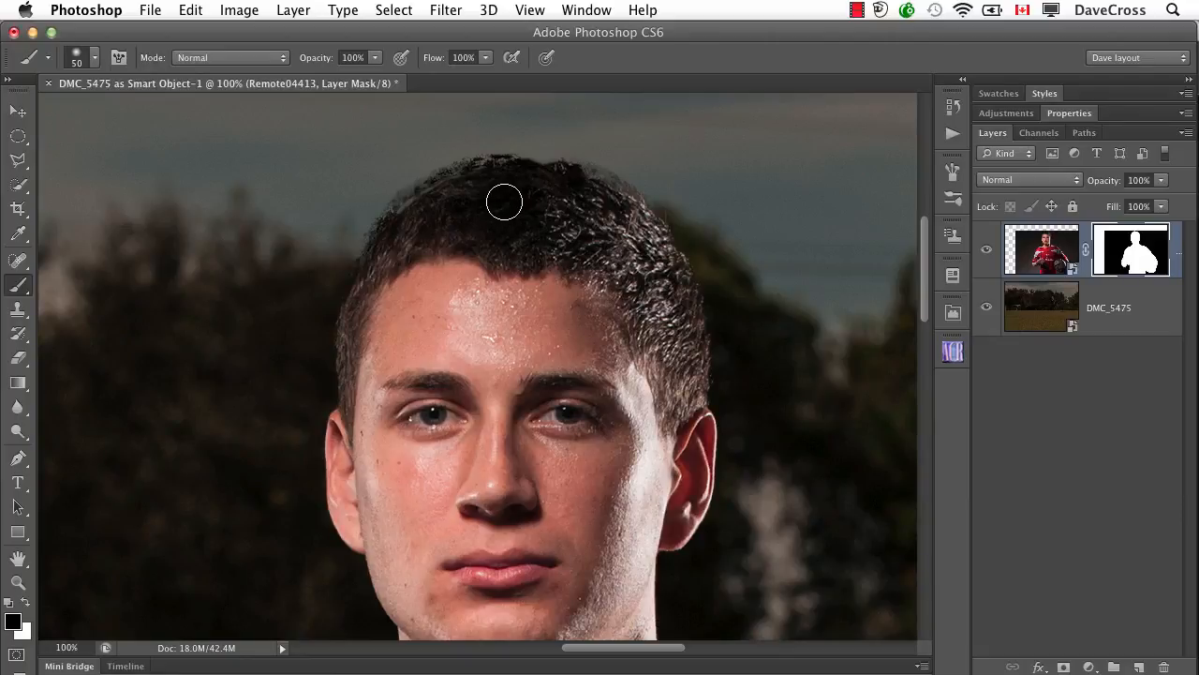
Set the brush to paint with white in Overlay mode at 69% opacity
key("x")
left_click_drag(324, 63, 294, 59)
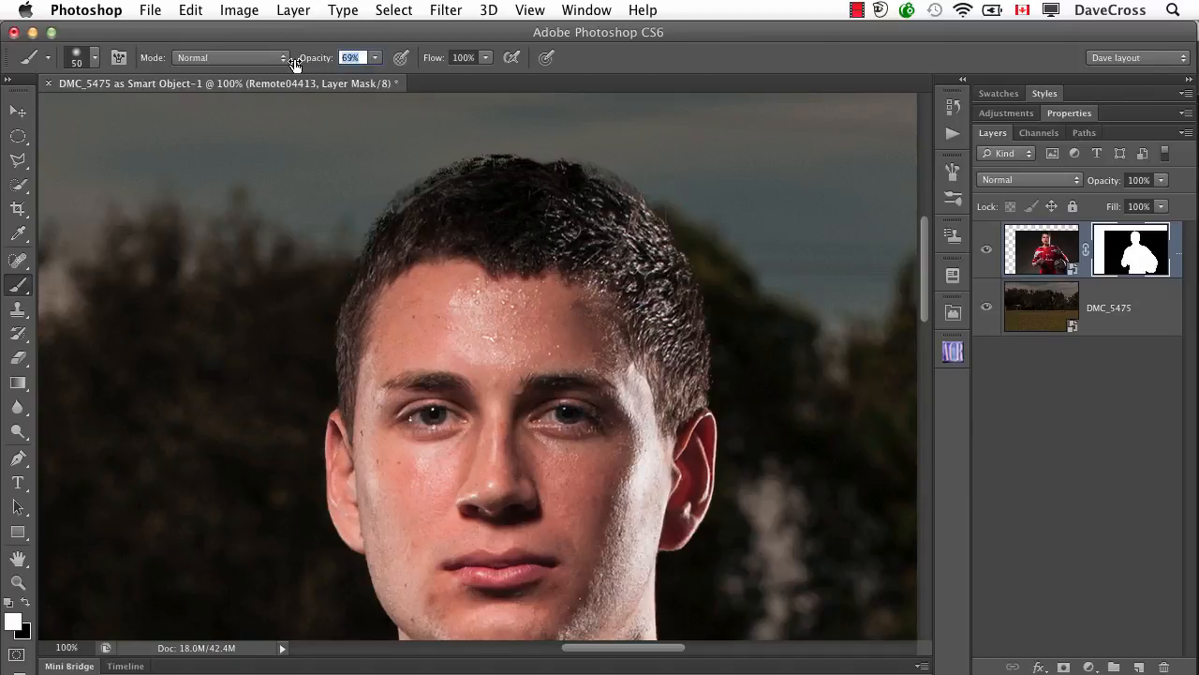
left_click(256, 62)
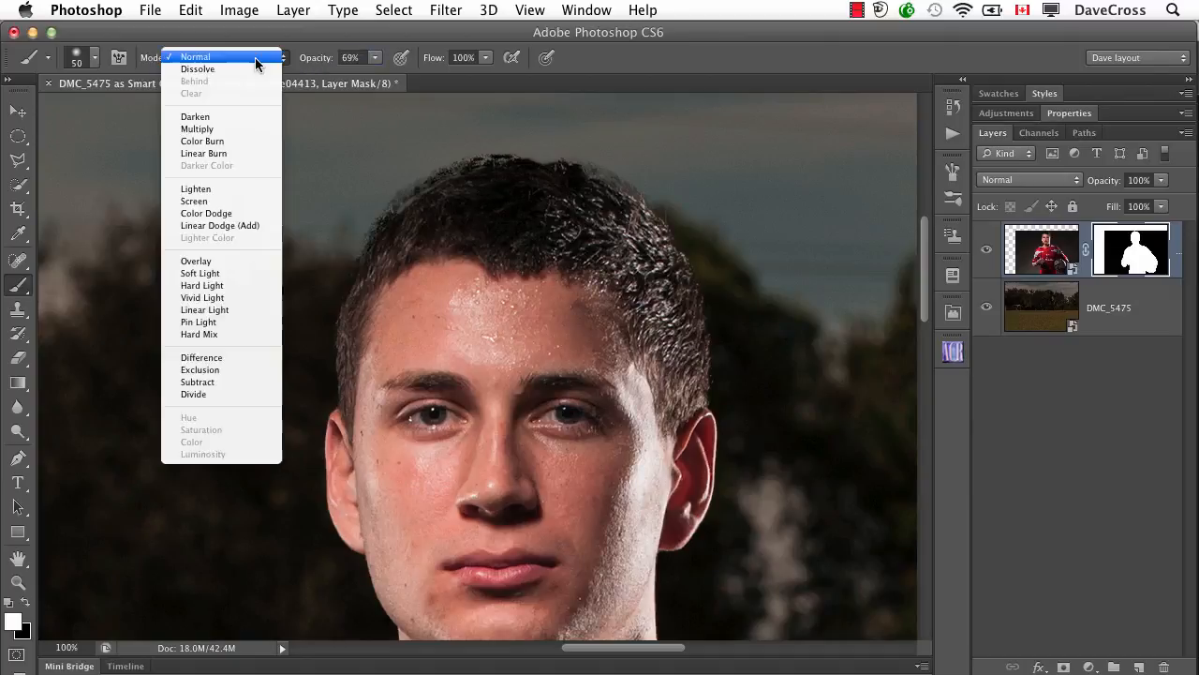
left_click(223, 262)
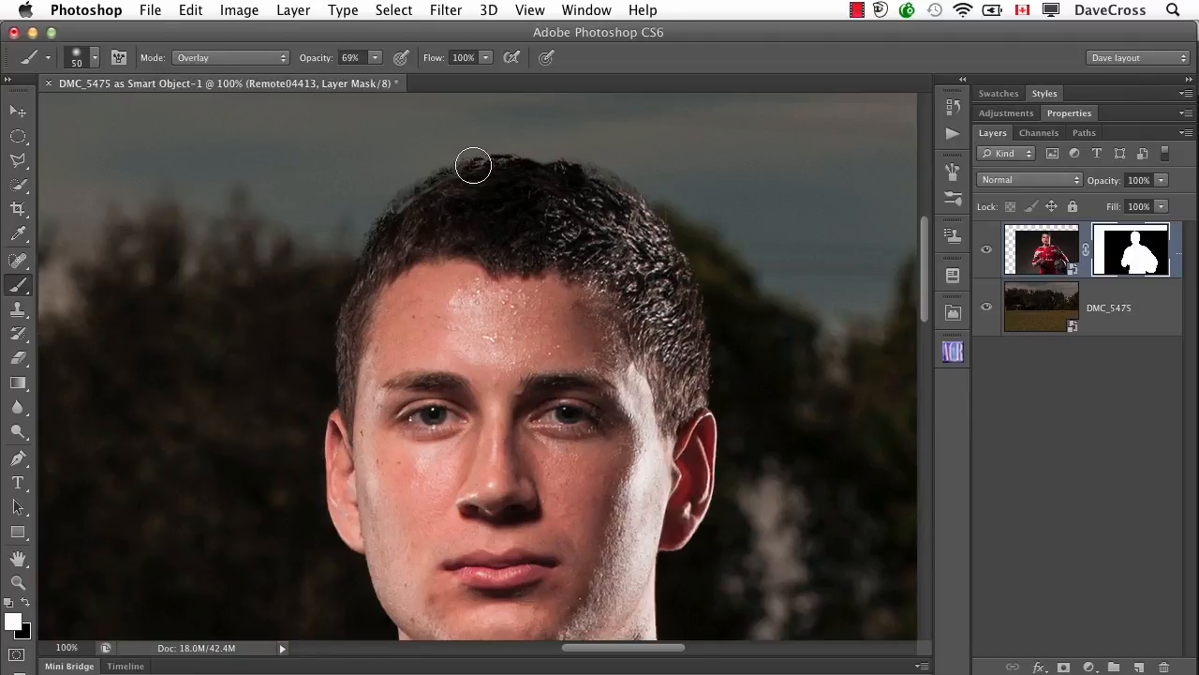
Paint the player's mask white along the hair edges with the Overlay brush, reducing it to 40 px and checking the mask alone
left_click_drag(473, 166, 498, 196)
key("bracketleft")
mouse_move(451, 189)
left_mouse_down()
mouse_move(395, 225)
mouse_move(445, 193)
mouse_move(568, 189)
mouse_move(646, 218)
mouse_move(636, 225)
mouse_move(665, 281)
mouse_move(551, 197)
mouse_move(487, 184)
mouse_move(528, 181)
mouse_move(521, 170)
mouse_move(462, 169)
mouse_move(407, 197)
mouse_move(566, 187)
mouse_move(632, 213)
mouse_move(585, 173)
mouse_move(658, 228)
mouse_move(599, 193)
mouse_move(675, 277)
mouse_move(657, 246)
mouse_move(547, 194)
mouse_move(468, 217)
mouse_move(402, 217)
mouse_move(363, 272)
mouse_move(397, 225)
mouse_move(516, 189)
mouse_move(484, 173)
mouse_move(589, 185)
mouse_move(660, 229)
mouse_move(577, 167)
mouse_move(634, 194)
mouse_move(685, 243)
mouse_move(659, 223)
mouse_move(701, 390)
mouse_move(683, 281)
mouse_move(570, 163)
mouse_move(535, 177)
mouse_move(421, 175)
mouse_move(437, 179)
mouse_move(352, 245)
mouse_move(331, 381)
mouse_move(398, 233)
left_mouse_up()
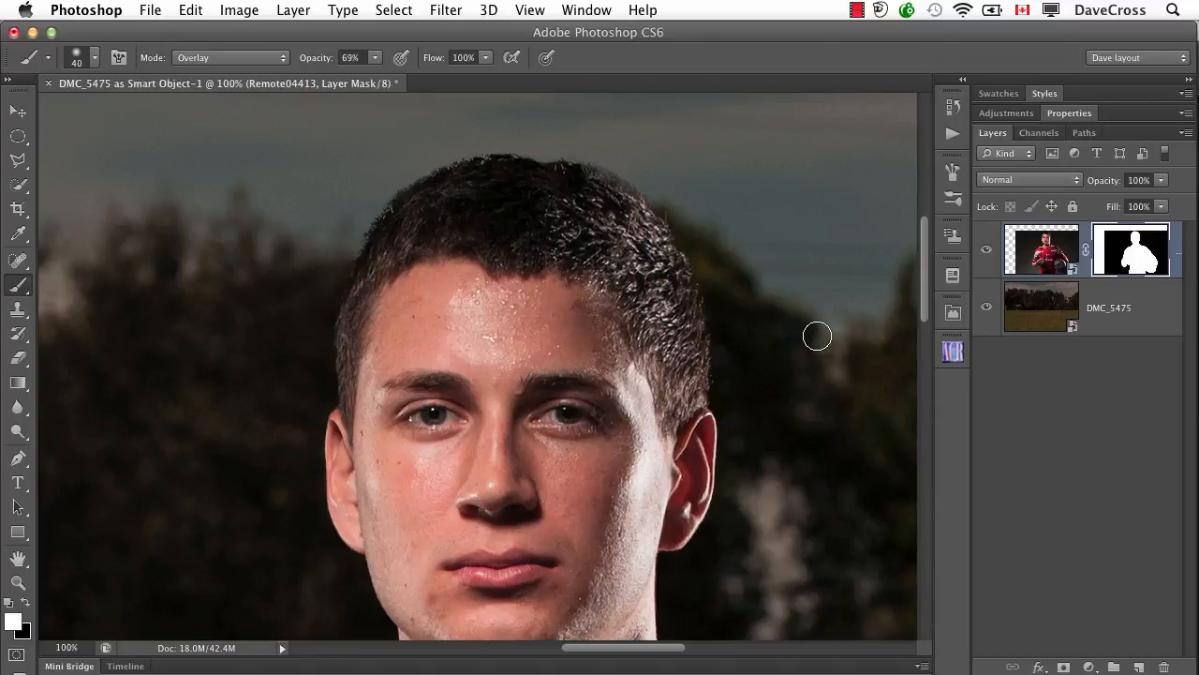
left_click(1134, 260, "alt")
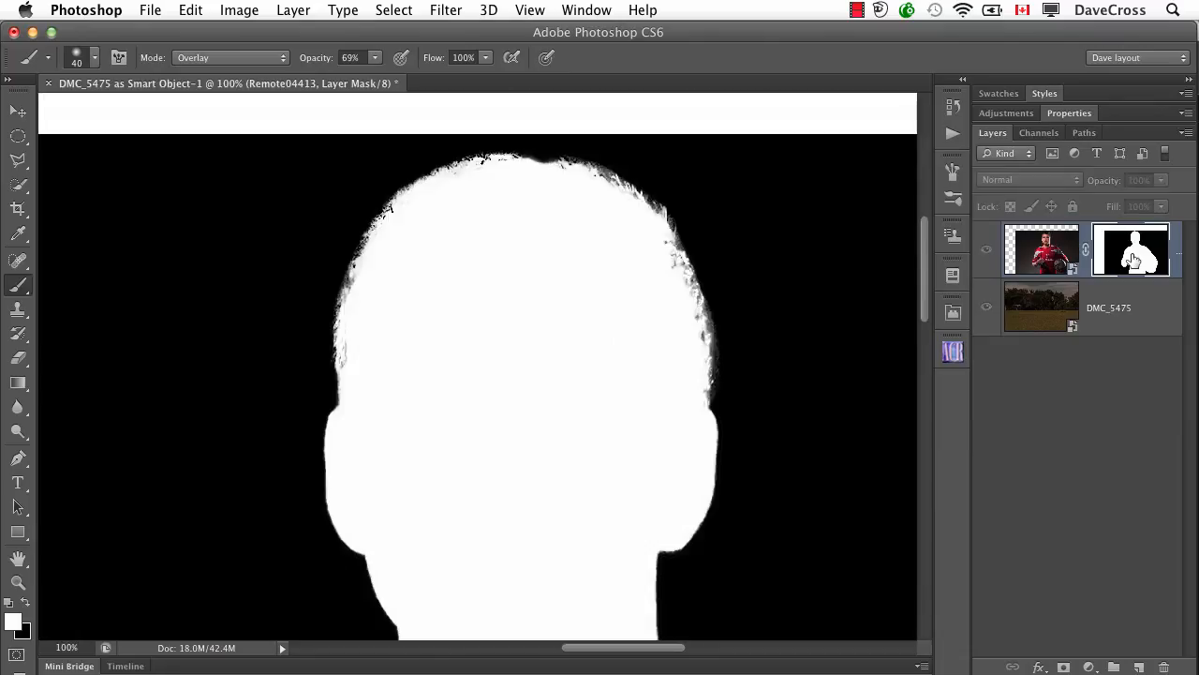
left_click(1134, 260, "alt")
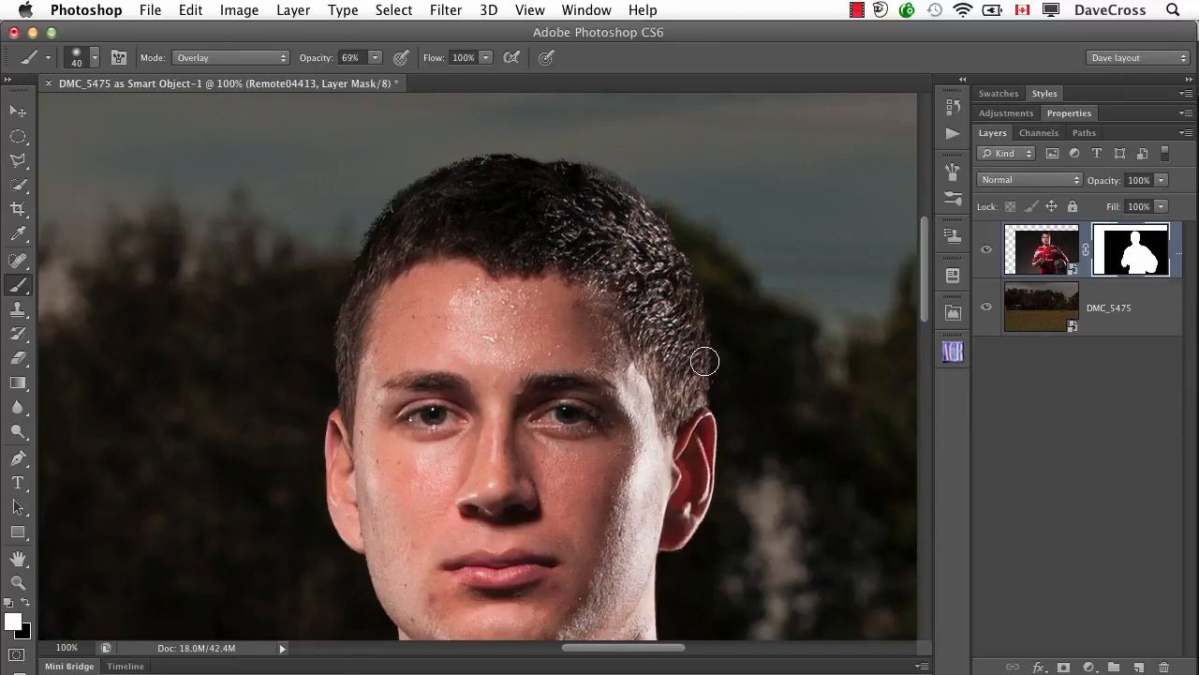
mouse_move(706, 358)
left_mouse_down()
mouse_move(665, 226)
mouse_move(680, 259)
mouse_move(636, 190)
mouse_move(650, 214)
mouse_move(603, 179)
mouse_move(626, 206)
mouse_move(516, 164)
mouse_move(454, 169)
mouse_move(502, 162)
mouse_move(428, 181)
mouse_move(367, 220)
mouse_move(327, 371)
mouse_move(349, 267)
mouse_move(421, 185)
mouse_move(486, 156)
left_mouse_up()
Paint the mask black along the top hair edge with a 15 px Hard Round brush in Normal mode at 100% opacity
right_click(566, 141)
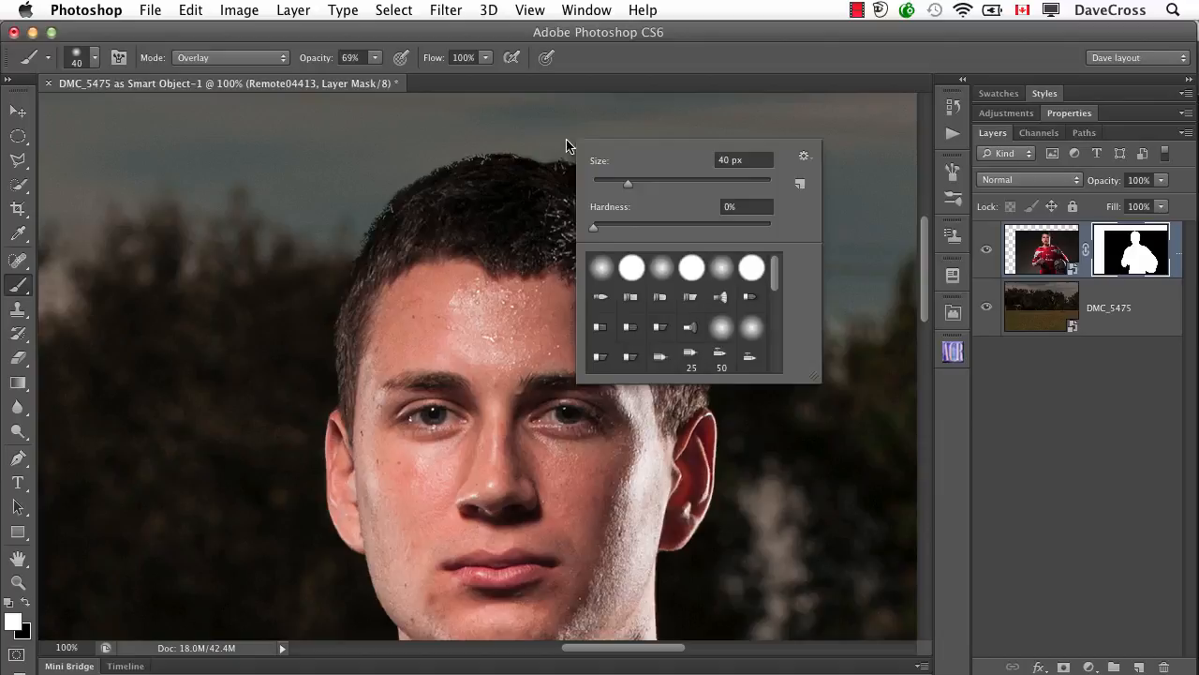
left_click(632, 269)
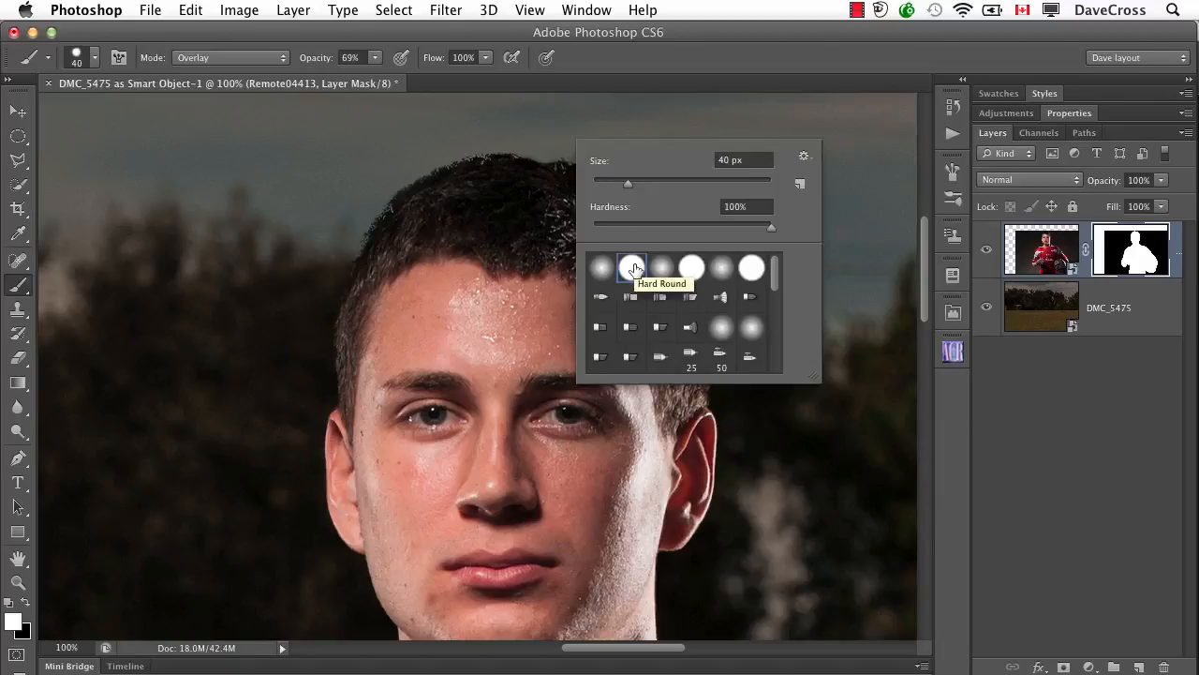
key("Return")
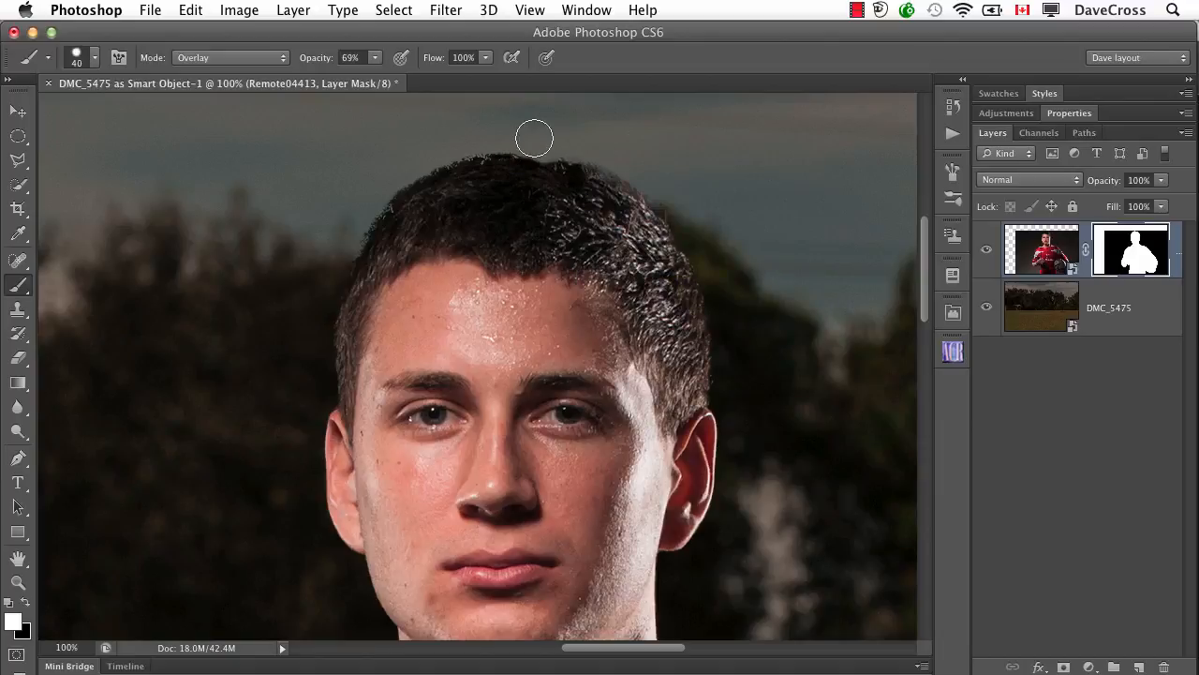
key("alt")
key("bracketleft")
key("bracketleft")
key("bracketleft")
key("bracketleft")
key("bracketleft")
key("x")
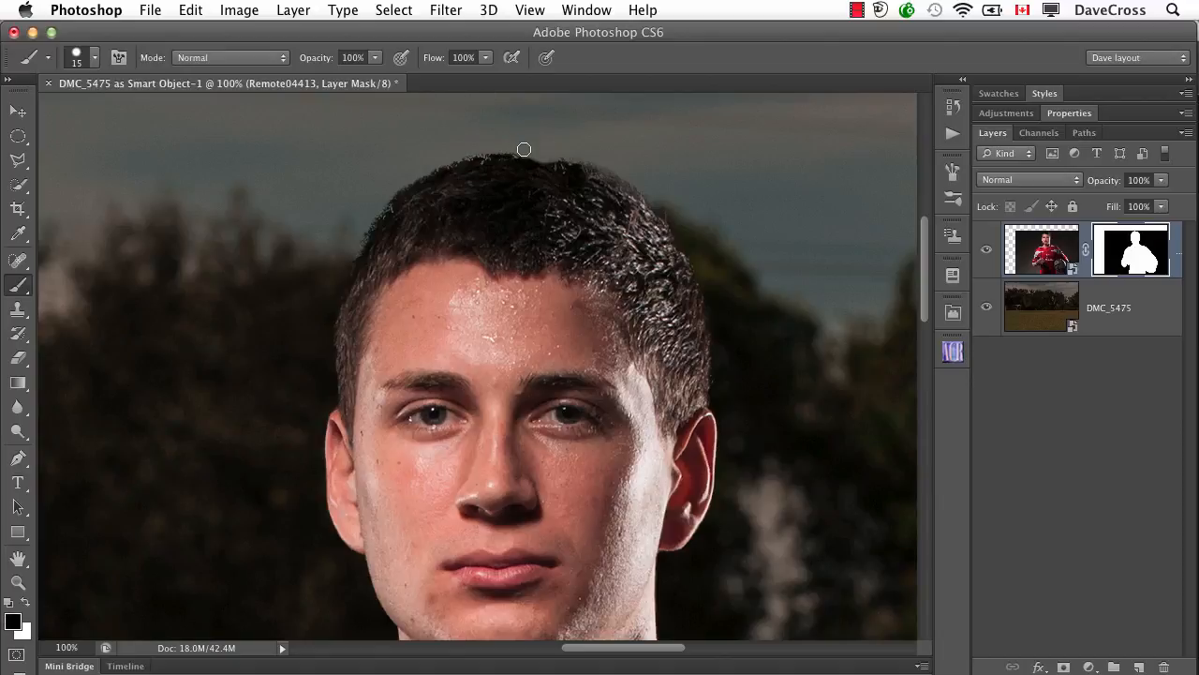
mouse_move(497, 150)
left_mouse_down()
mouse_move(411, 183)
mouse_move(363, 227)
left_mouse_up()
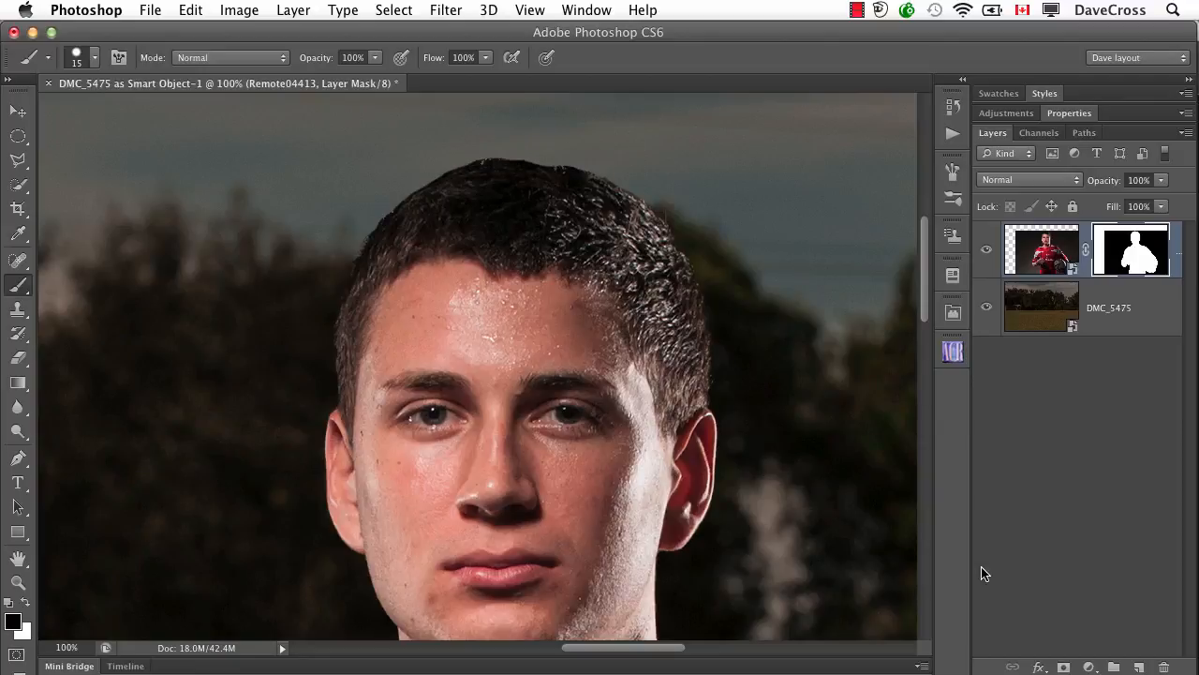
Add a new layer above the player and try a 2 px hard brush with a short stroke in the sky
left_click(1138, 666)
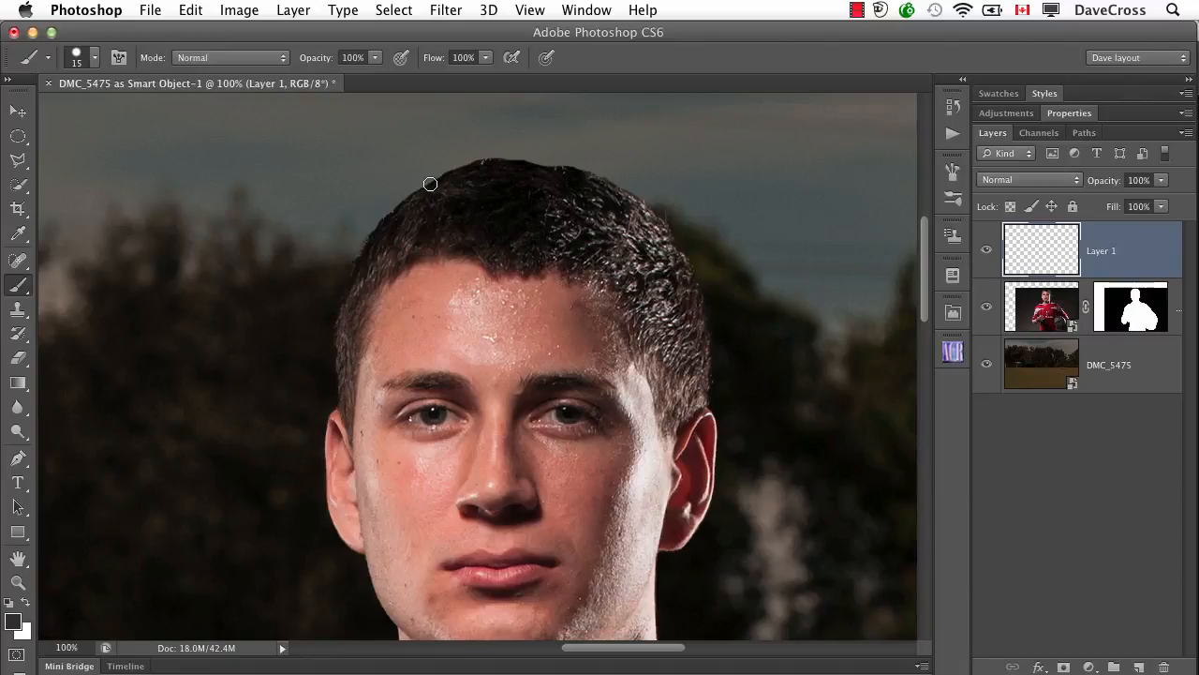
left_click(94, 57)
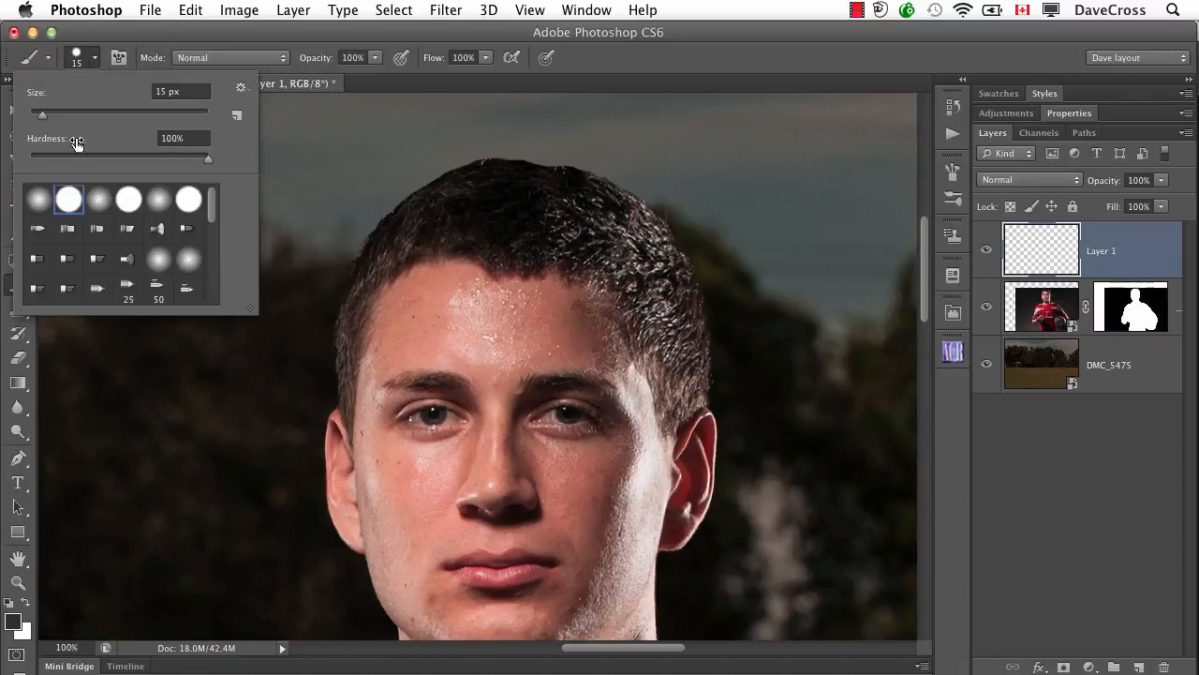
left_click_drag(42, 115, 32, 115)
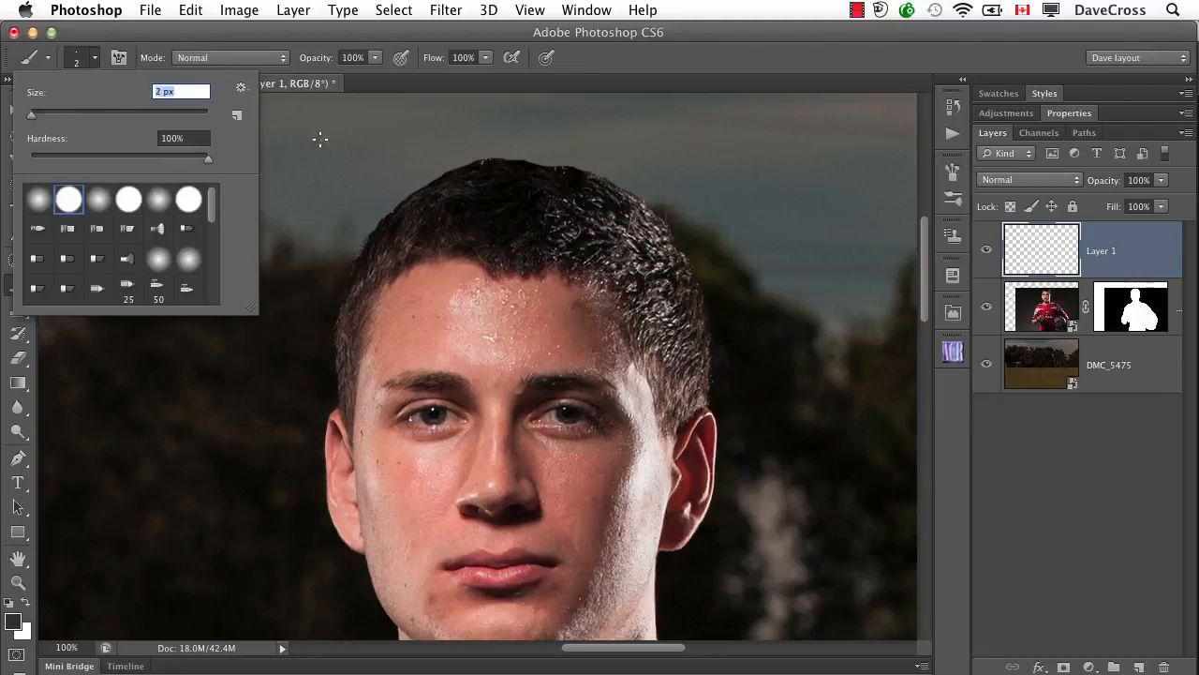
left_click(375, 126)
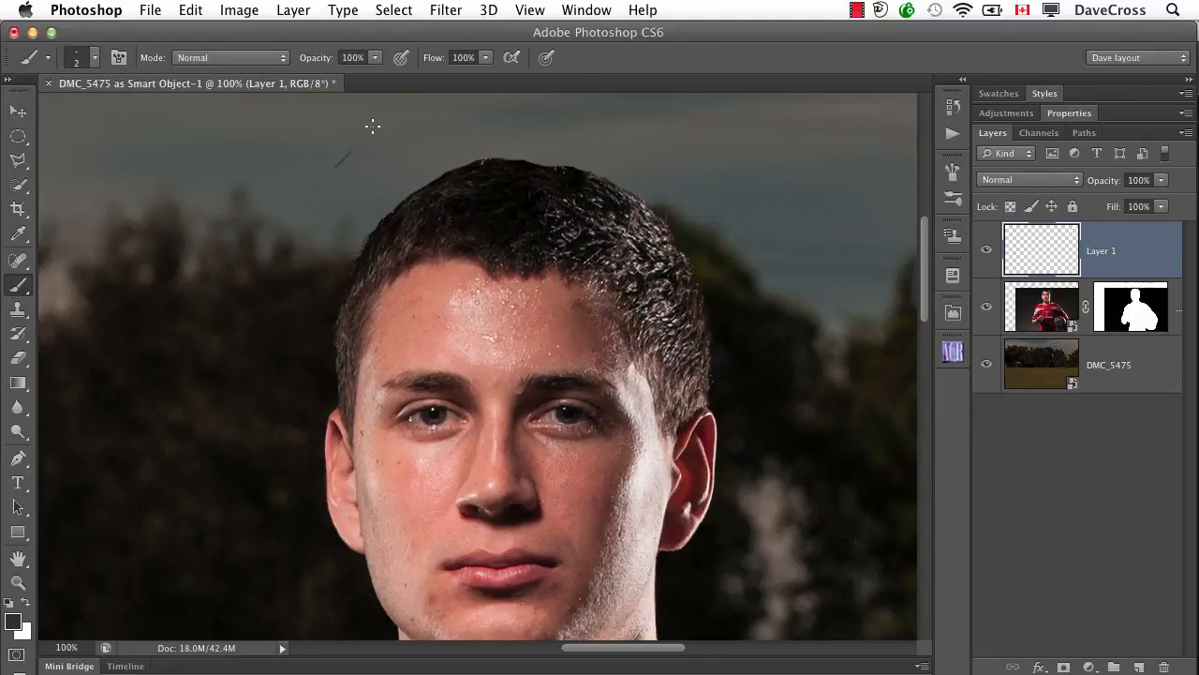
Enable Shape Dynamics for the brush with the size control's Fade set to 40, undoing the test stroke made along the way
left_click(953, 173)
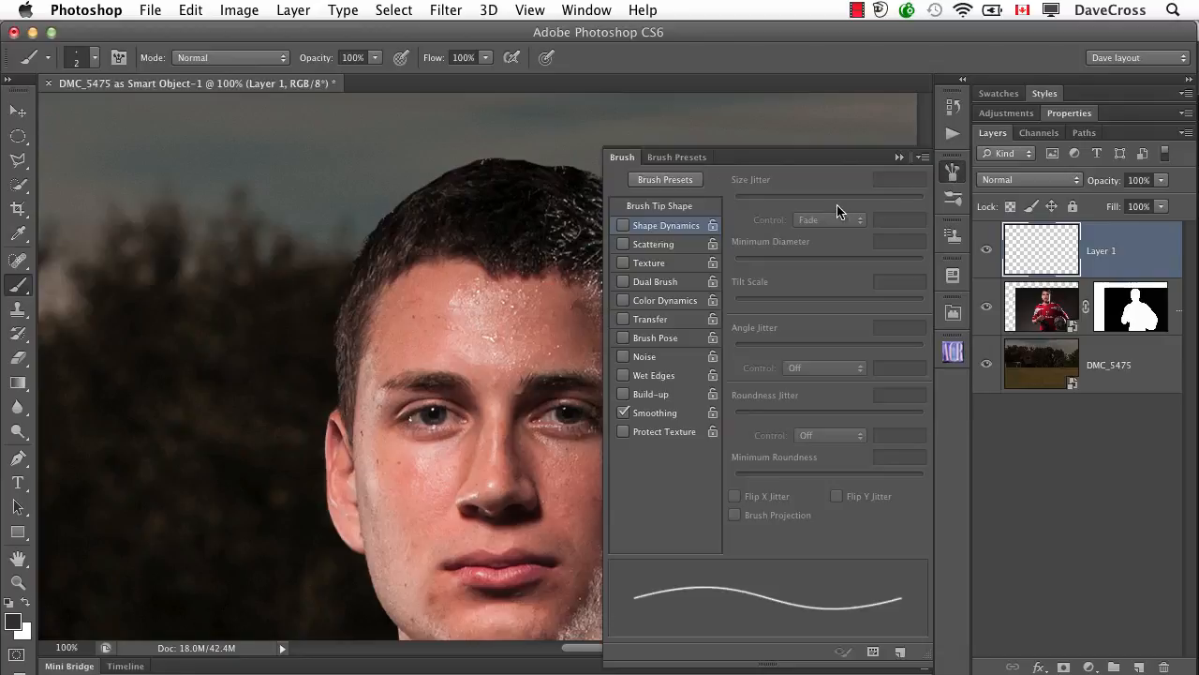
left_click(683, 226)
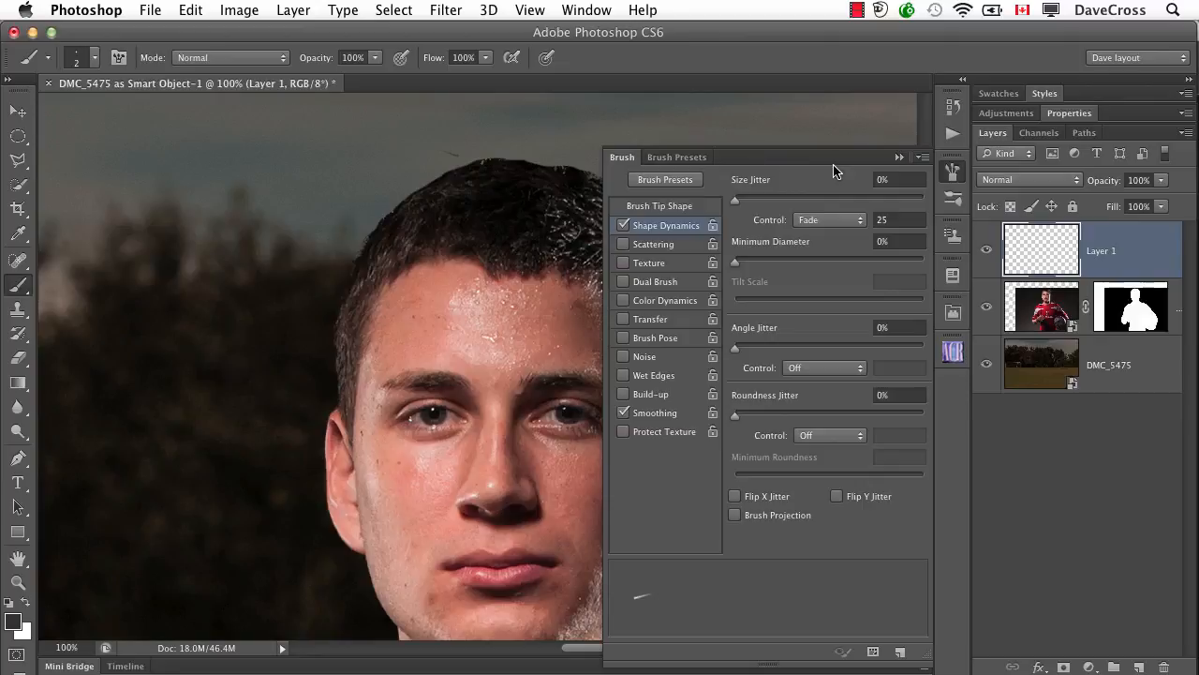
key("super+z")
left_click(896, 218)
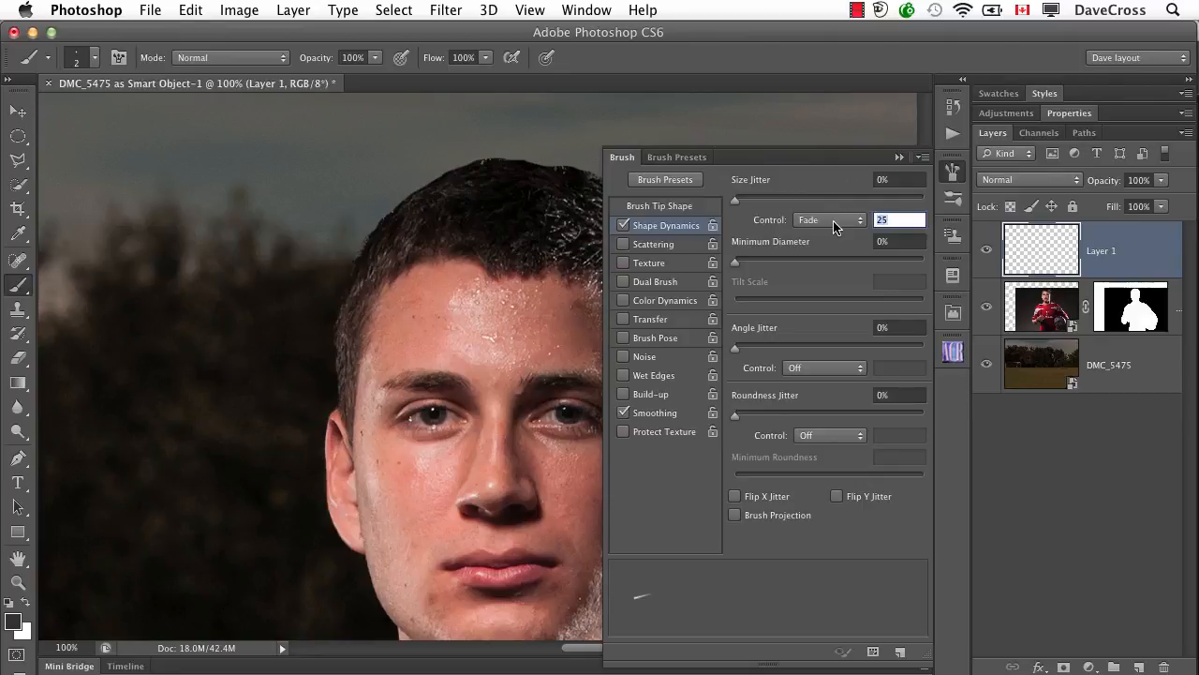
type("40")
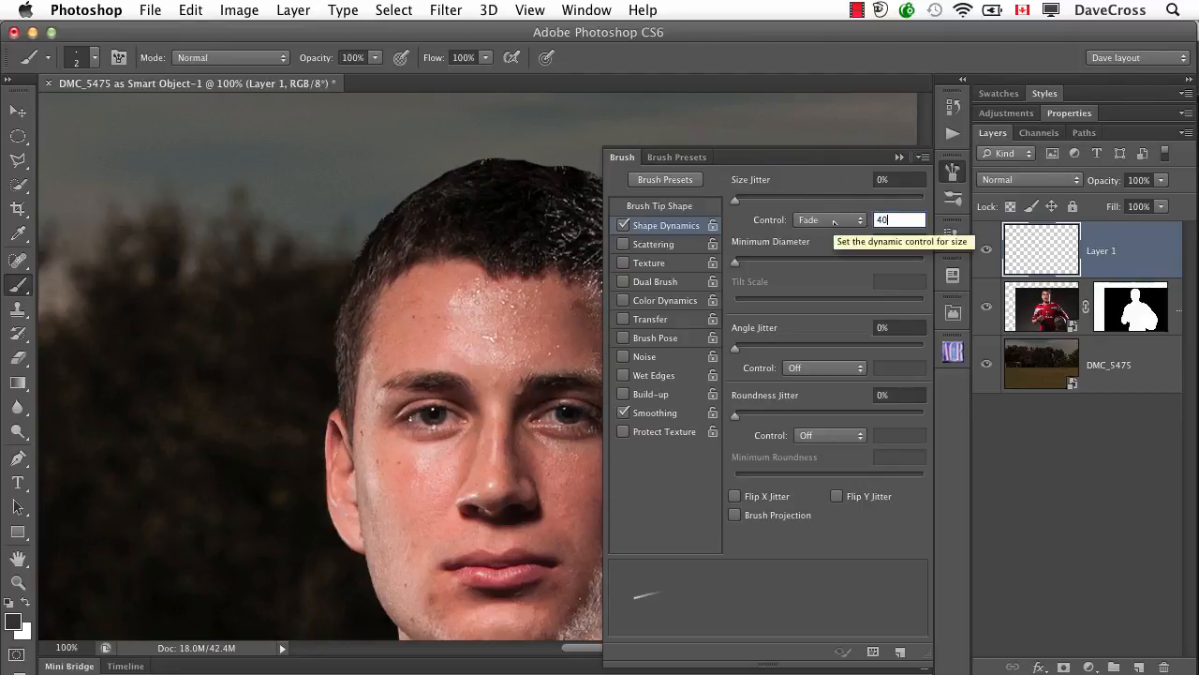
key("Return")
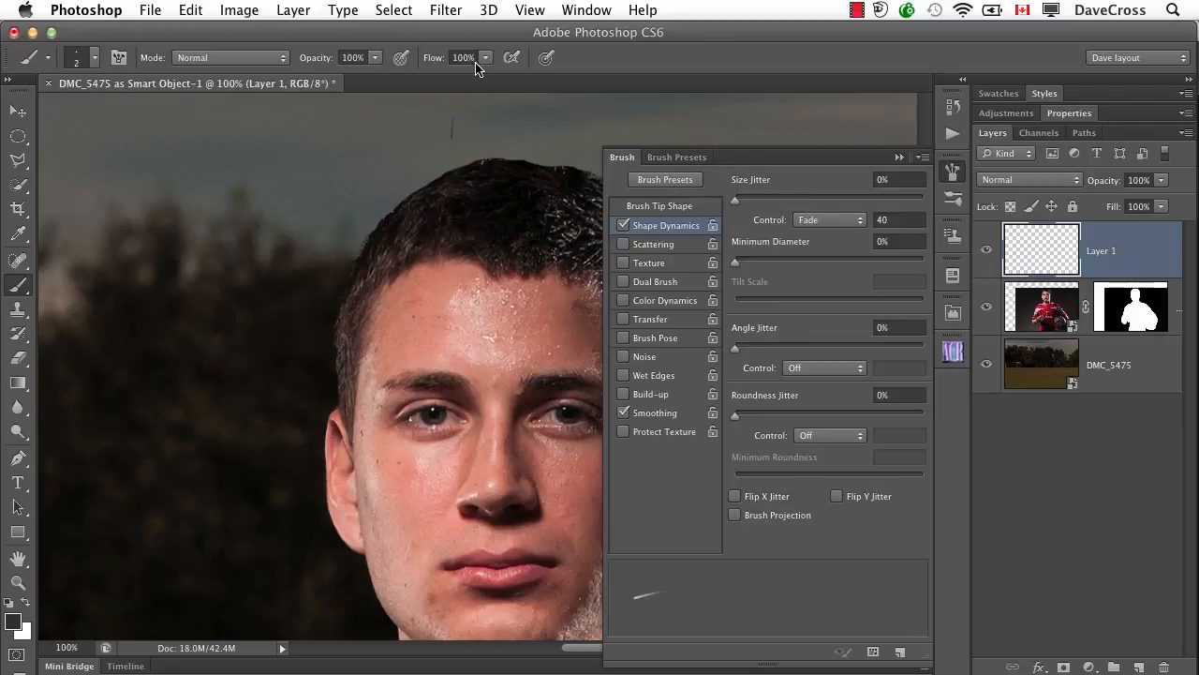
left_click(896, 157)
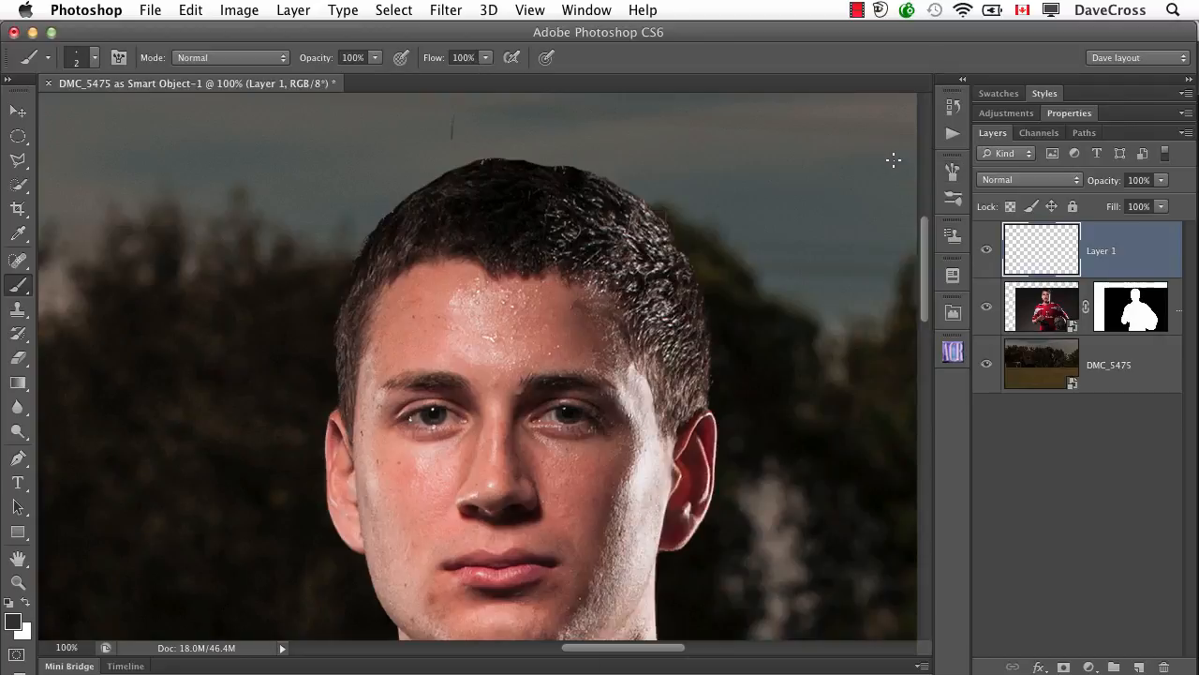
Sample a dark color from the player's top hair edge for fine hair strokes, and view the whole composite
left_click(481, 161, "alt")
key("super+0")
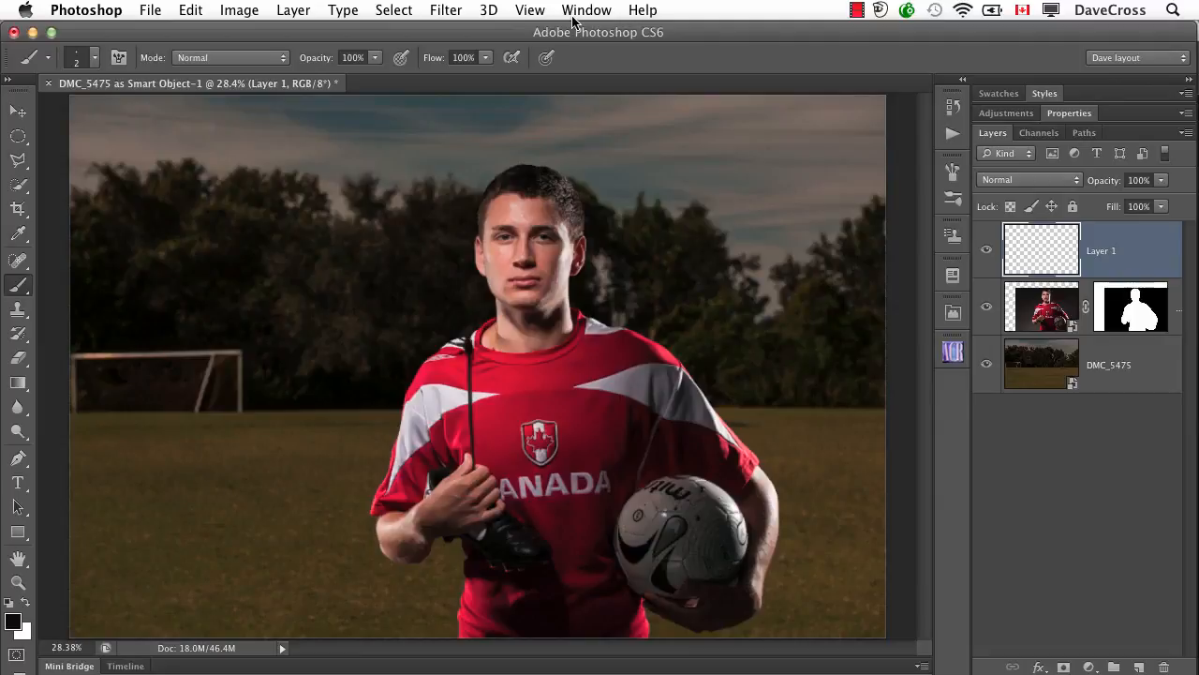
Open a second window for the same composite document and tile both windows vertically
mouse_move(511, 183)
left_mouse_down()
mouse_move(656, 187)
mouse_move(509, 185)
mouse_move(530, 185)
left_mouse_up()
left_click(583, 9)
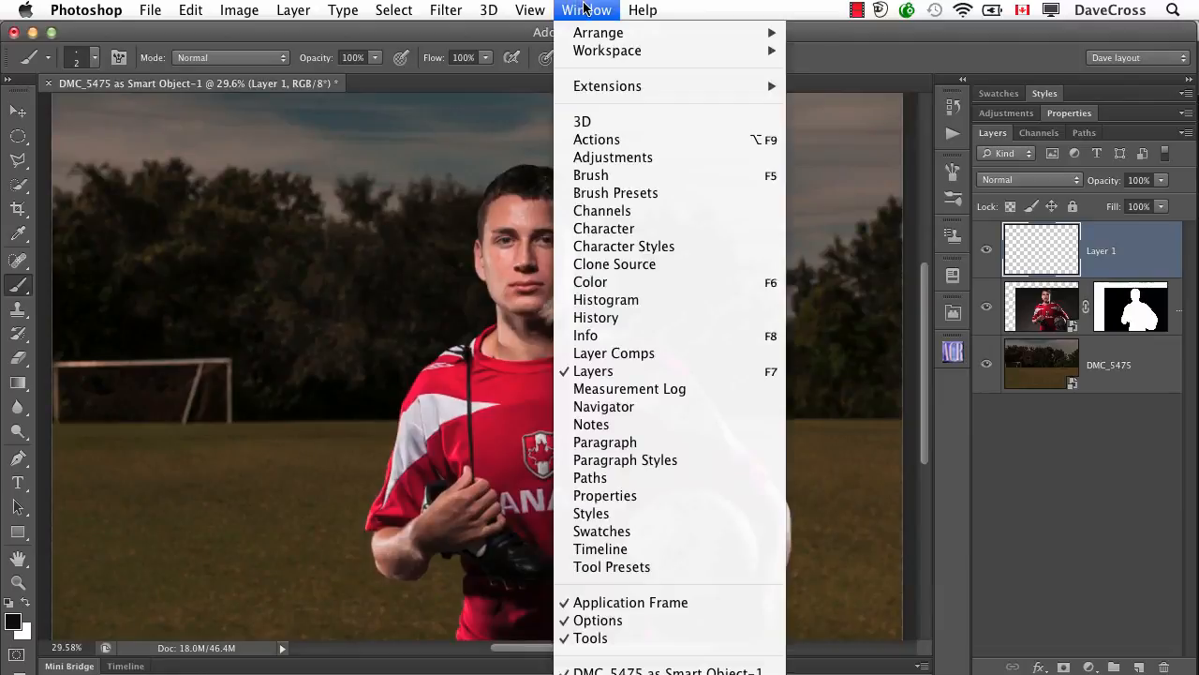
mouse_move(597, 35)
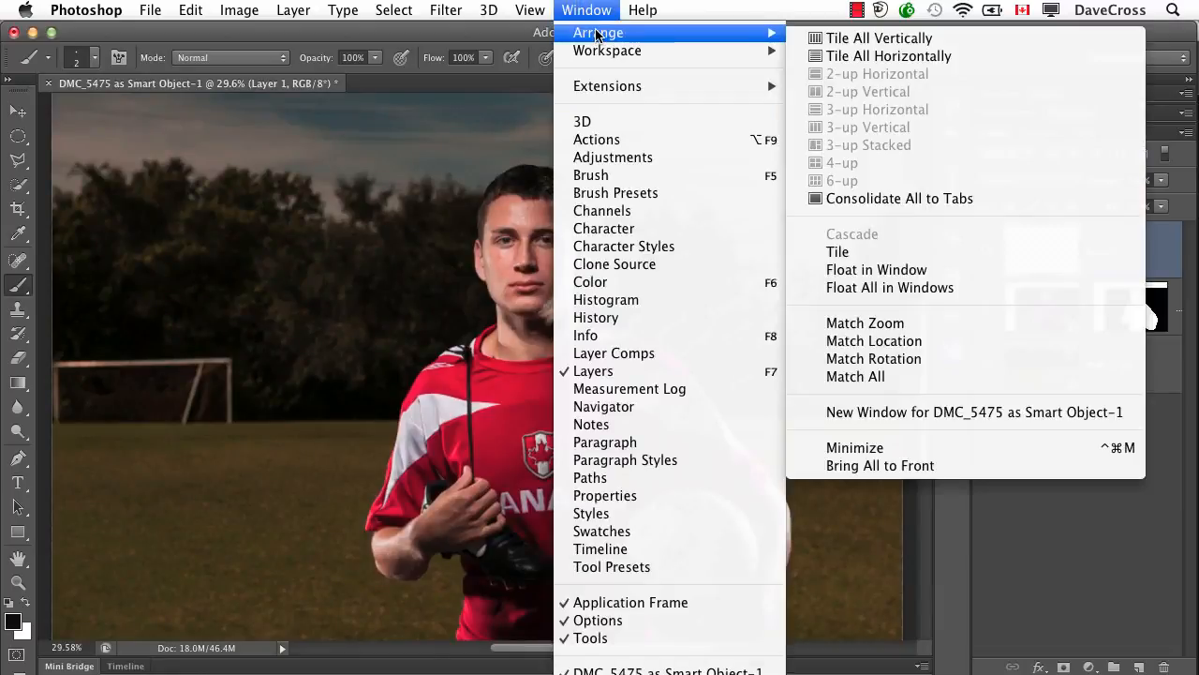
left_click(903, 412)
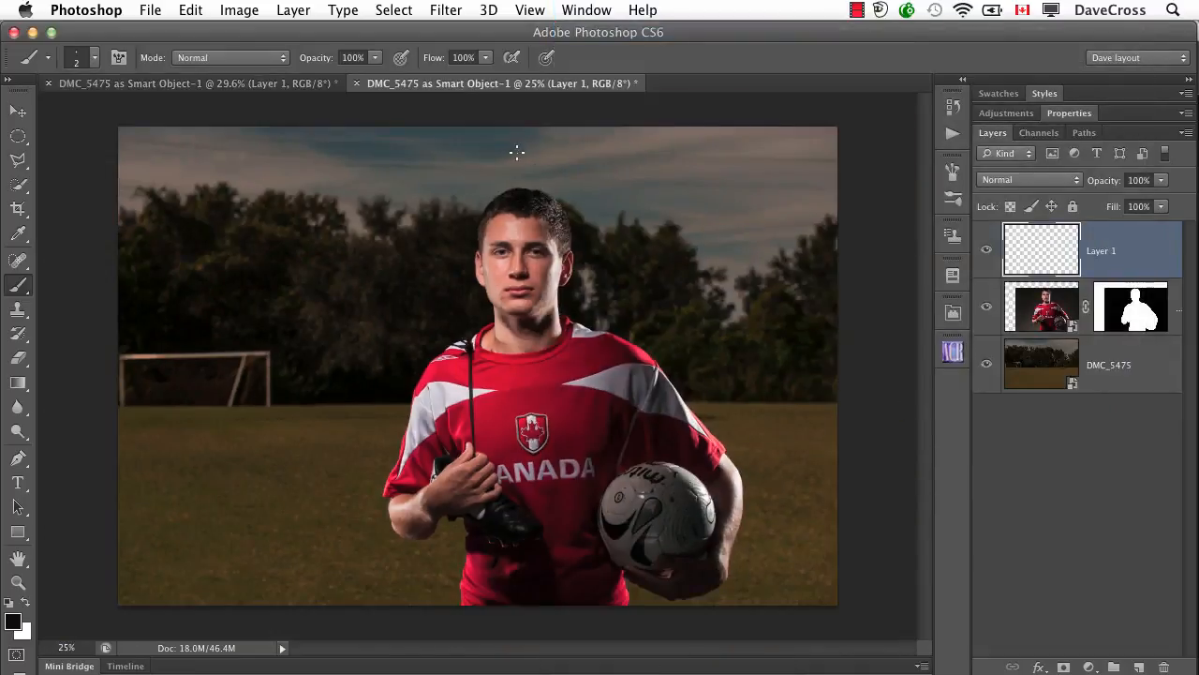
left_click(587, 9)
mouse_move(588, 42)
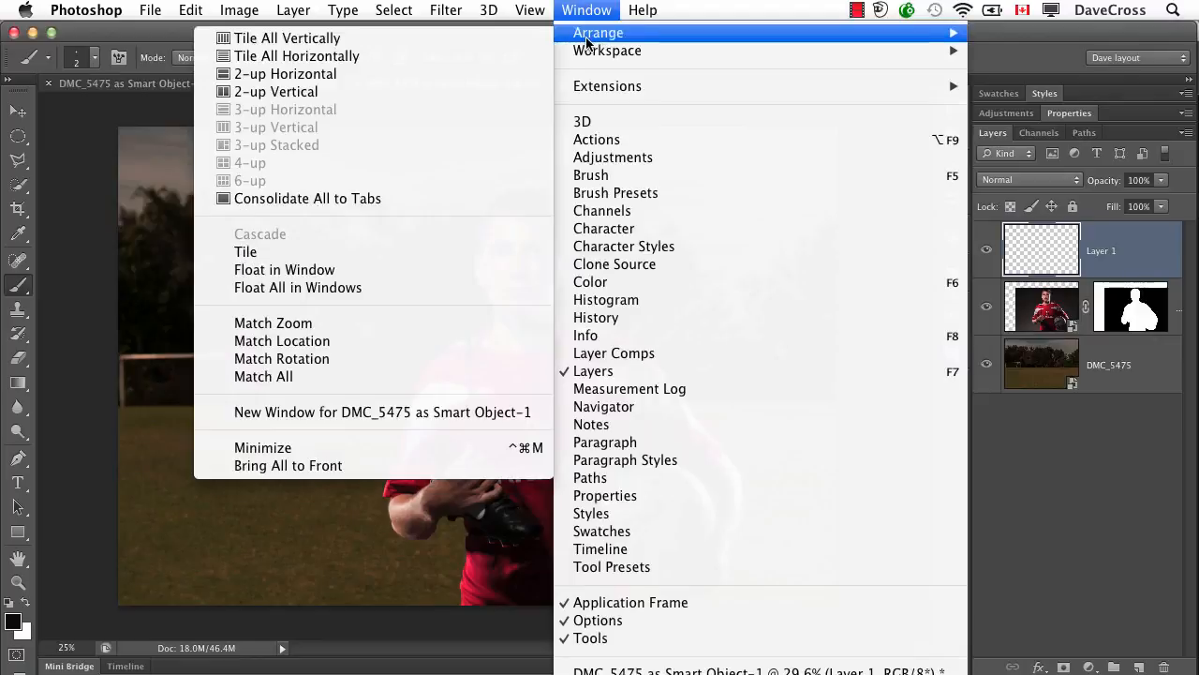
left_click(441, 41)
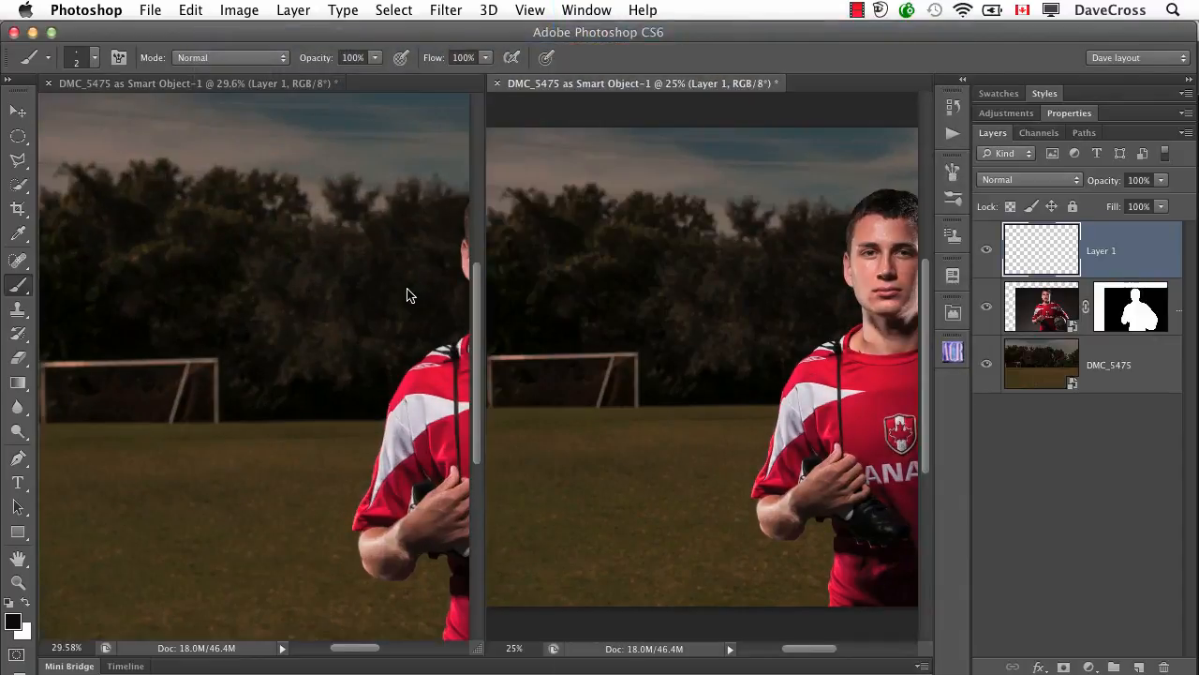
Show the player's head at 50% in the first window and bring the whole player into view in the second
left_click_drag(407, 293, 163, 301)
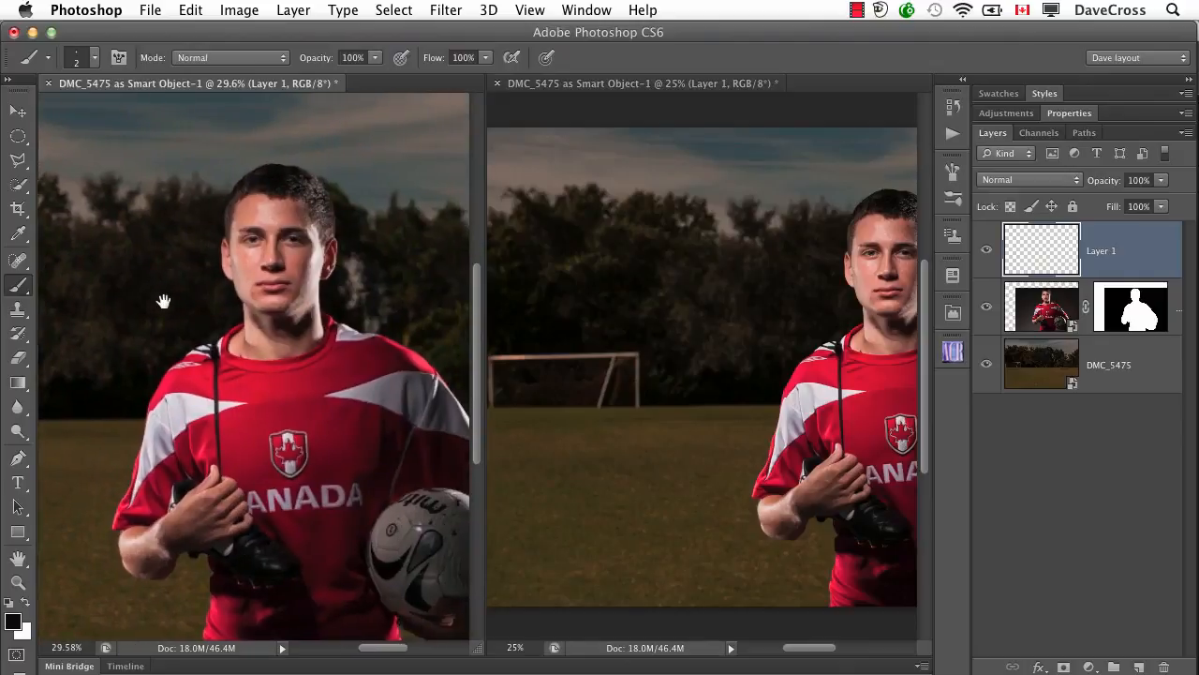
key("super+equal")
key("super+equal")
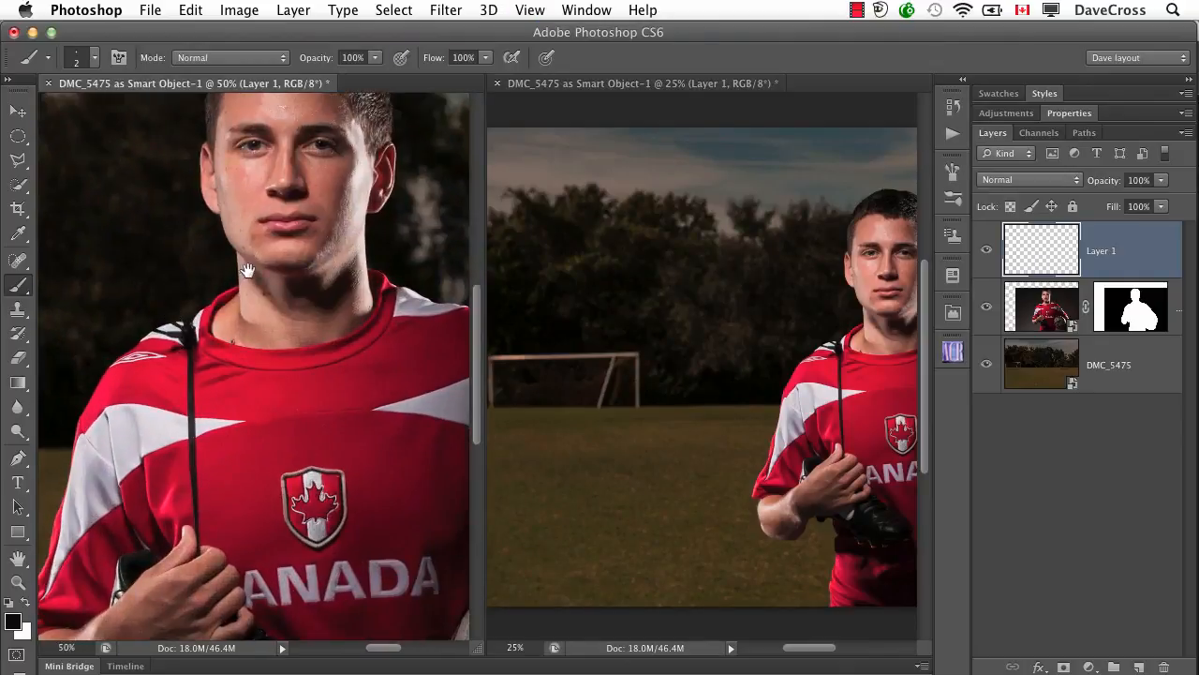
left_click_drag(247, 271, 183, 380)
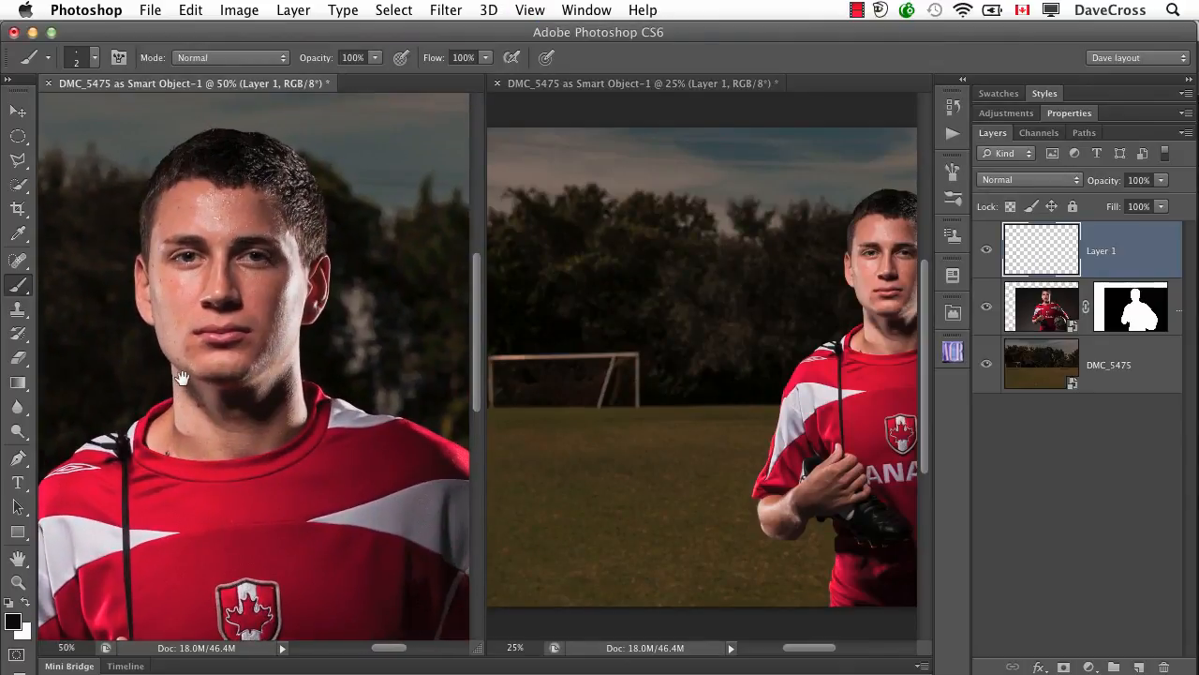
left_click(750, 275)
mouse_move(787, 281)
left_mouse_down()
mouse_move(606, 286)
mouse_move(630, 287)
left_mouse_up()
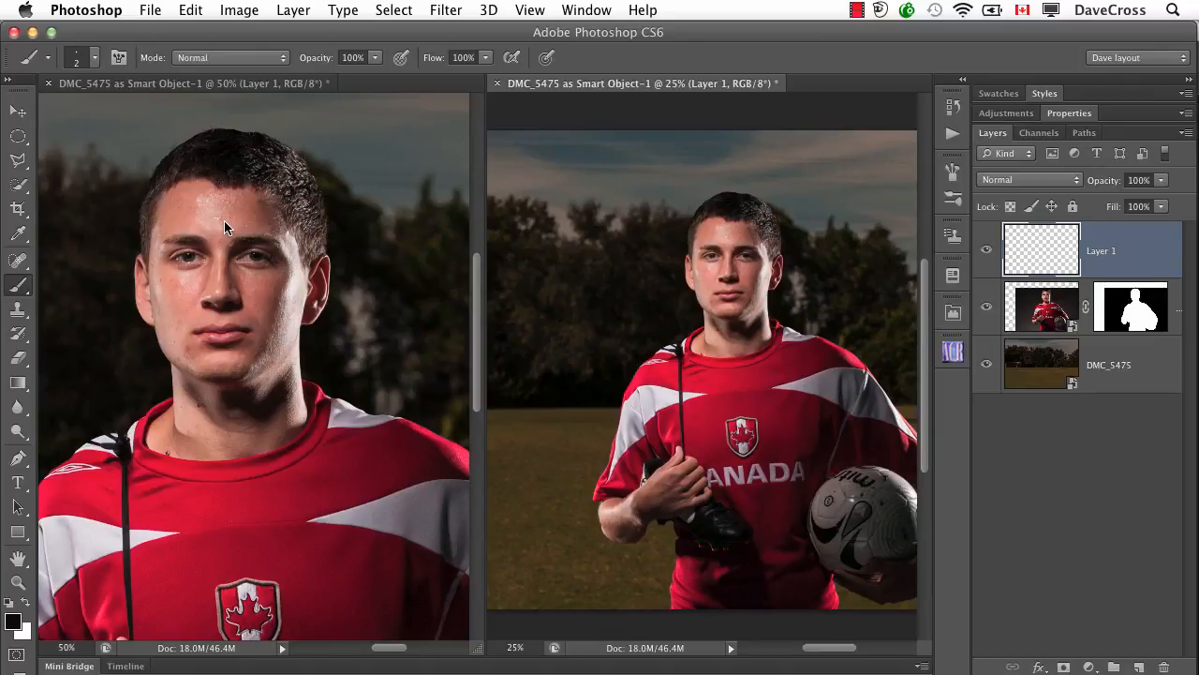
Enlarge the brush to 60 px, paint a test stroke across the player's forehead, and undo it
key("]")
left_click(224, 220)
key("]")
key("]")
key("]")
key("]")
key("]")
key("]")
key("]")
key("]")
key("]")
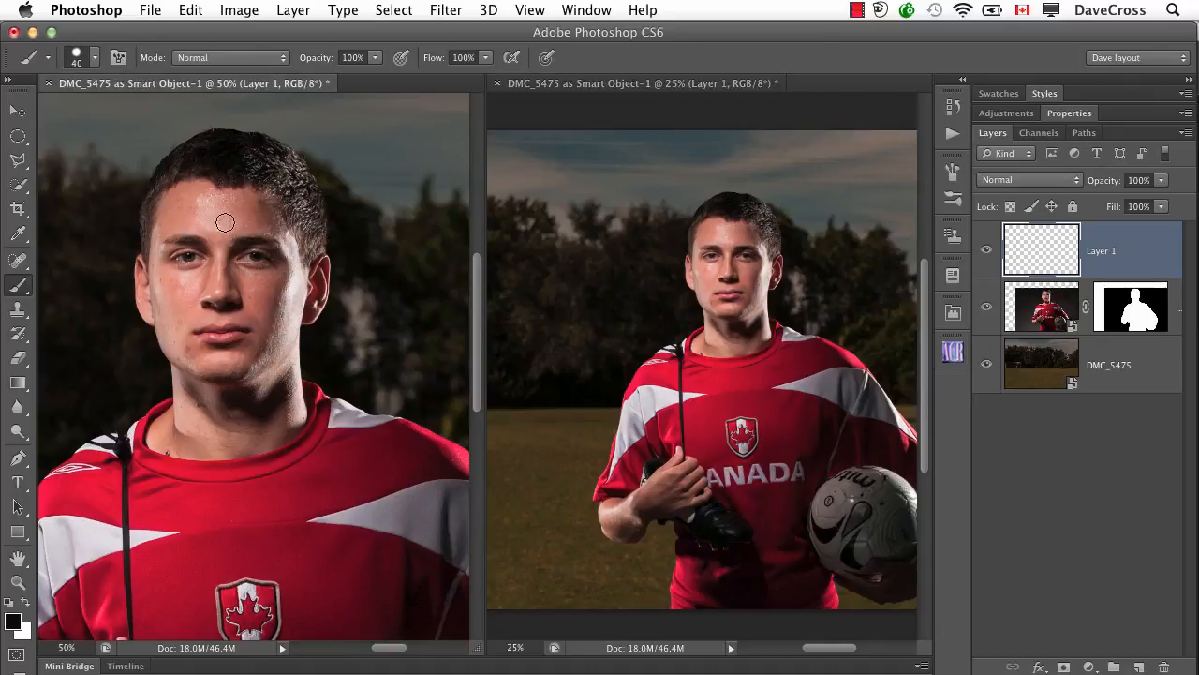
left_click_drag(233, 220, 130, 237)
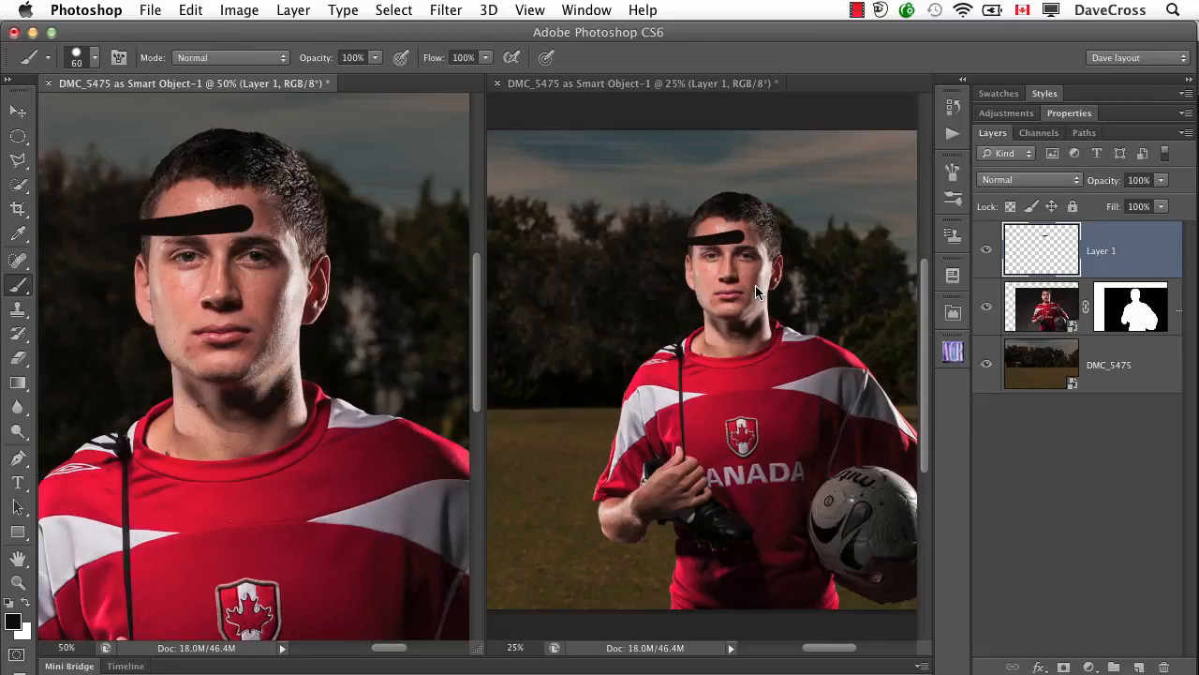
key("super+z")
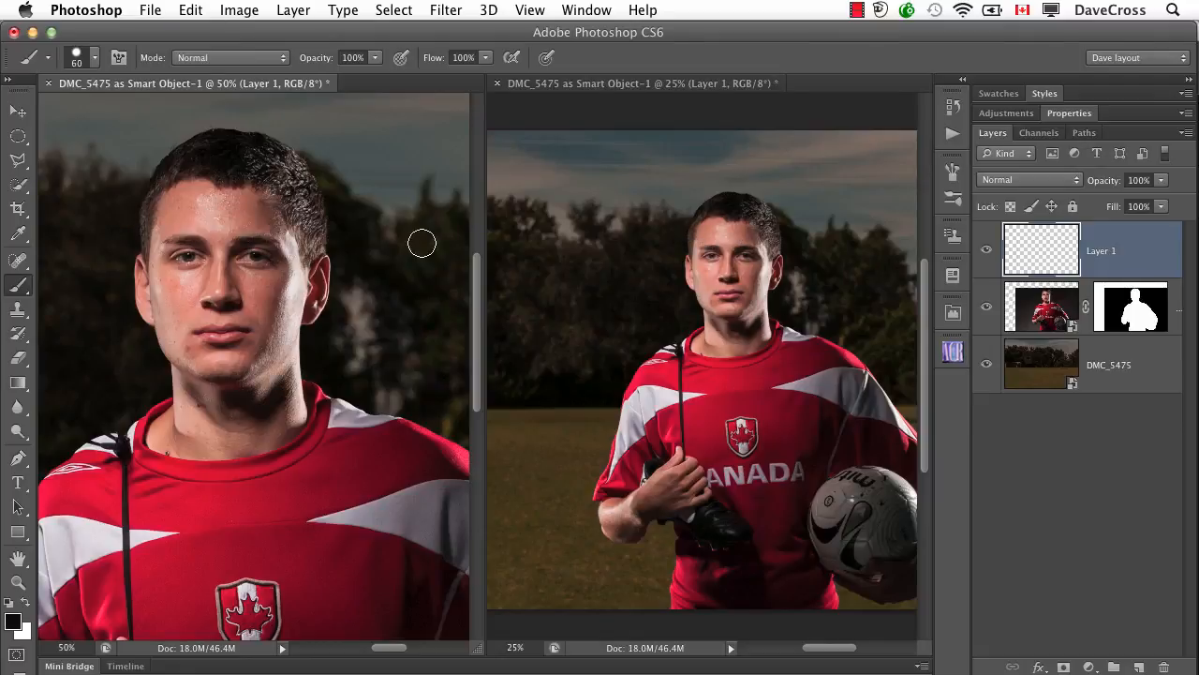
Set the brush size to 2 px, and close the second window, fitting the whole composite in the remaining one
left_click(94, 57)
left_click_drag(81, 113, 33, 117)
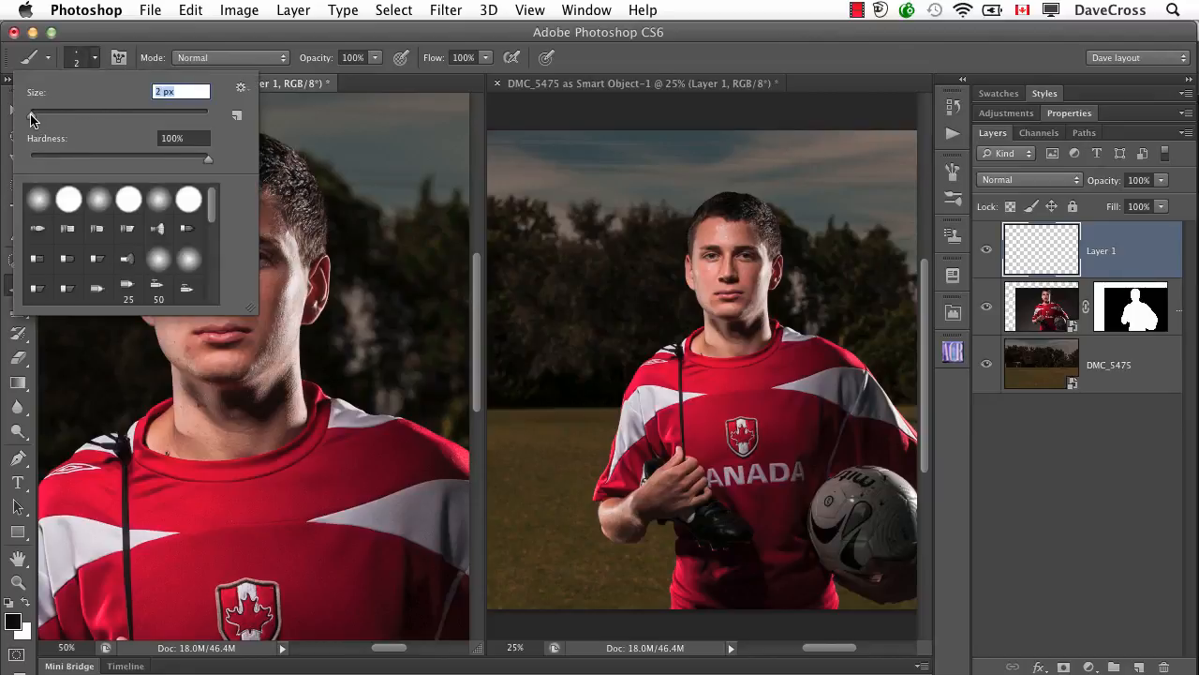
left_click(93, 58)
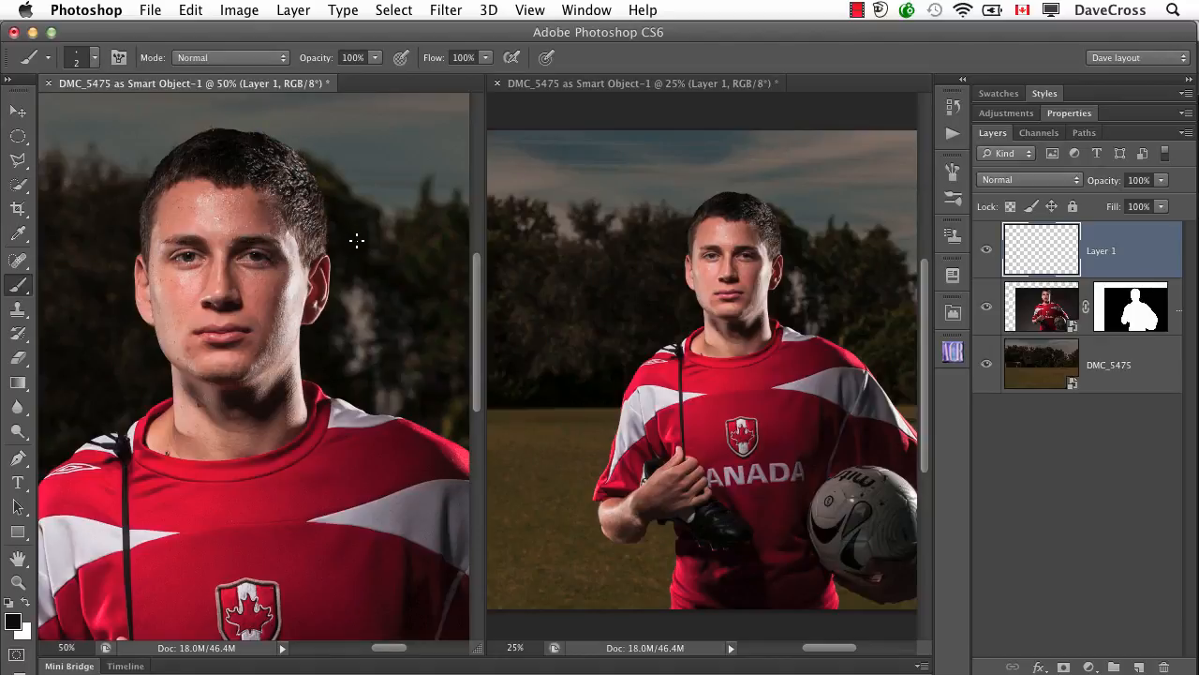
left_click(498, 84)
key("super+0")
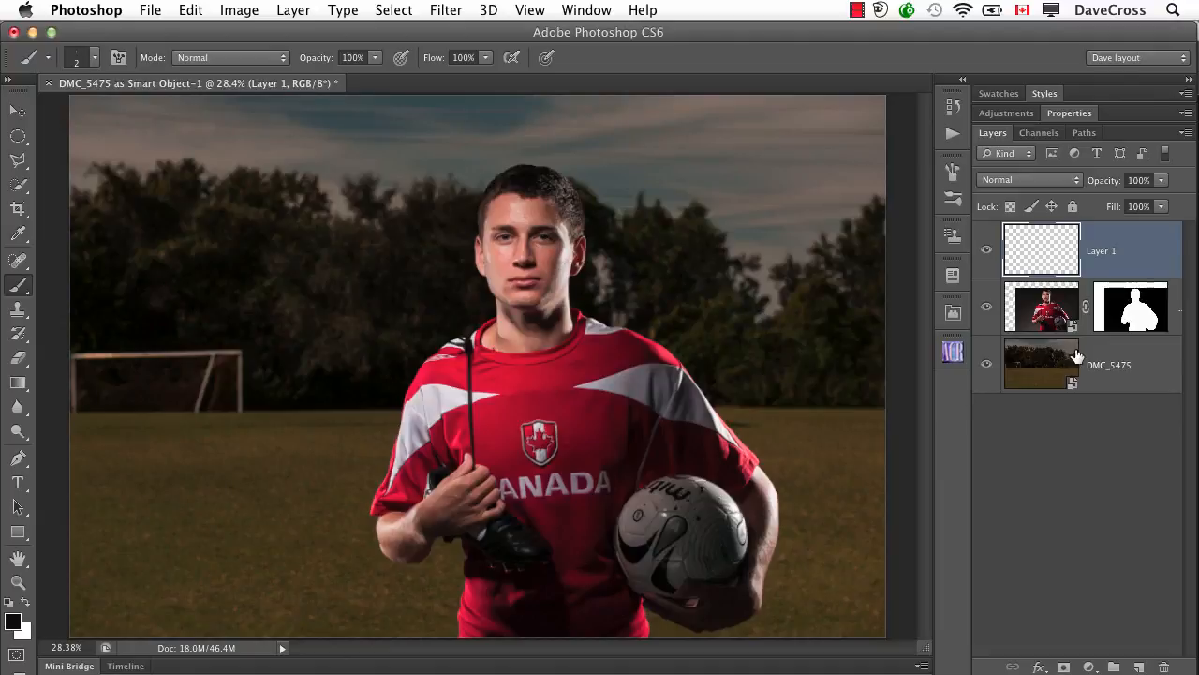
Add a Curves adjustment above the DMC_5475 background layer and brighten it with a midtone point at input 126, output 188
left_click(1049, 365)
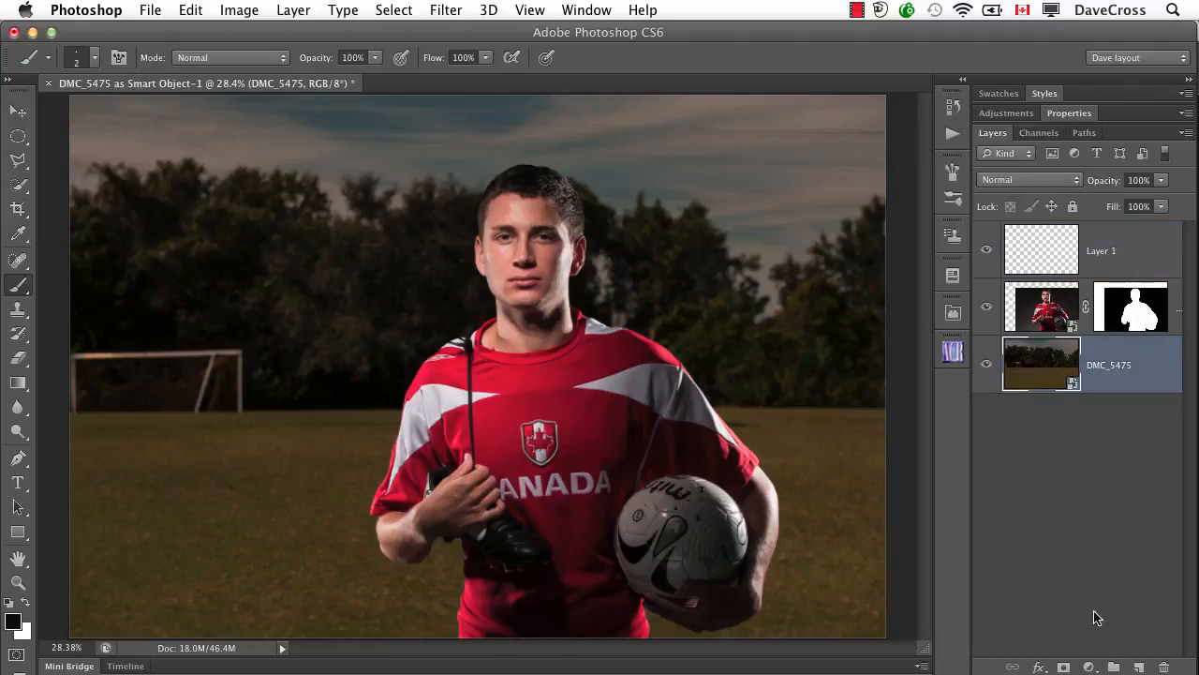
left_click(1089, 668)
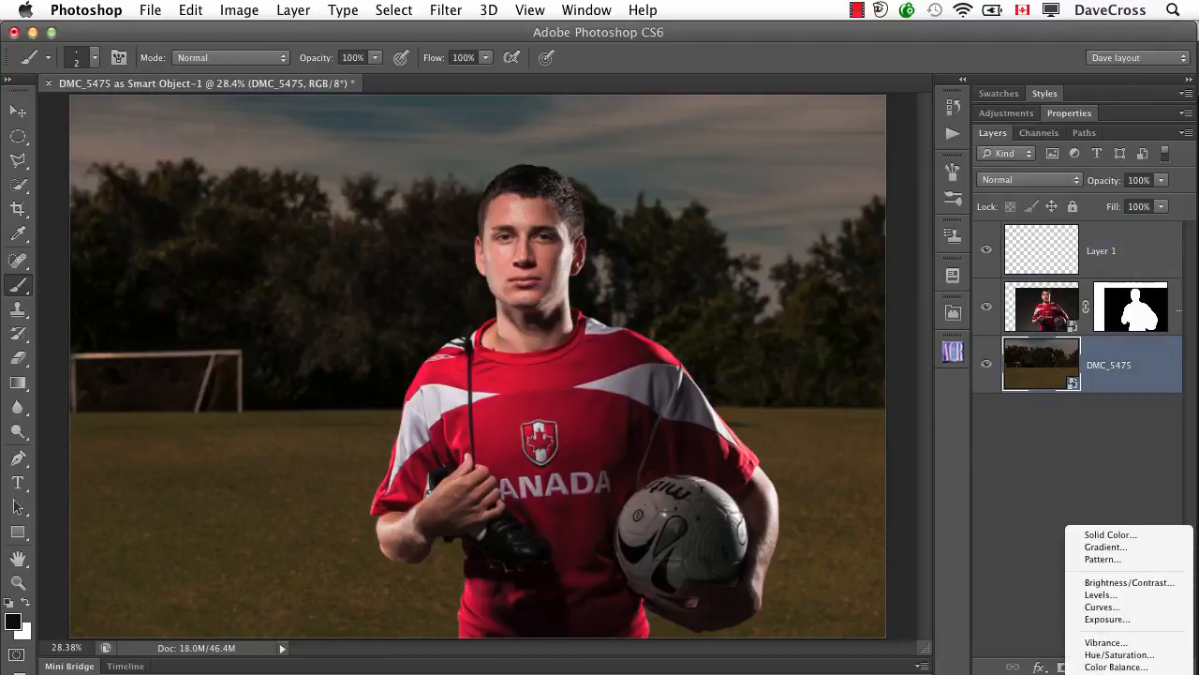
left_click(1109, 559)
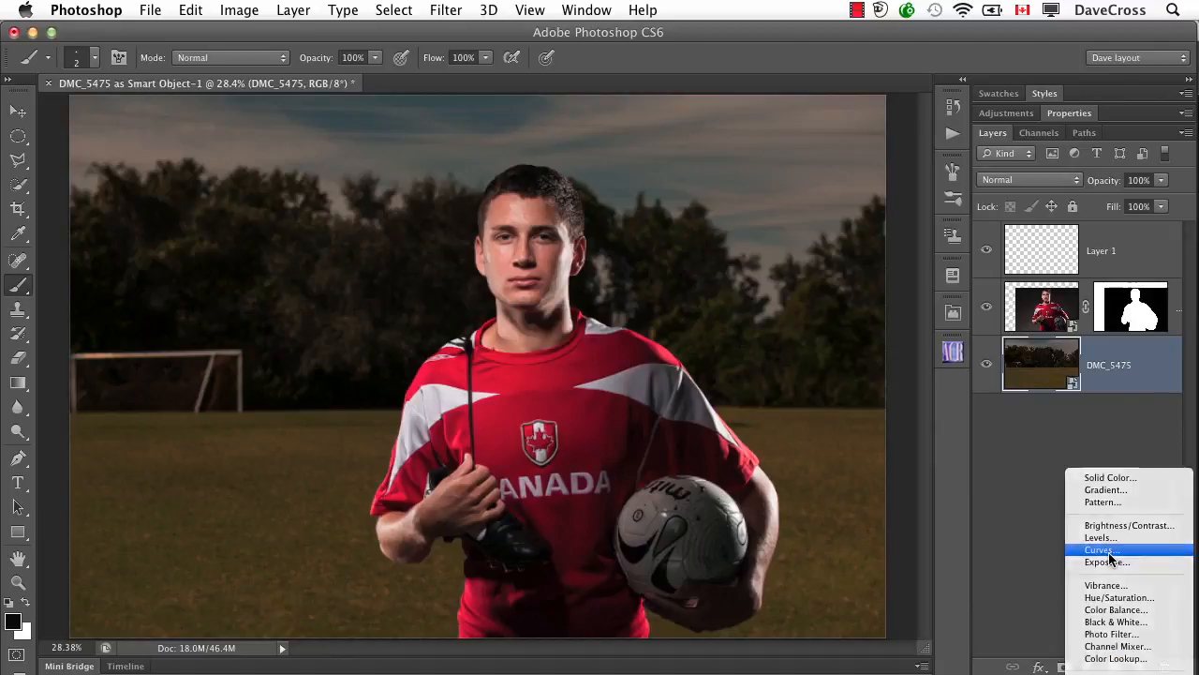
left_click_drag(1093, 283, 1092, 252)
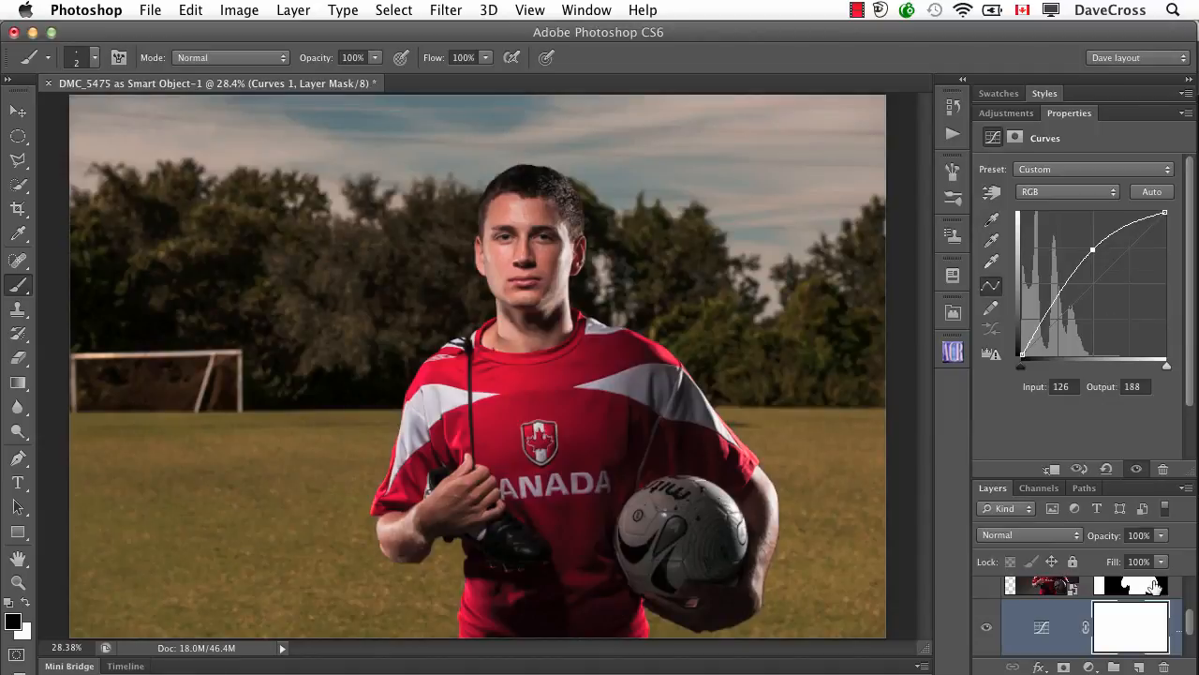
double_click(1078, 114)
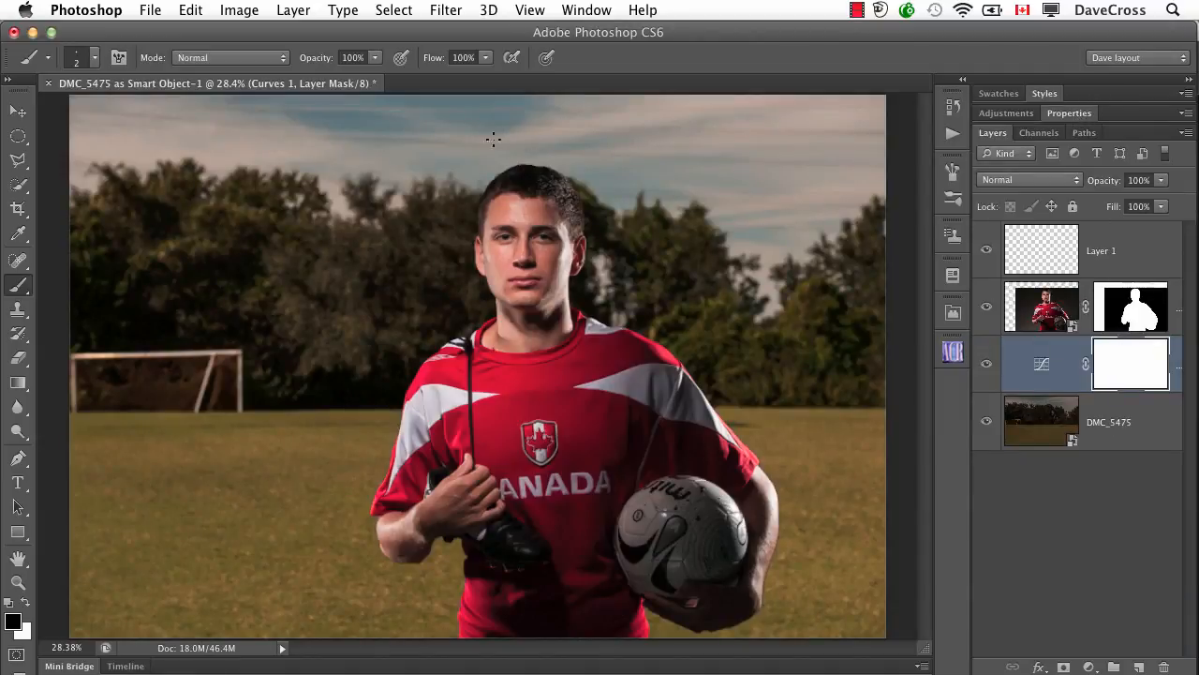
Draw a horizontal black-to-white linear gradient across the player's width on the Curves mask, and compare with the adjustment hidden and shown
left_click(18, 382)
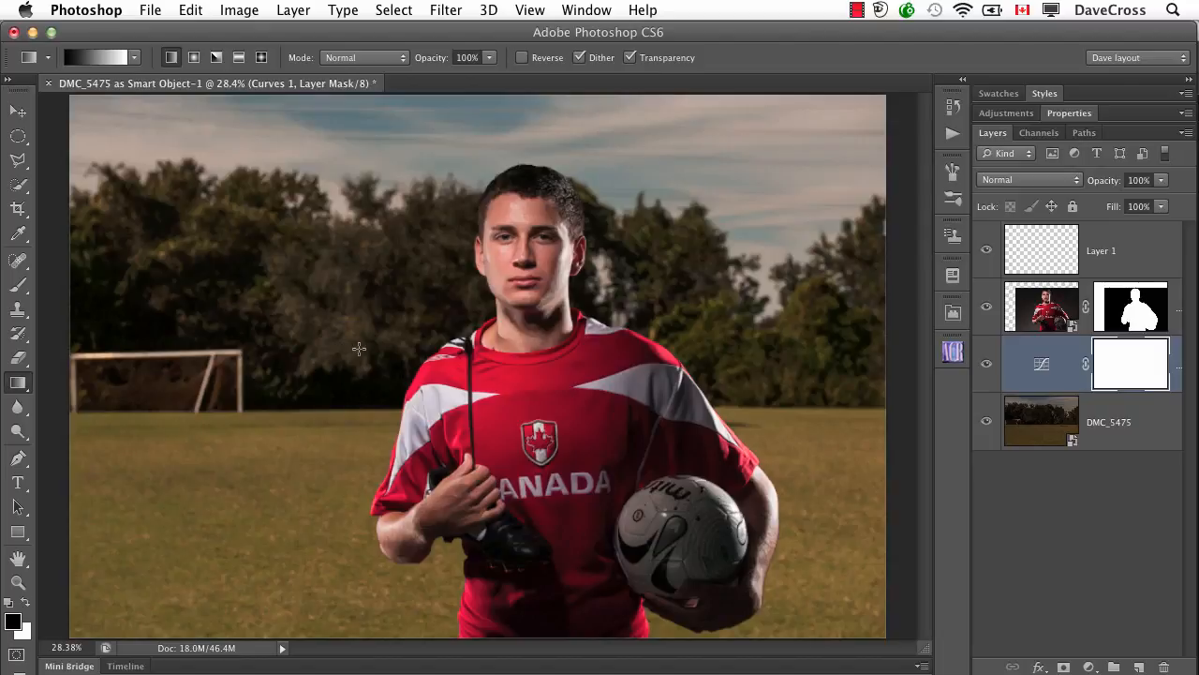
left_click_drag(359, 349, 609, 349)
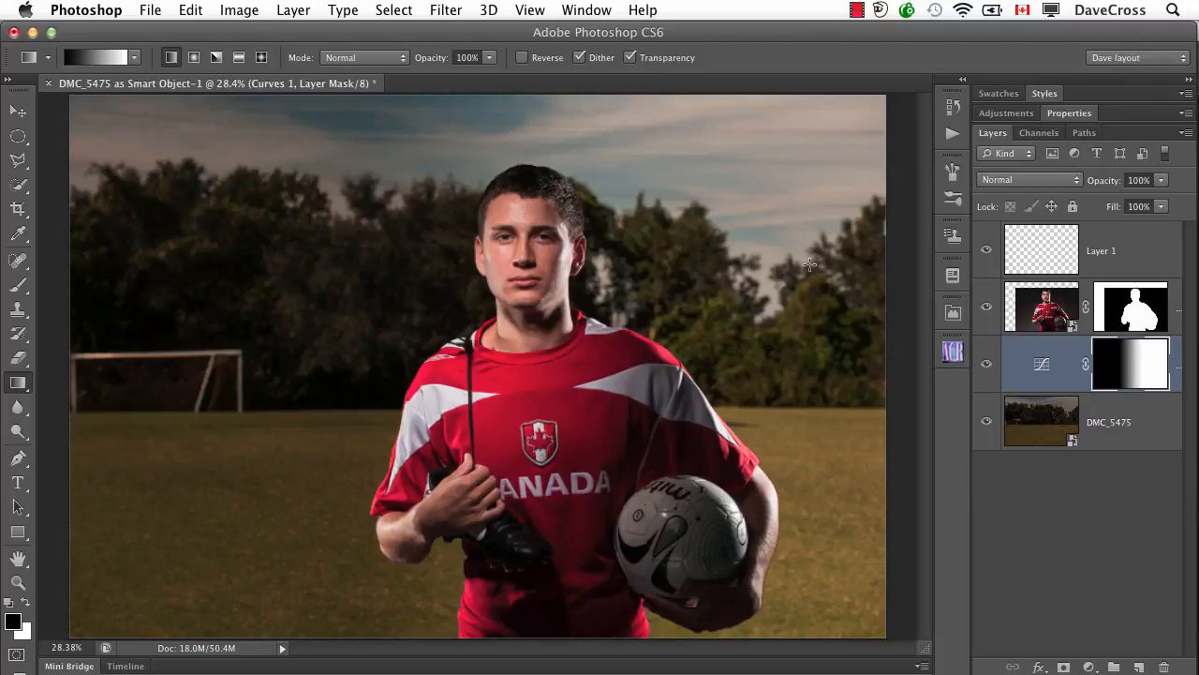
left_click(987, 366)
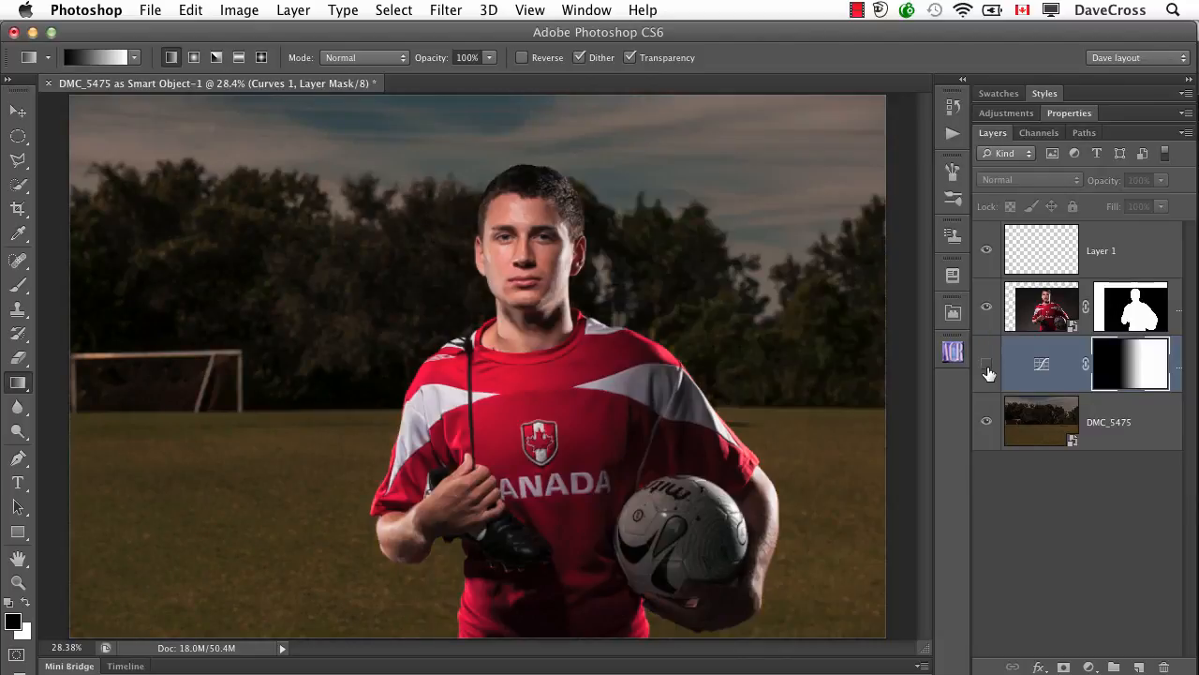
left_click(988, 368)
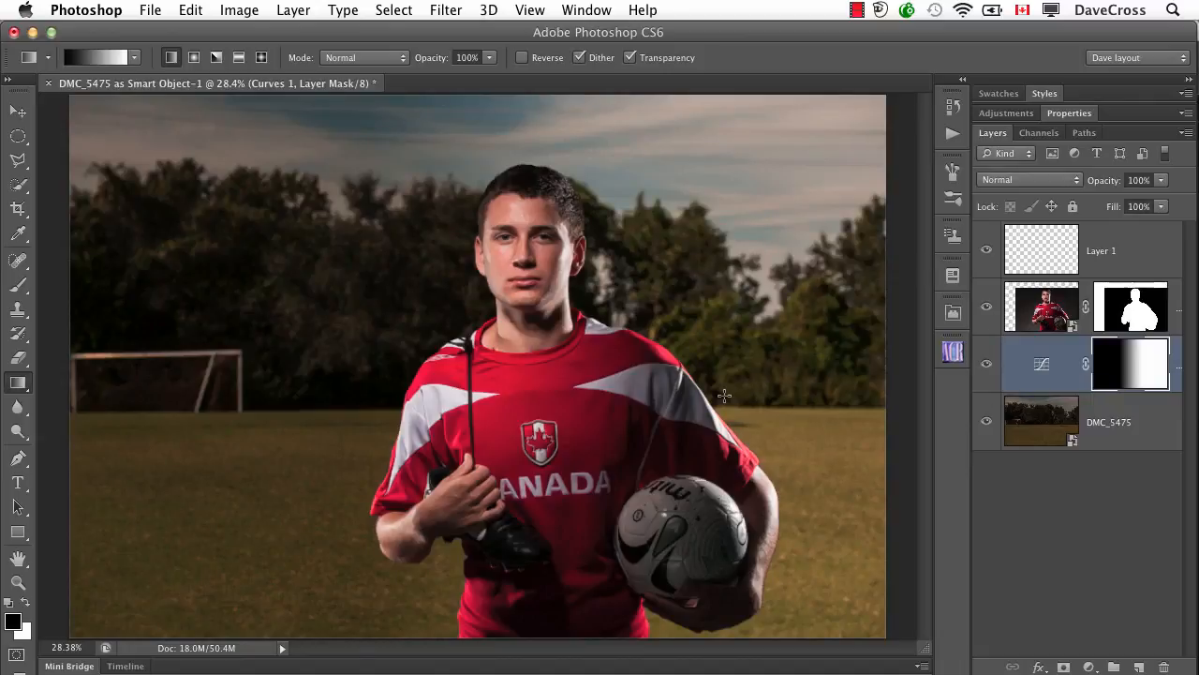
Select the player layer together with Layer 1 and nudge both to the right in large increments
left_click(1042, 321)
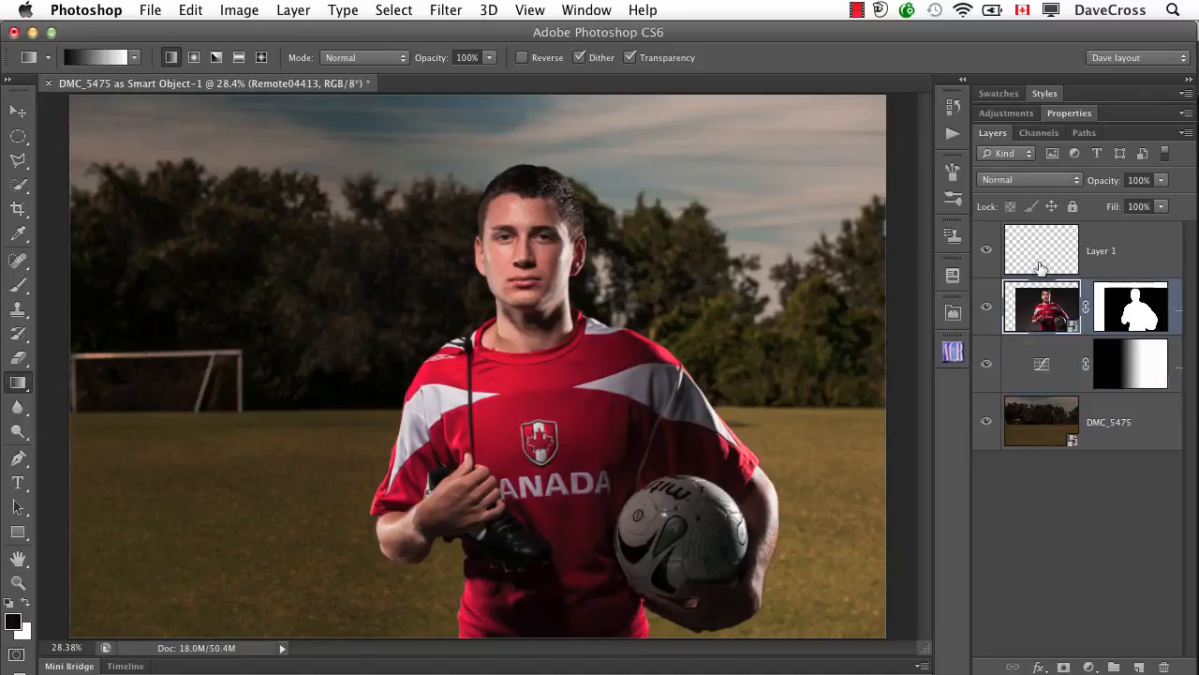
left_click(1040, 267, "shift")
key("v")
key("shift+Right")
key("shift+Right")
key("shift+Right")
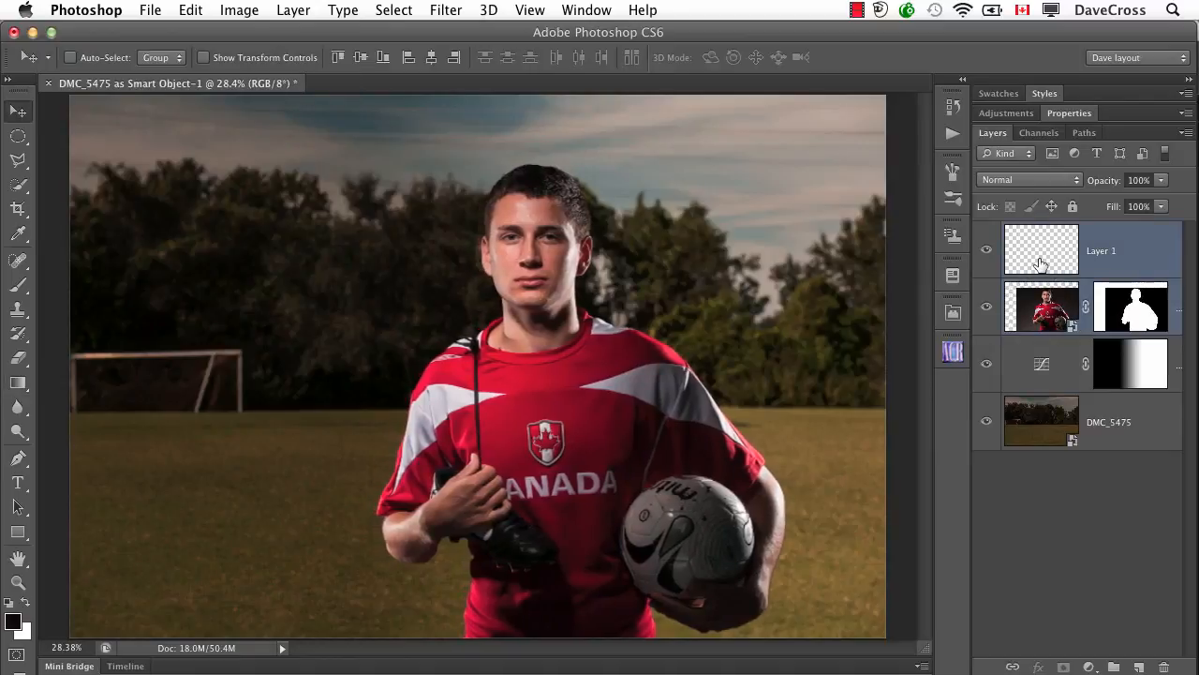
key("shift+Right")
key("shift+Right")
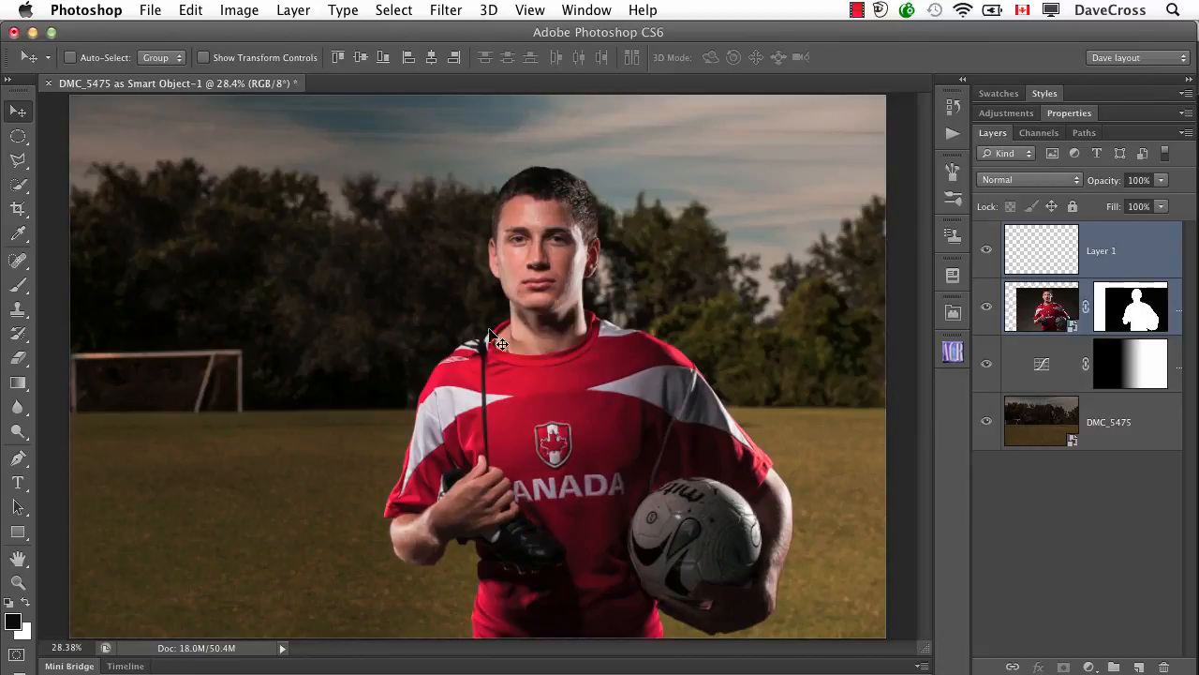
Disable the player's layer mask and outline the three loose lace ends on the shoulder with the Polygonal Lasso as one combined selection
left_click_drag(474, 340, 558, 340)
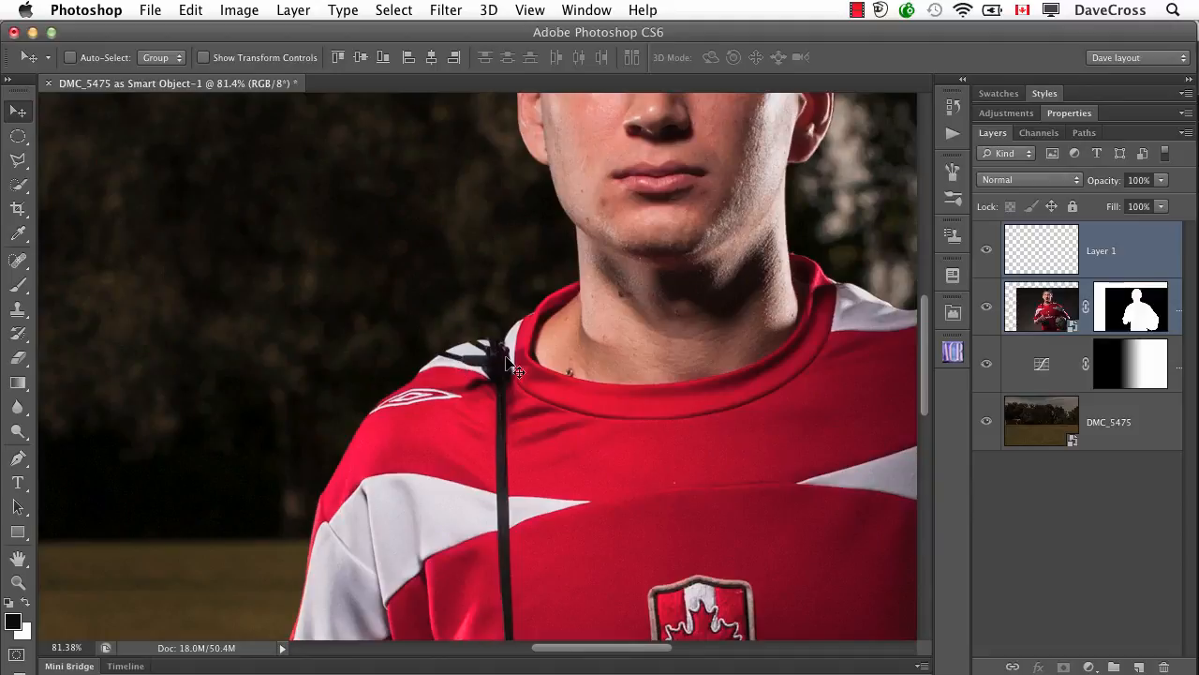
left_click(1148, 312, "shift")
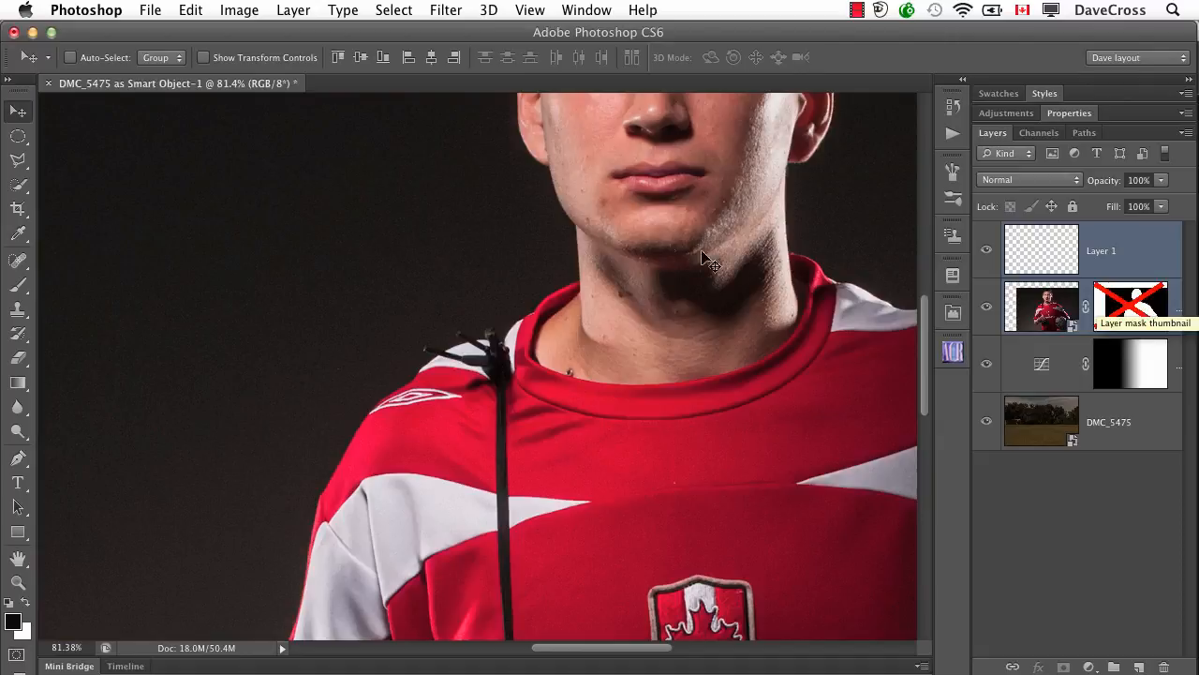
left_click_drag(20, 165, 78, 174)
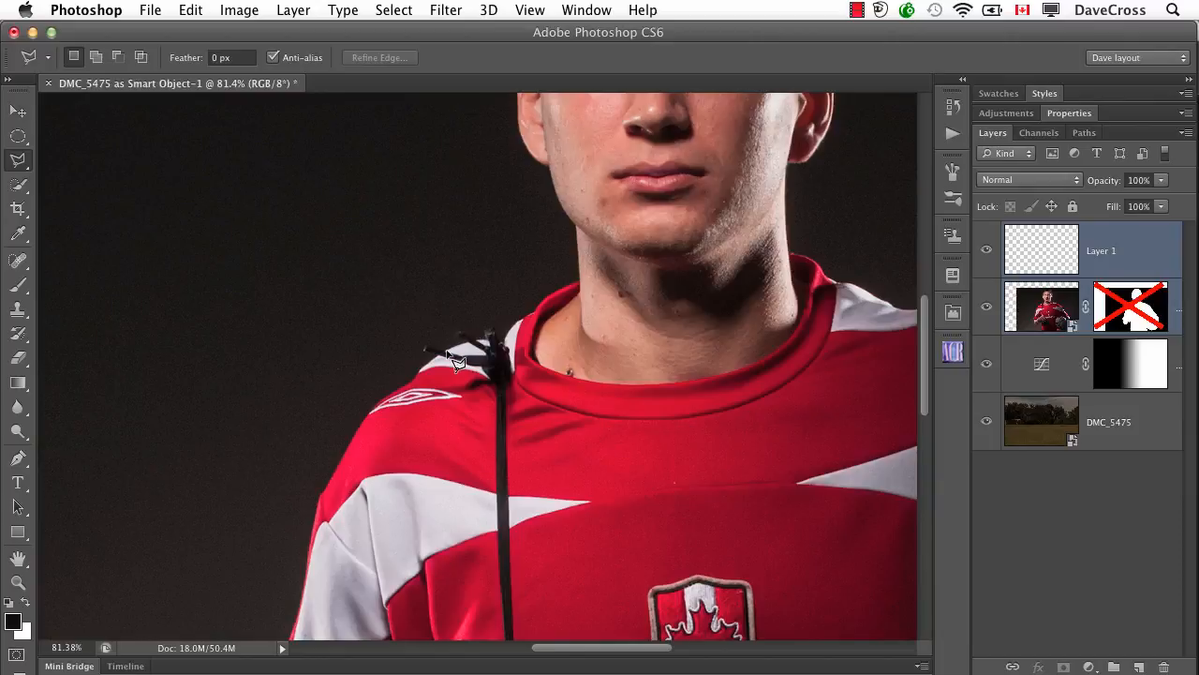
key("super+plus")
key("super+plus")
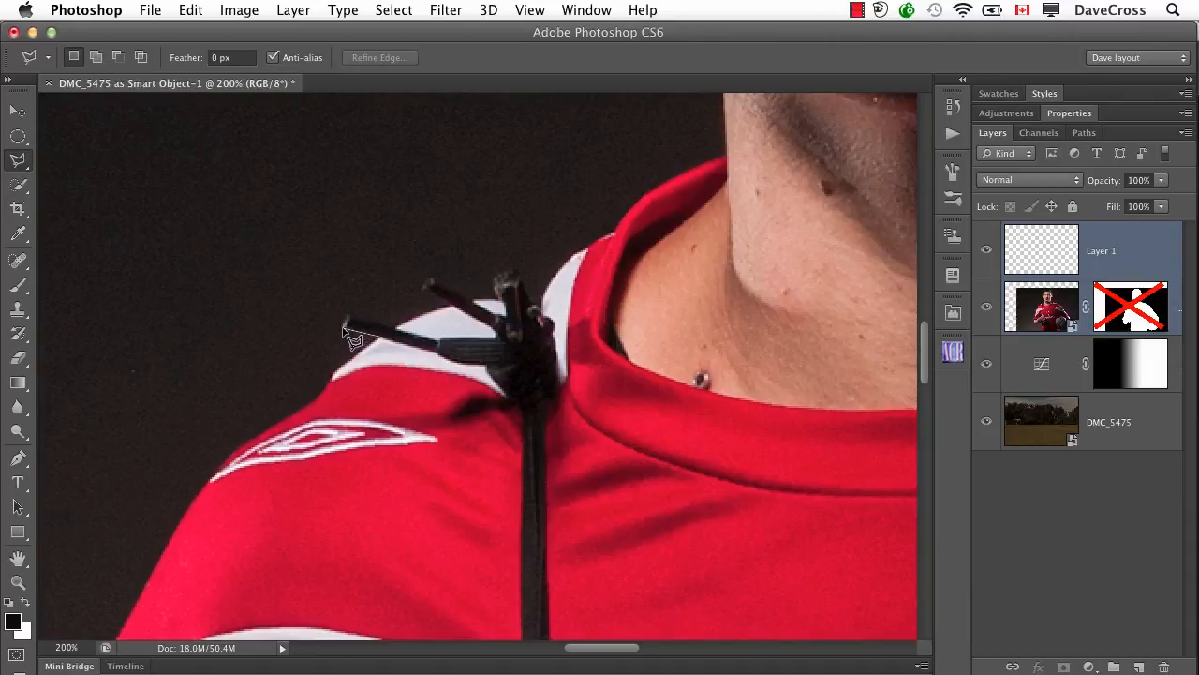
left_click(345, 321)
key("shift")
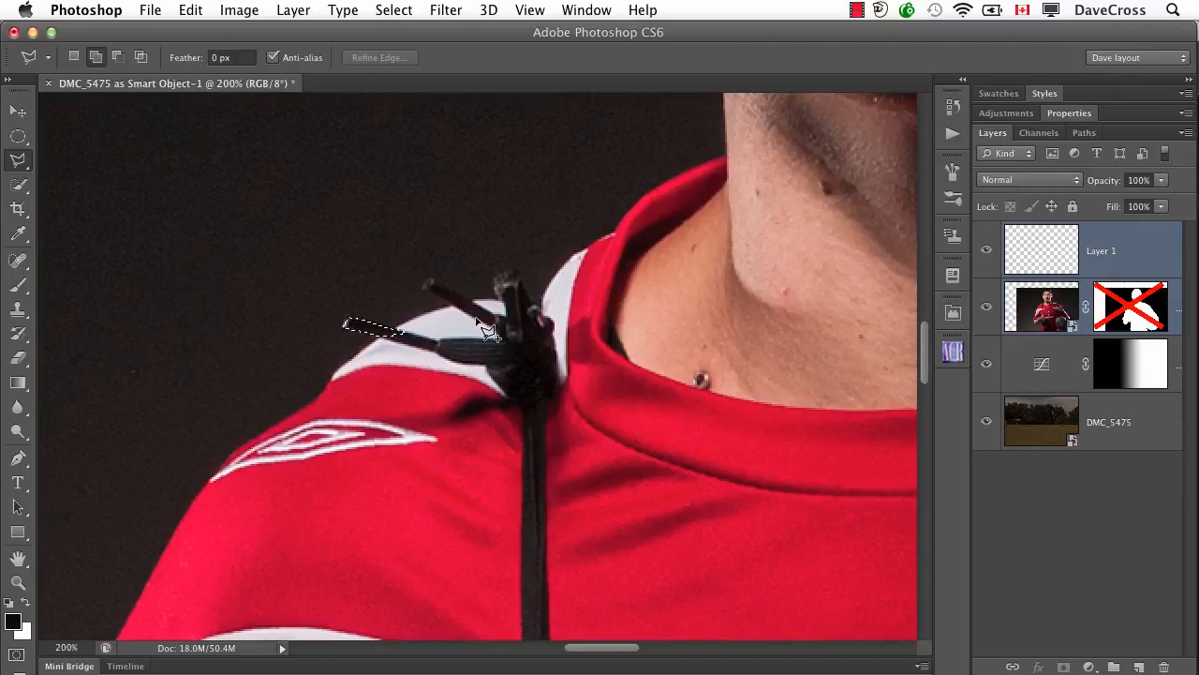
left_click(424, 283)
double_click(517, 328)
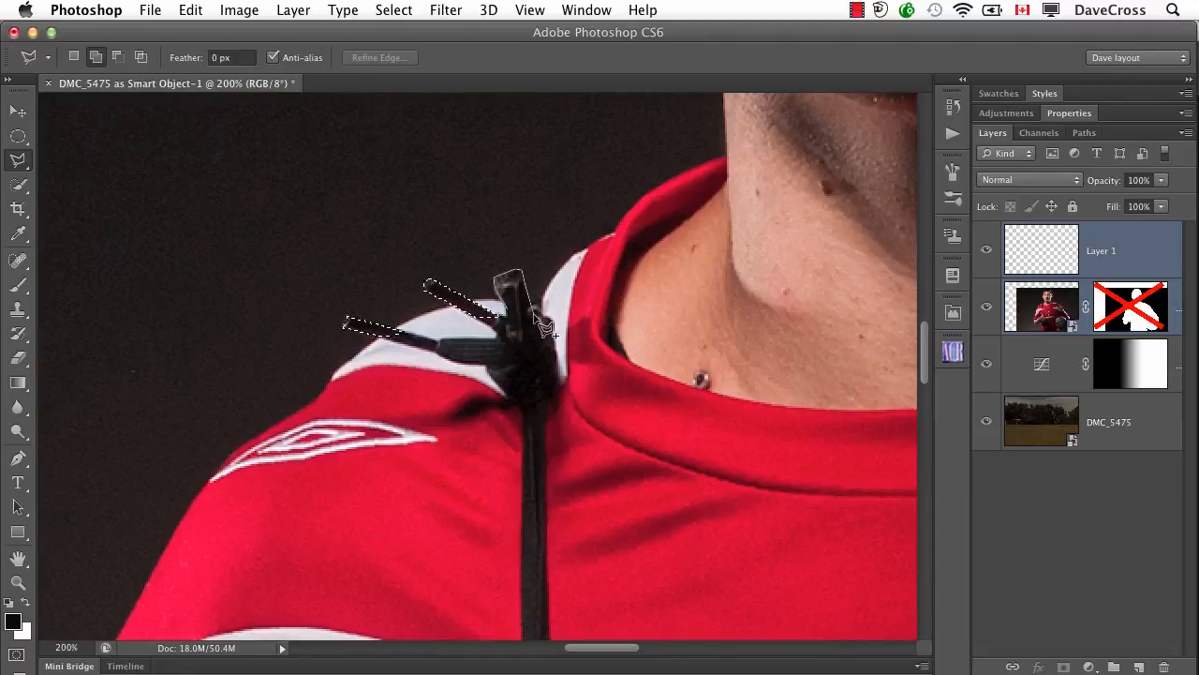
left_click(540, 357)
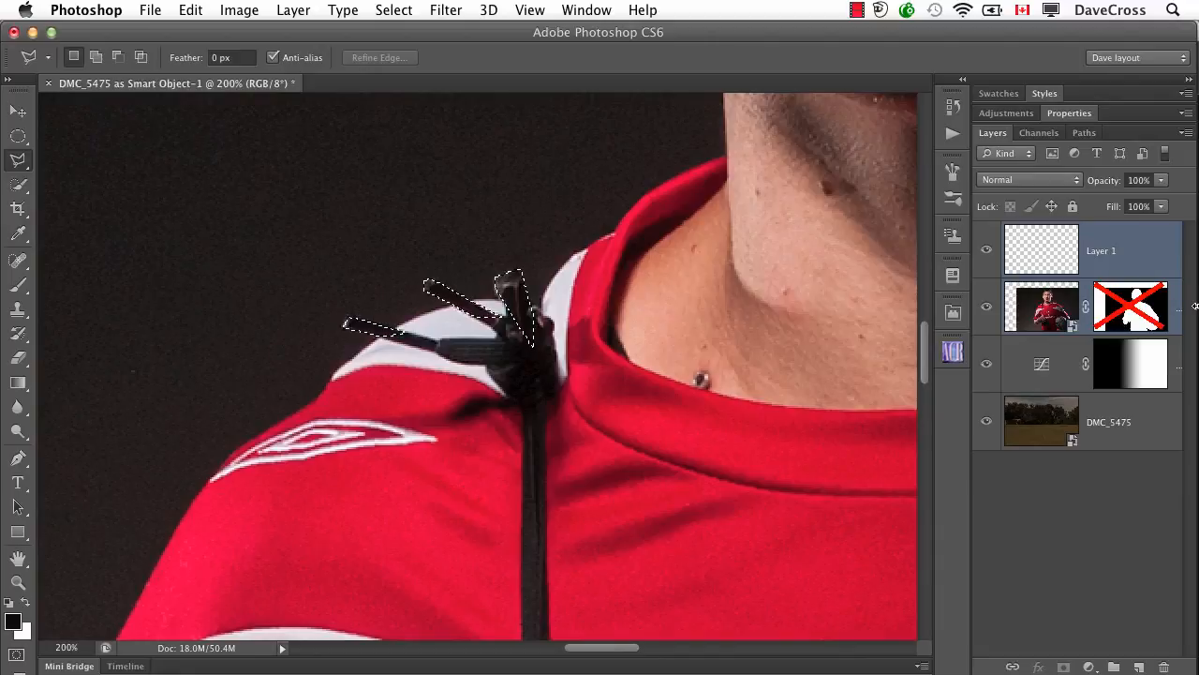
Re-enable the player's layer mask, fill the selected lace ends with white on the mask, and deselect
left_click(1140, 312, "shift")
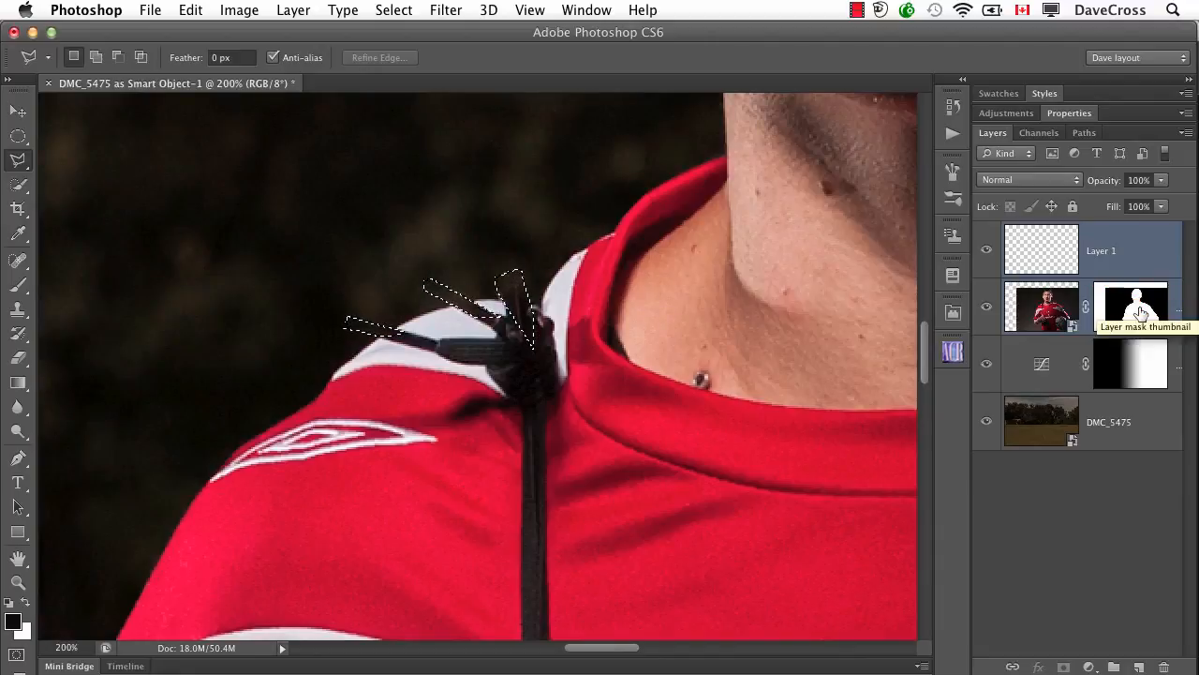
left_click(1140, 312)
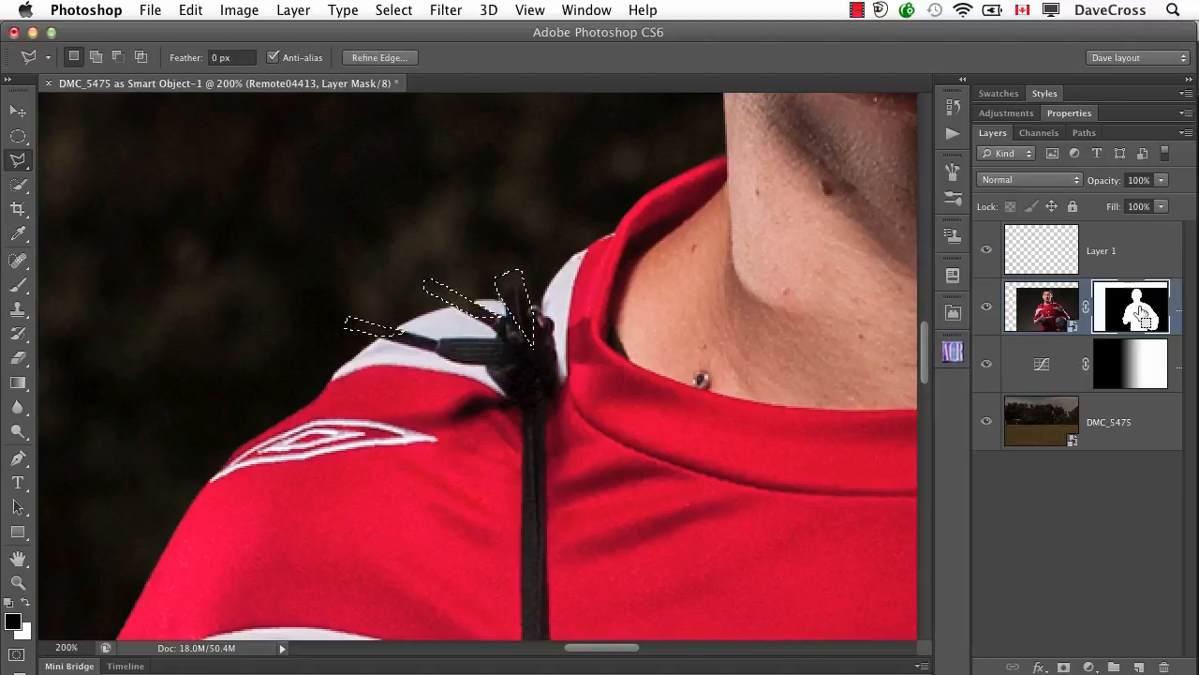
key("super+BackSpace")
key("super+d")
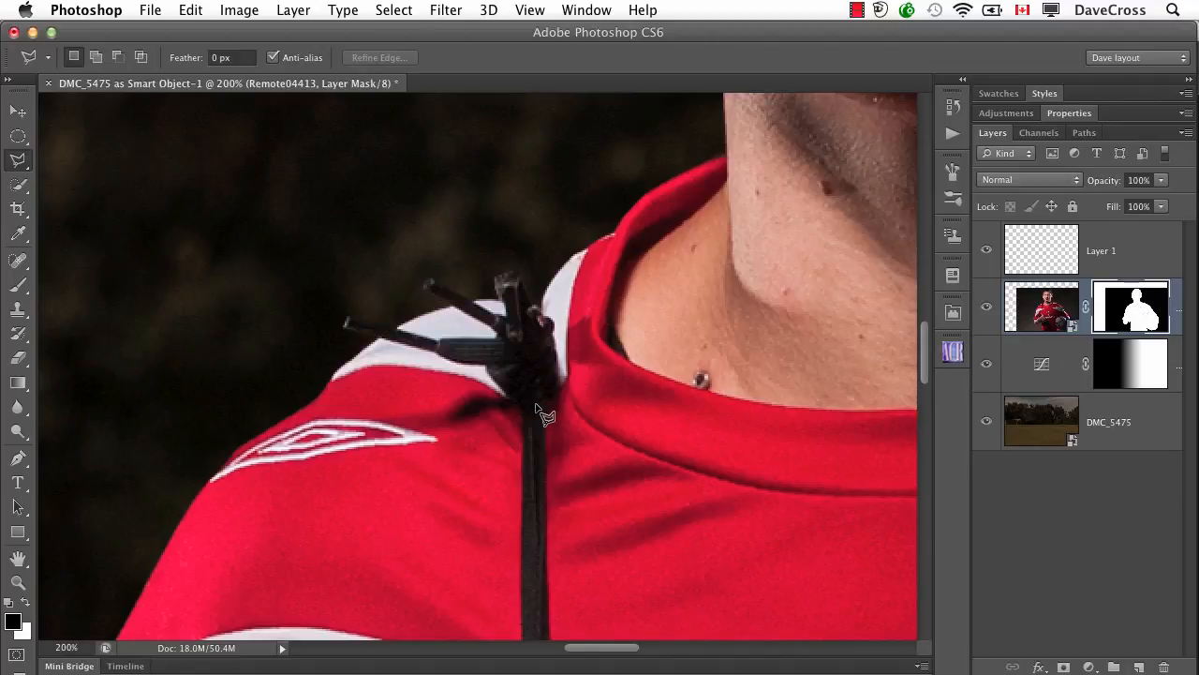
View the whole composite and select Layer 1 together with the player layer, ready for the Move tool
key("super+0")
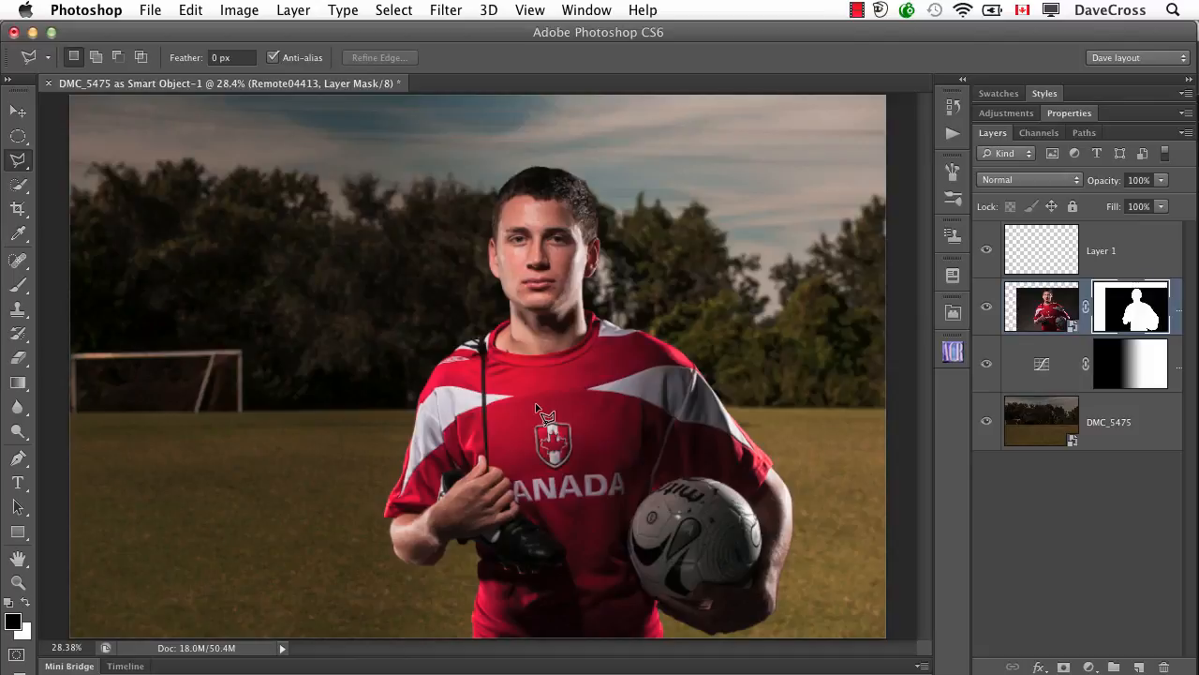
left_click(1040, 262)
key("v")
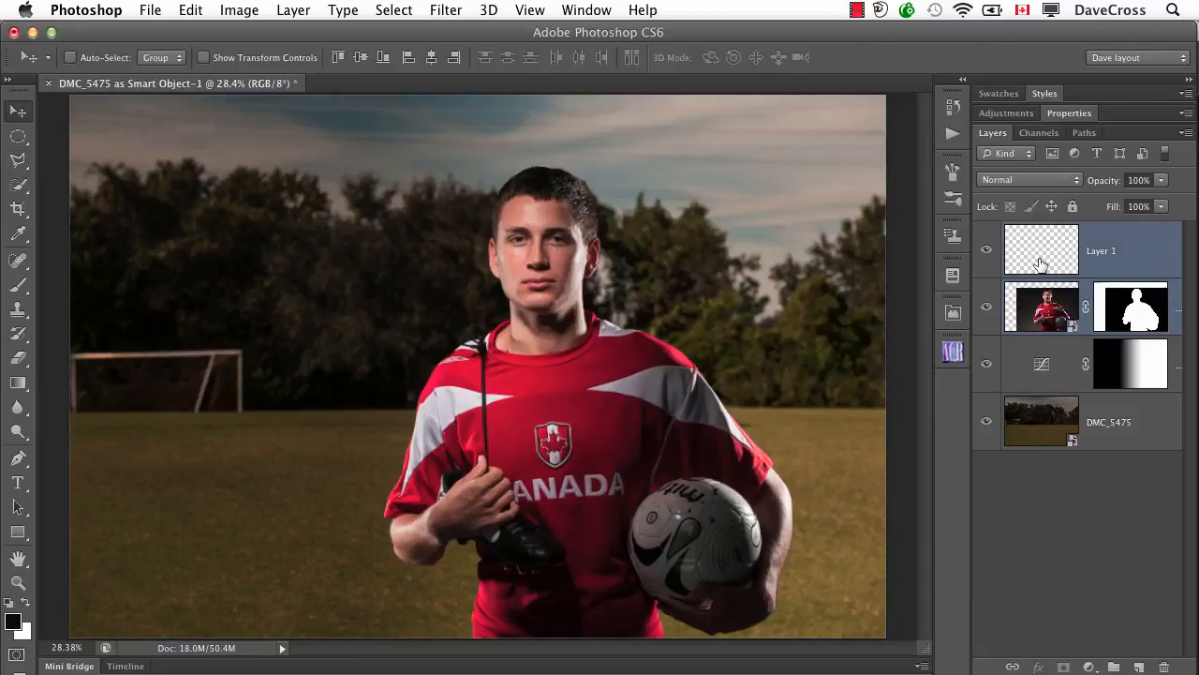